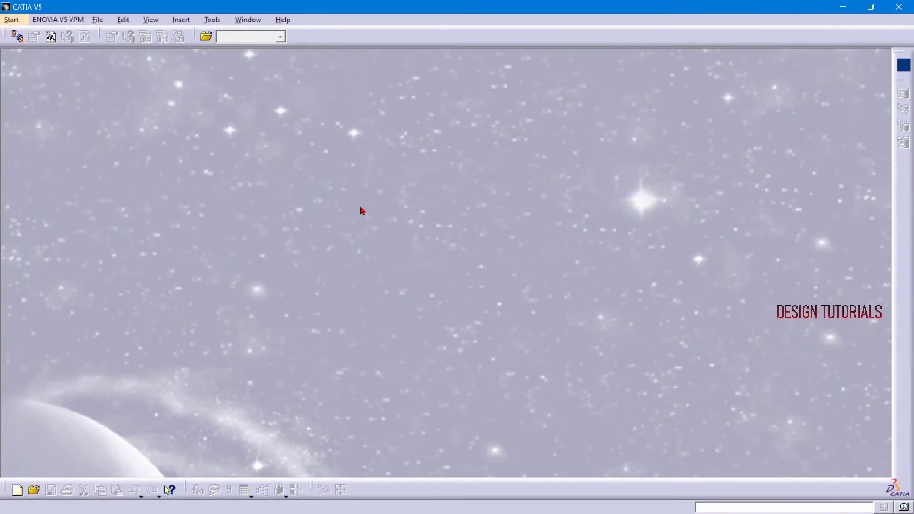
# Step: Create a new Part Design part and start a sketch on the xy plane
pyautogui.click(10, 20)
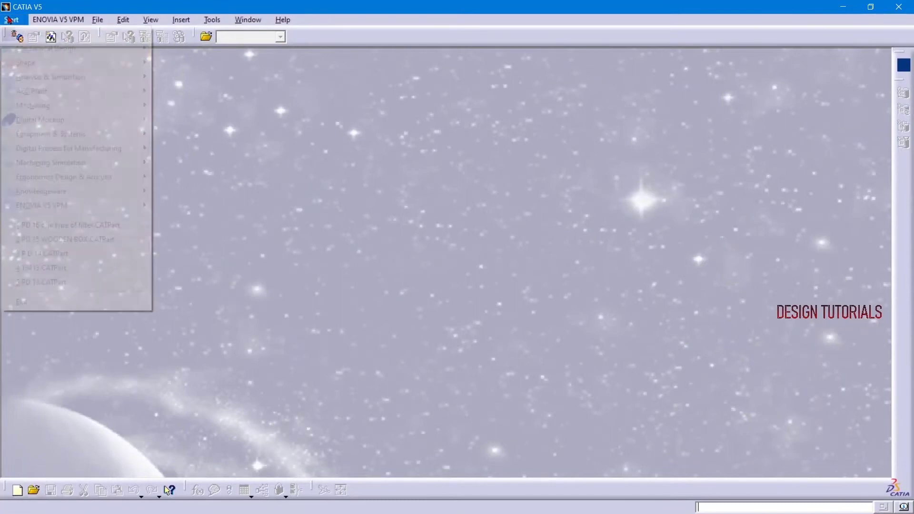
pyautogui.moveTo(43, 106)
pyautogui.click(183, 48)
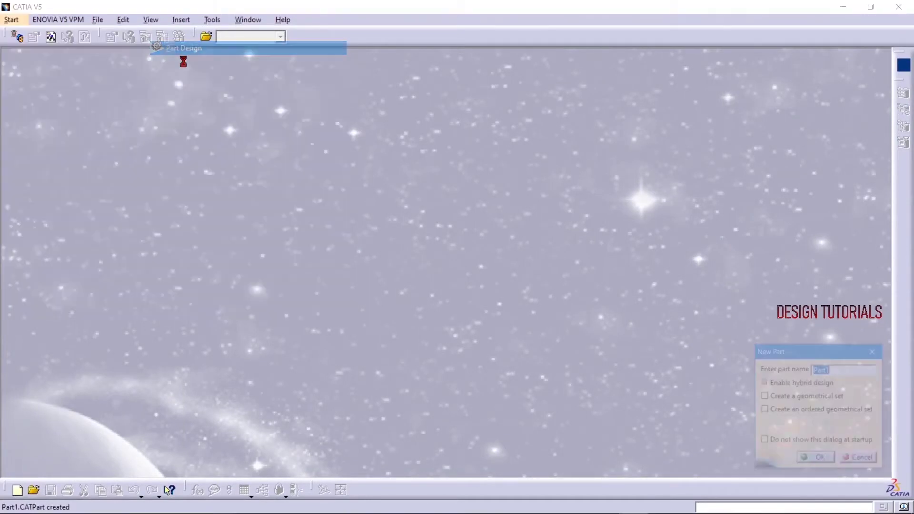
pyautogui.click(816, 457)
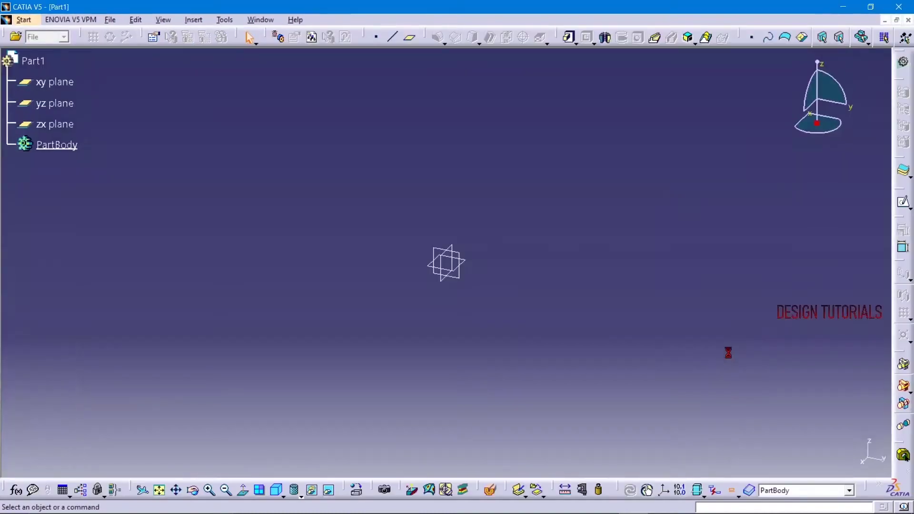
pyautogui.click(468, 263)
pyautogui.click(903, 202)
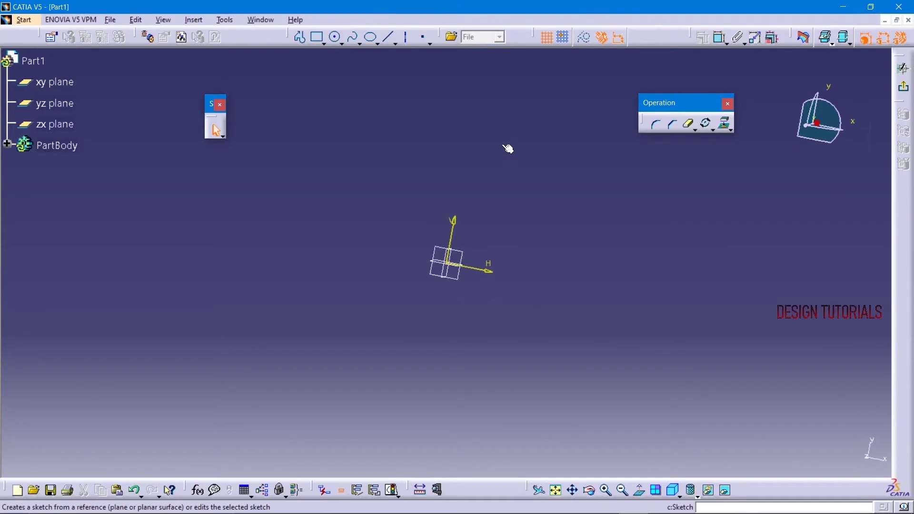
# Step: Draw a circle centred on the sketch origin with a 240 mm diameter
pyautogui.click(335, 37)
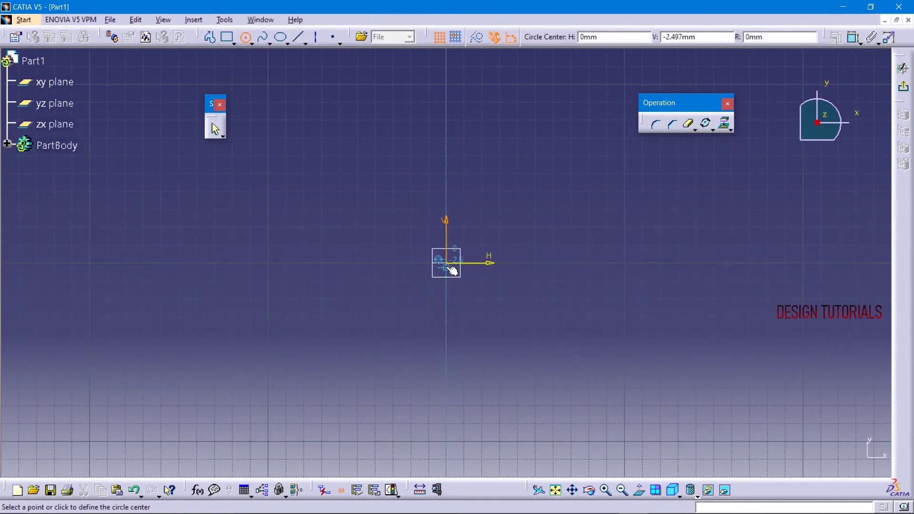
pyautogui.click(446, 262)
pyautogui.click(374, 106)
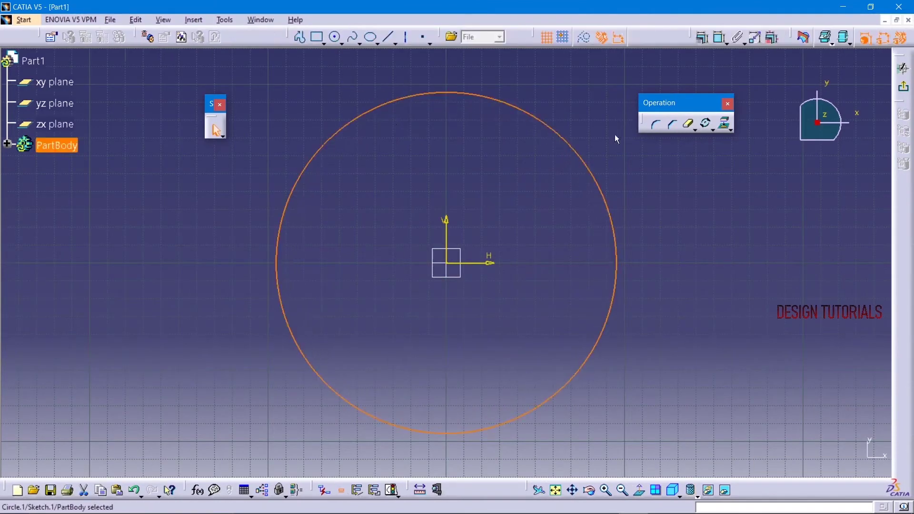
pyautogui.click(719, 37)
pyautogui.click(565, 103)
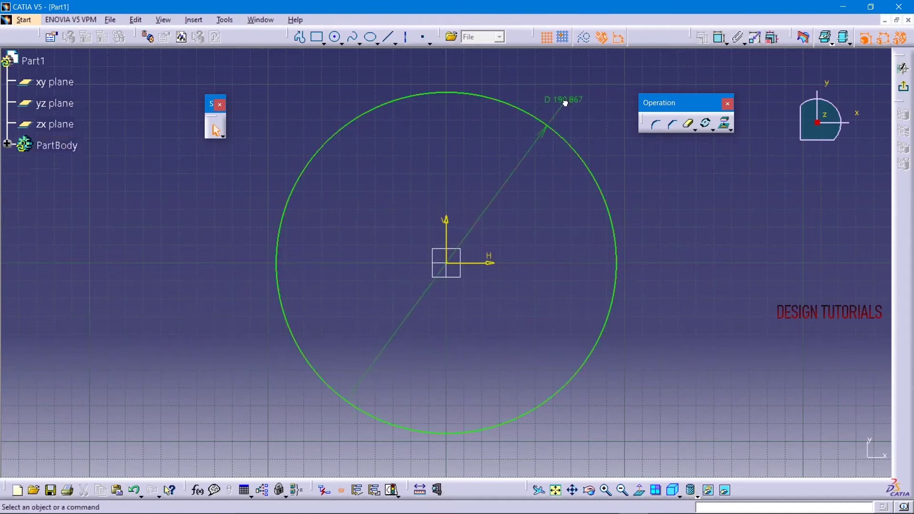
pyautogui.doubleClick(565, 103)
pyautogui.write('240')
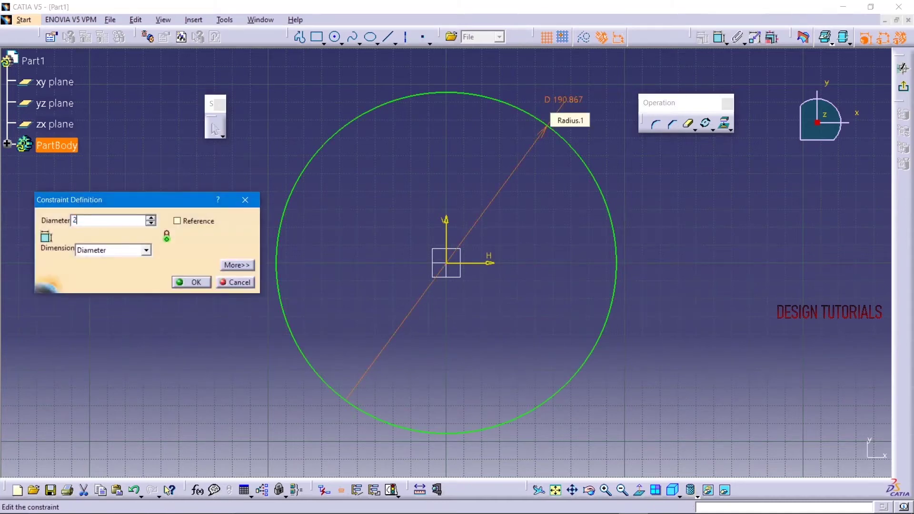
pyautogui.press('Return')
# Step: Zoom out, exit the sketcher, and start a pad of the circle
pyautogui.keyDown('ctrl'); pyautogui.moveTo(470, 245); pyautogui.dragTo(524, 271, button='middle'); pyautogui.keyUp('ctrl')
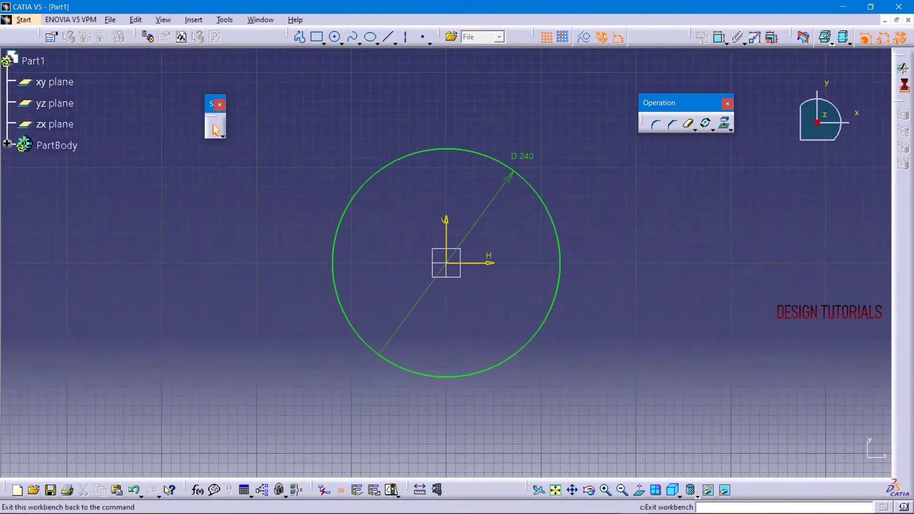
pyautogui.click(903, 68)
pyautogui.click(570, 37)
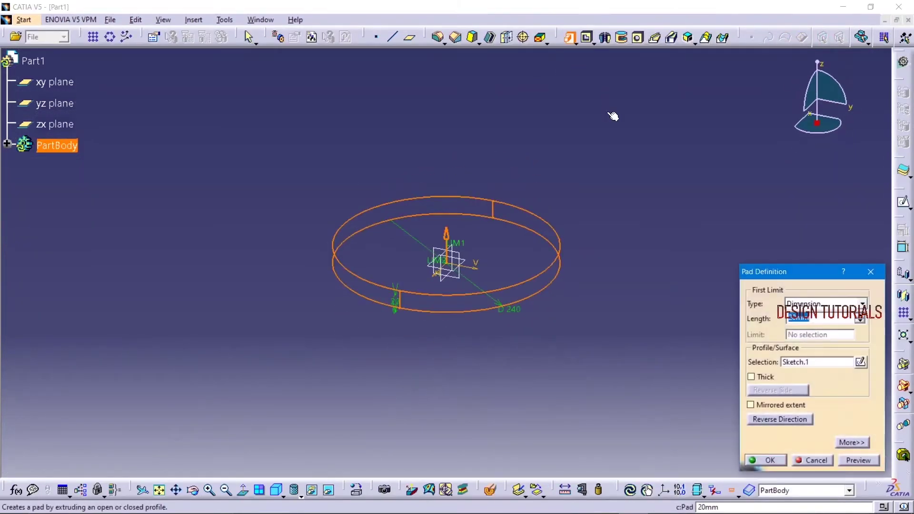
# Step: Confirm the disc pad, use Shading with Edges display, and select the yz plane
pyautogui.press('Return')
pyautogui.click(613, 117)
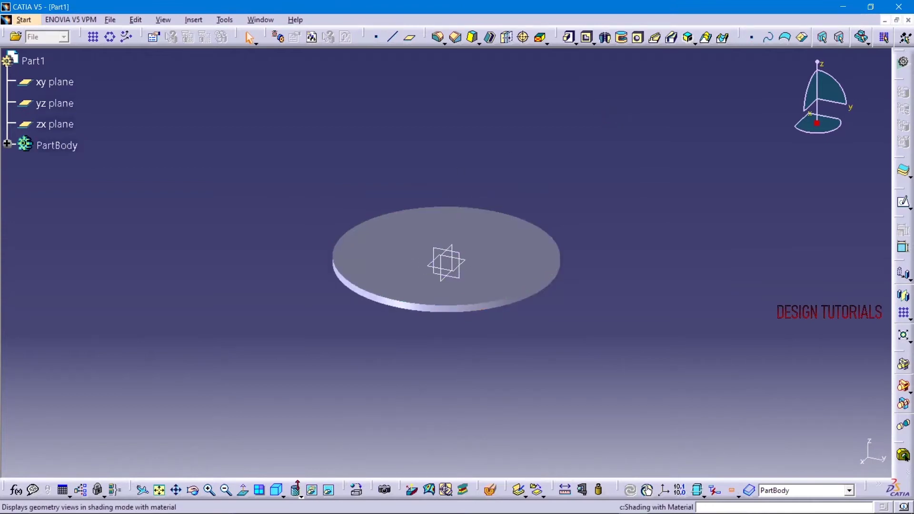
pyautogui.click(295, 491)
pyautogui.click(305, 458)
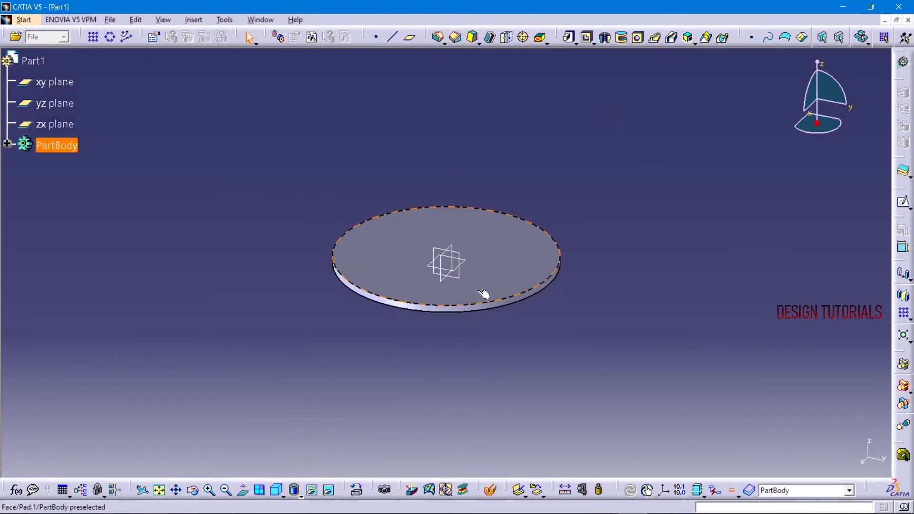
pyautogui.click(460, 260)
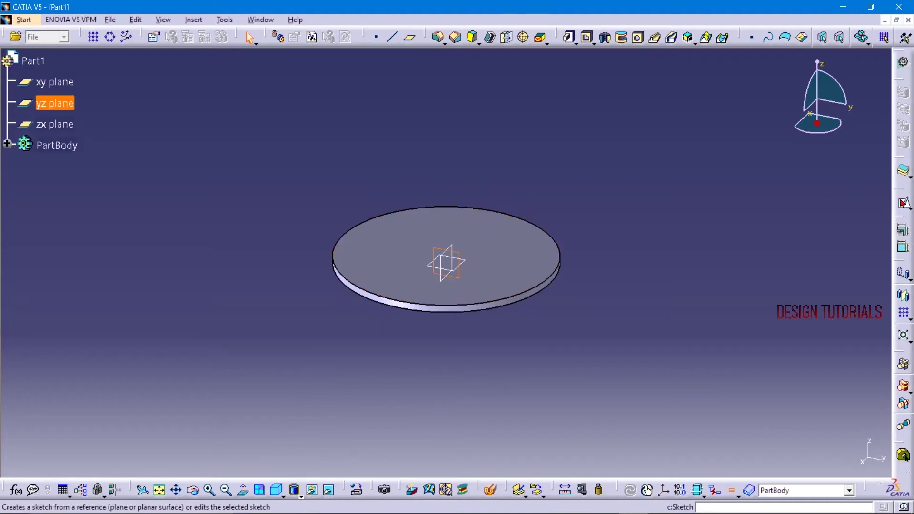
# Step: Sketch on the yz plane a vertical line from the origin dimensioned 116 mm
pyautogui.click(903, 202)
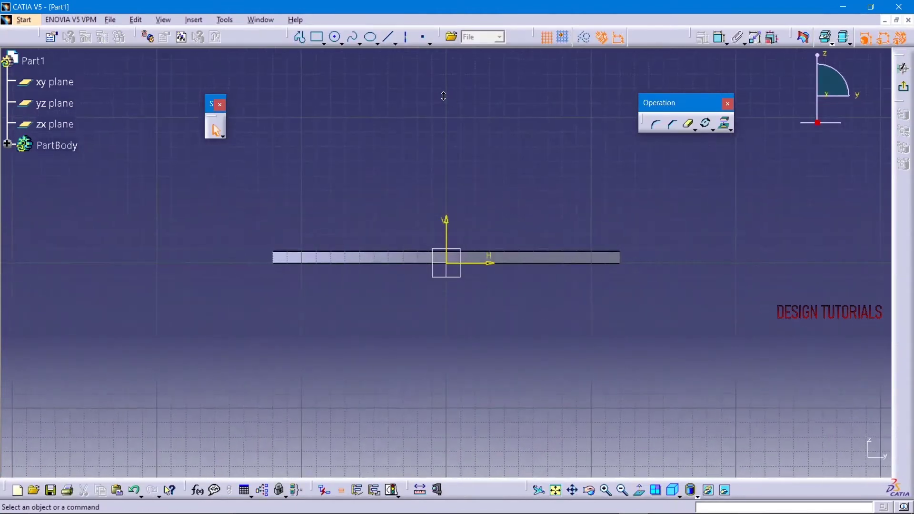
pyautogui.moveTo(443, 132); pyautogui.dragTo(423, 135, button='middle')
pyautogui.click(388, 37)
pyautogui.click(432, 293)
pyautogui.click(431, 116)
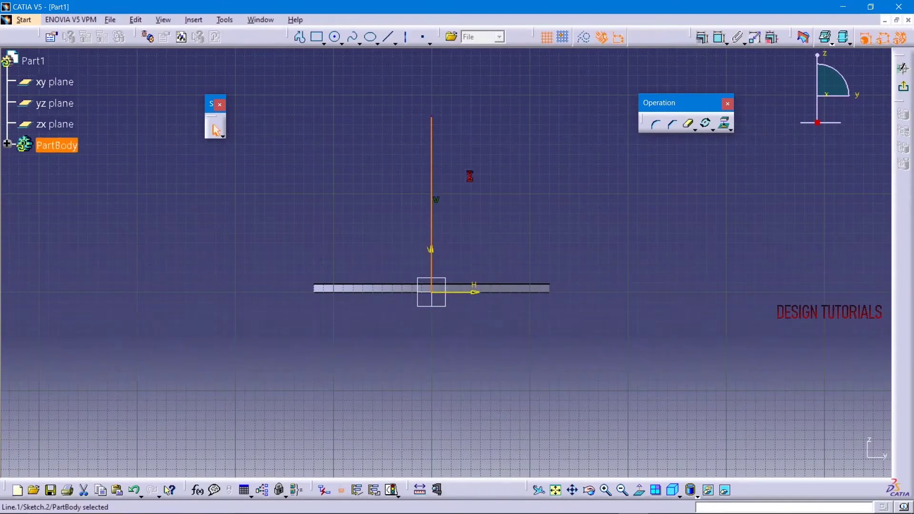
pyautogui.click(431, 169)
pyautogui.click(389, 173)
pyautogui.doubleClick(396, 174)
pyautogui.write('116')
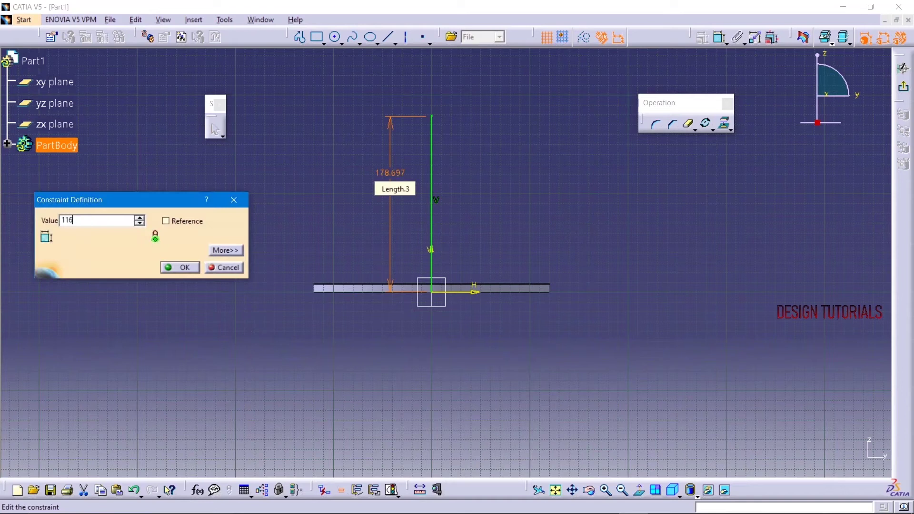
pyautogui.press('Return')
# Step: Add a horizontal top line from the vertical line's top, dimensioned 40 mm
pyautogui.click(390, 37)
pyautogui.click(431, 178)
pyautogui.click(473, 178)
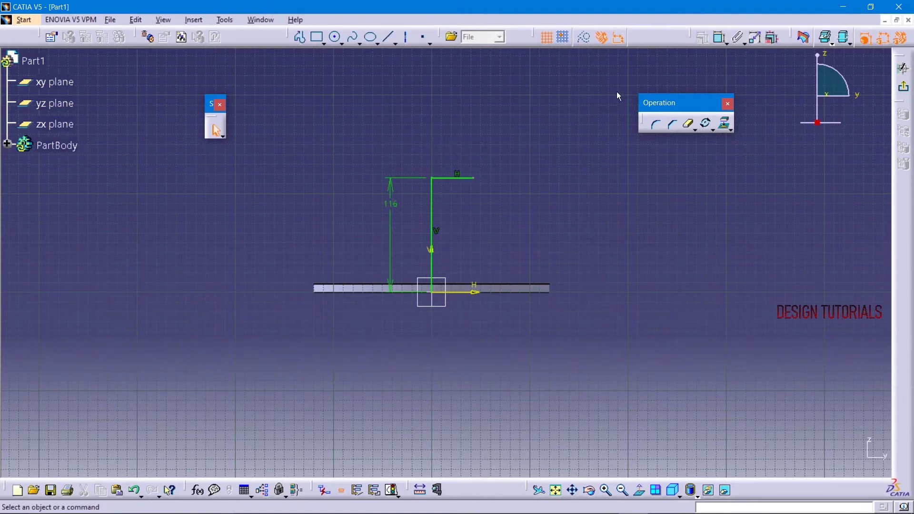
pyautogui.click(720, 38)
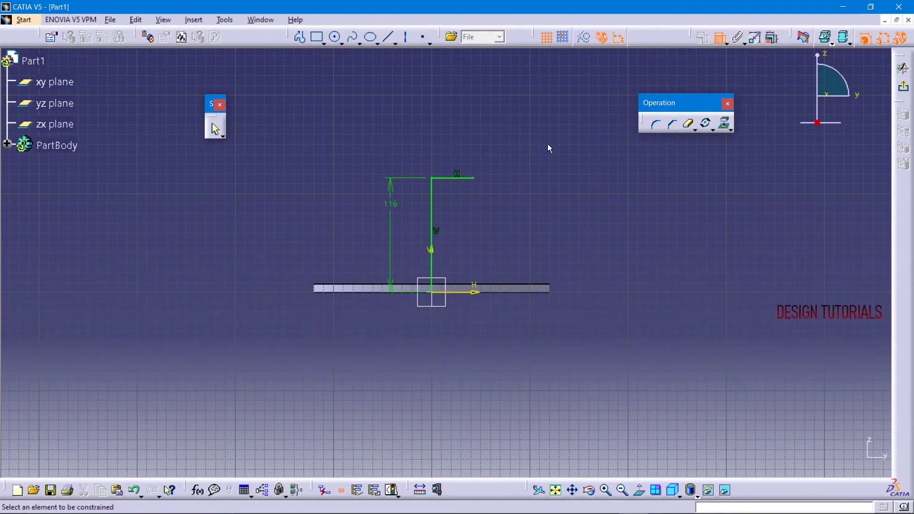
pyautogui.click(468, 179)
pyautogui.click(462, 143)
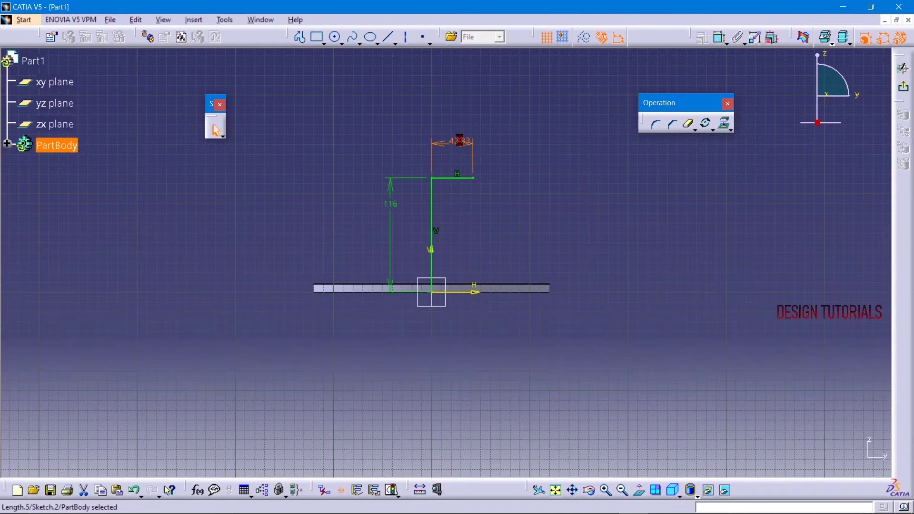
pyautogui.doubleClick(461, 143)
pyautogui.write('4')
pyautogui.press('Return')
# Step: Draw a horizontal base line to the right from the sketch origin
pyautogui.click(389, 40)
pyautogui.click(431, 291)
pyautogui.click(522, 291)
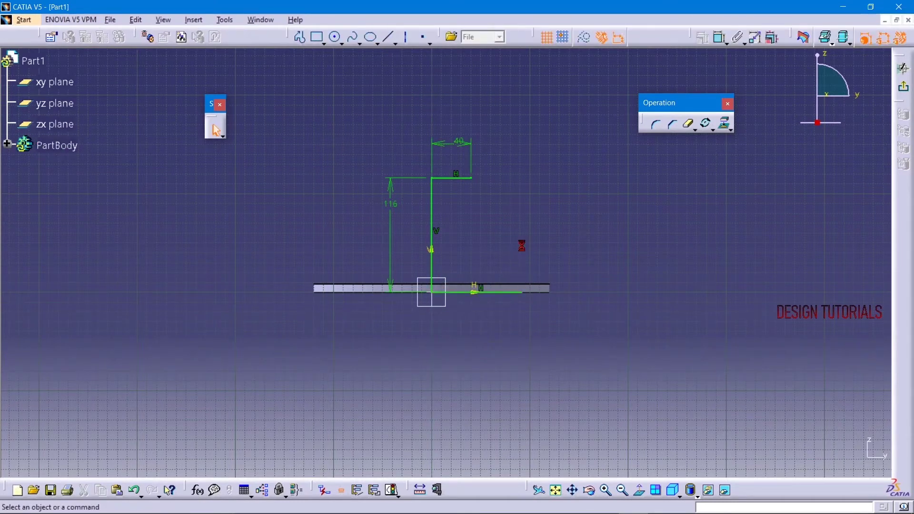
pyautogui.click(389, 37)
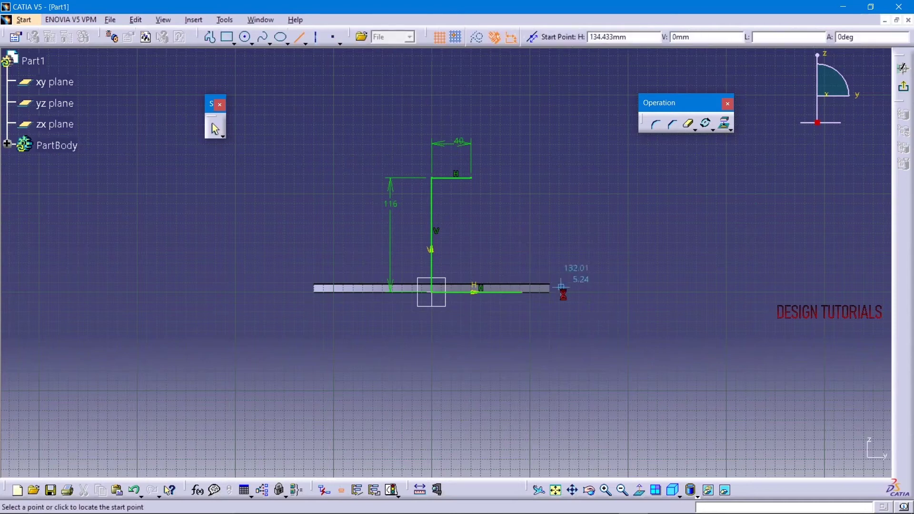
# Step: Draw the right vertical, diagonal cone line, and short step lines to close the profile
pyautogui.click(523, 292)
pyautogui.click(521, 220)
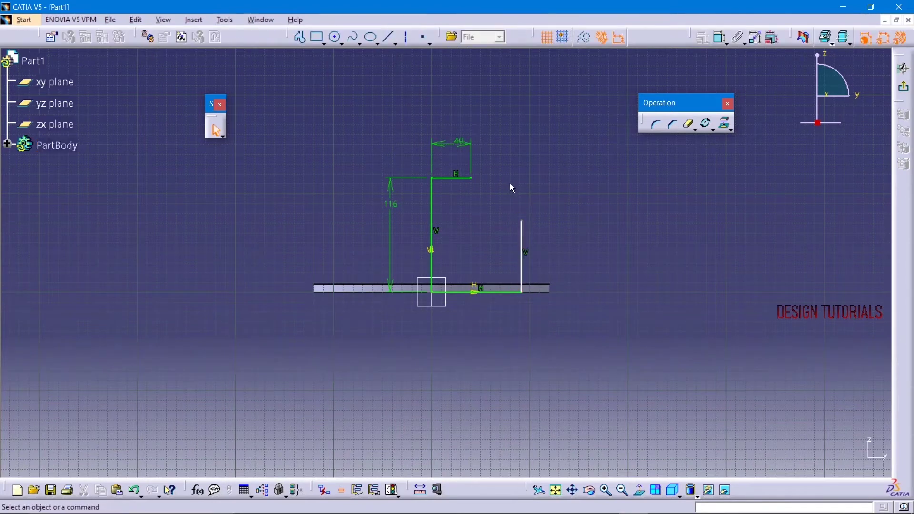
pyautogui.moveTo(512, 188); pyautogui.dragTo(445, 325, button='middle')
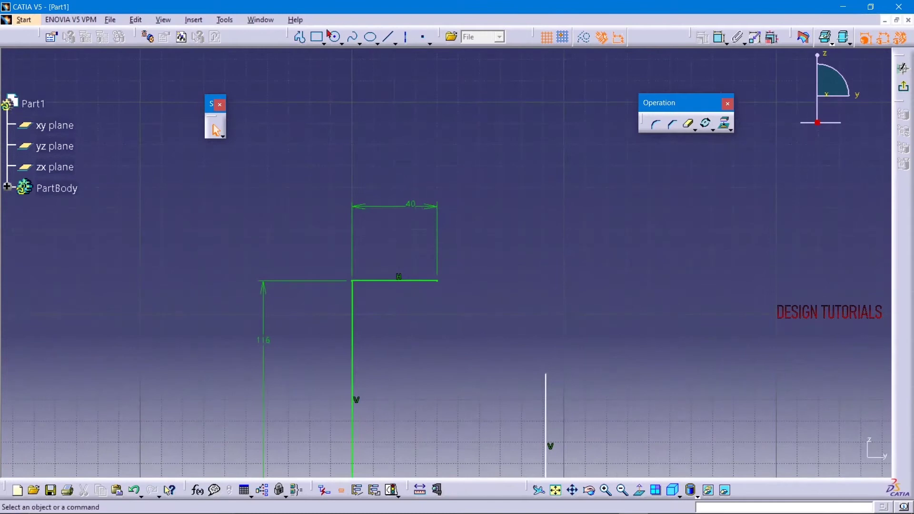
pyautogui.click(389, 38)
pyautogui.click(546, 372)
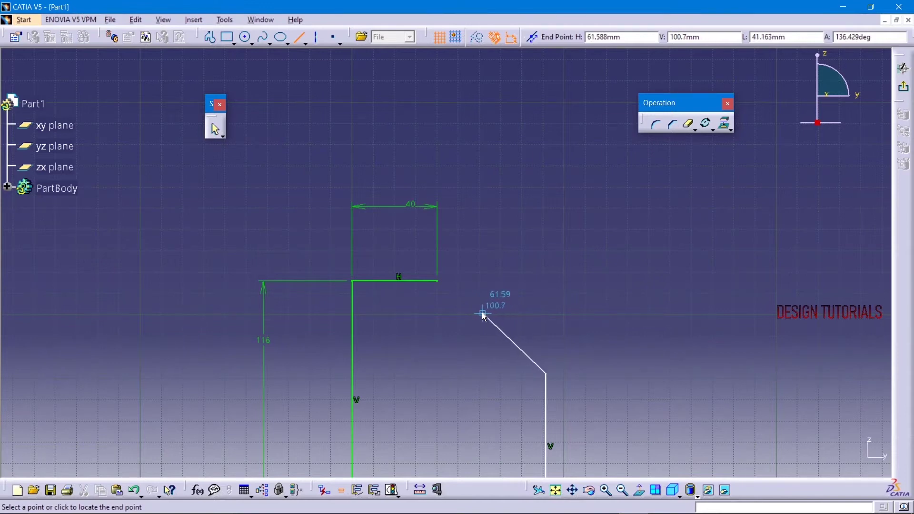
pyautogui.click(483, 314)
pyautogui.click(388, 38)
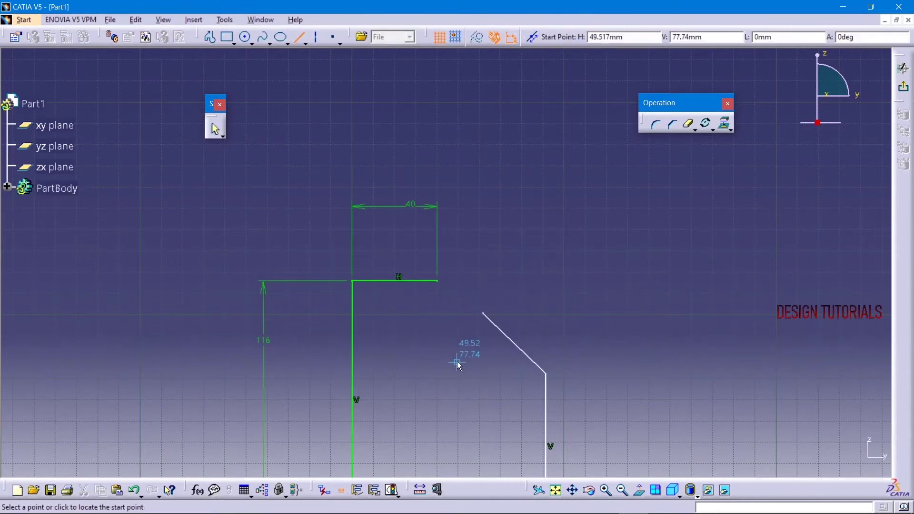
pyautogui.click(437, 281)
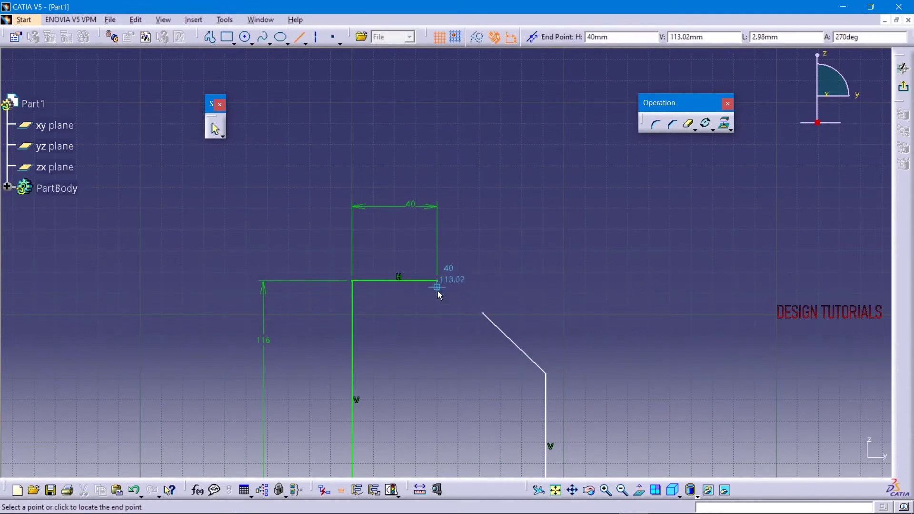
pyautogui.click(439, 312)
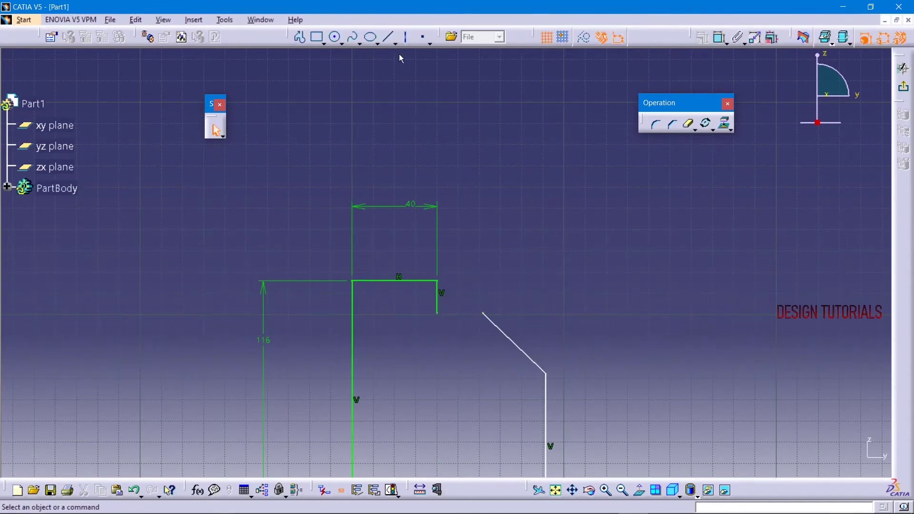
pyautogui.click(437, 313)
pyautogui.click(483, 313)
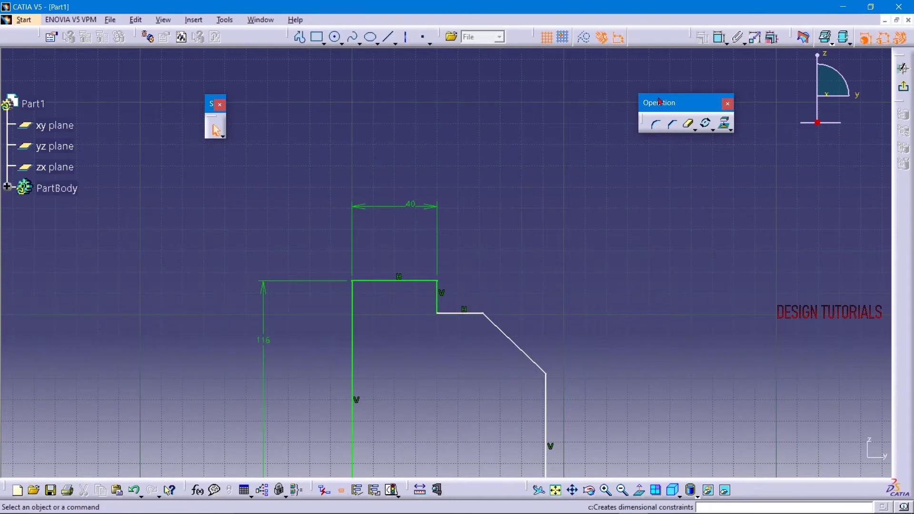
# Step: Dimension the short vertical step to 8 mm
pyautogui.click(656, 125)
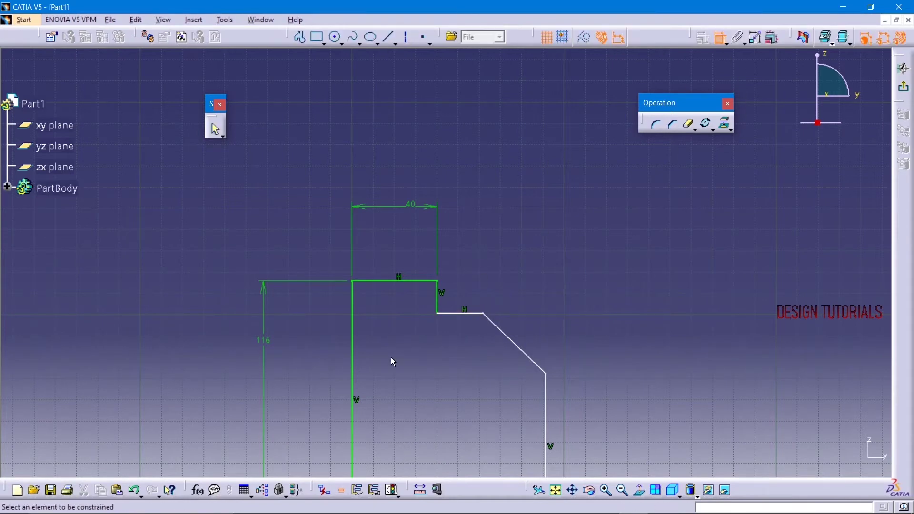
pyautogui.click(437, 296)
pyautogui.doubleClick(422, 295)
pyautogui.write('8')
pyautogui.press('Return')
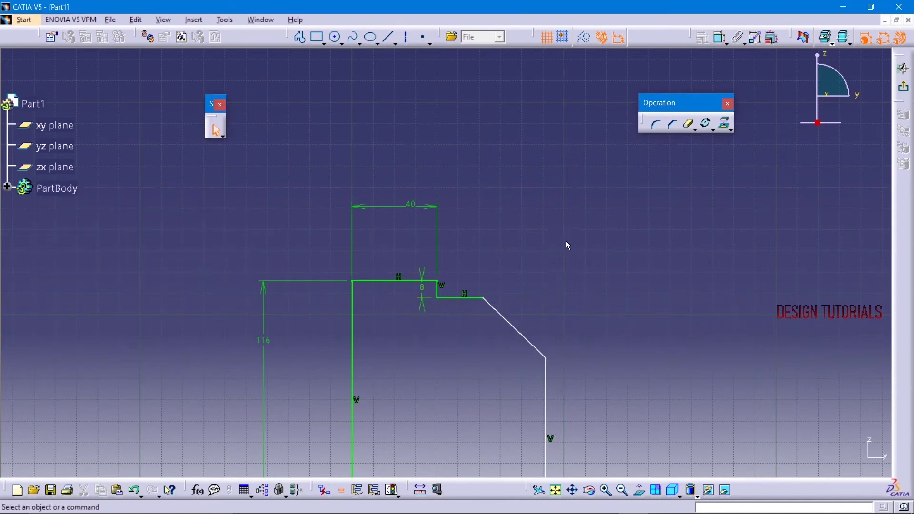
# Step: Add a vertical reference line and set the cone's diagonal angle to 45°
pyautogui.click(388, 36)
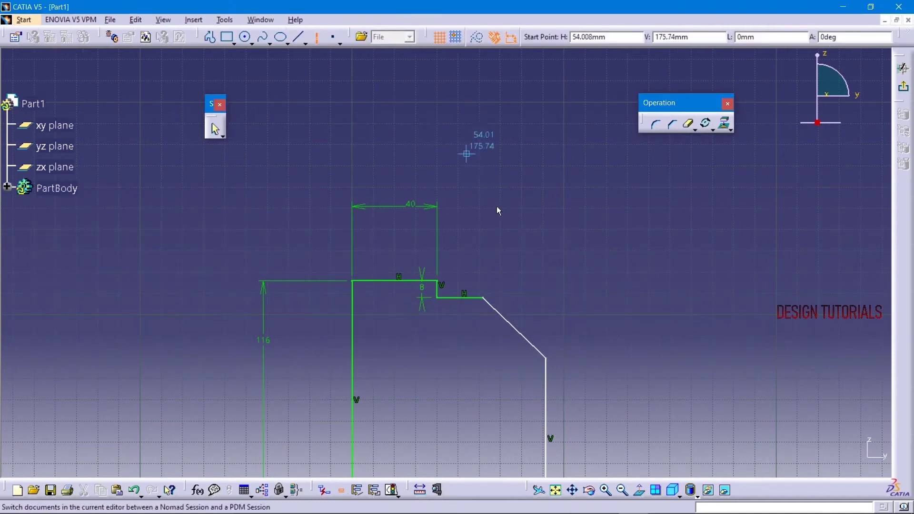
pyautogui.click(548, 358)
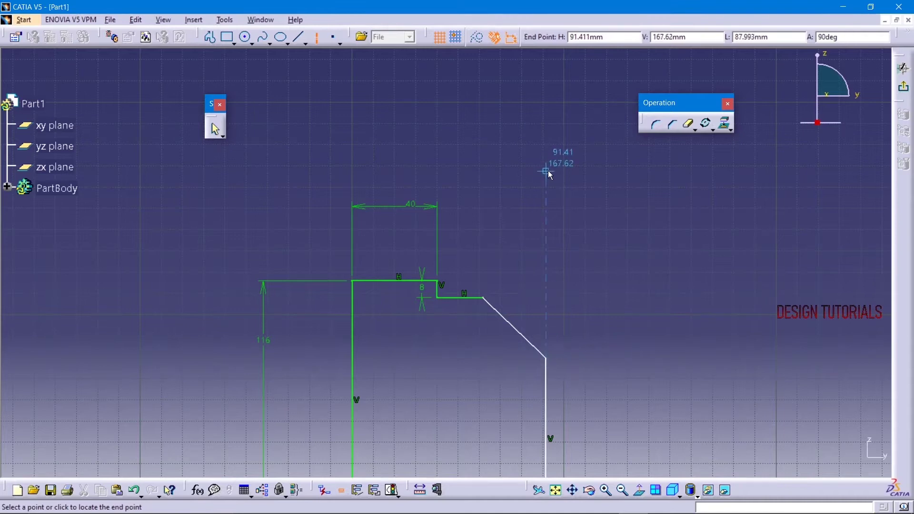
pyautogui.click(533, 164)
pyautogui.click(719, 37)
pyautogui.click(520, 332)
pyautogui.click(546, 307)
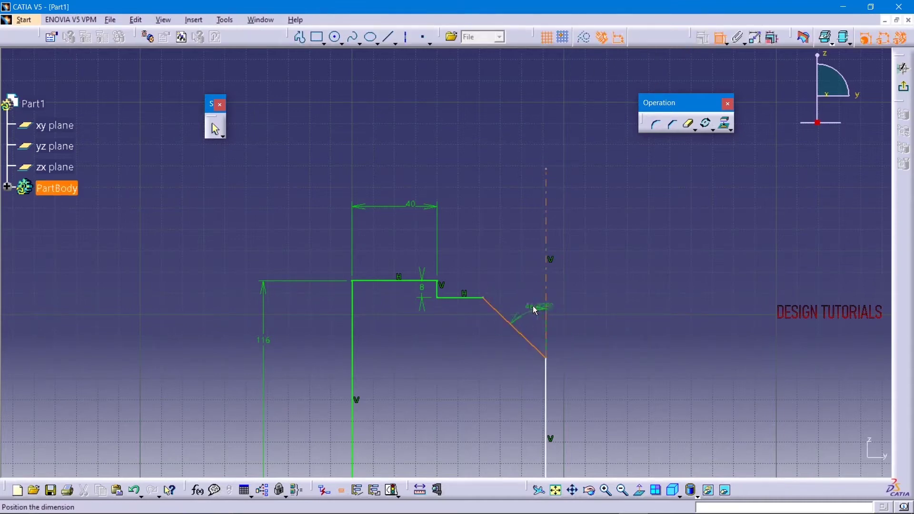
pyautogui.click(526, 301)
pyautogui.doubleClick(526, 301)
pyautogui.write('45')
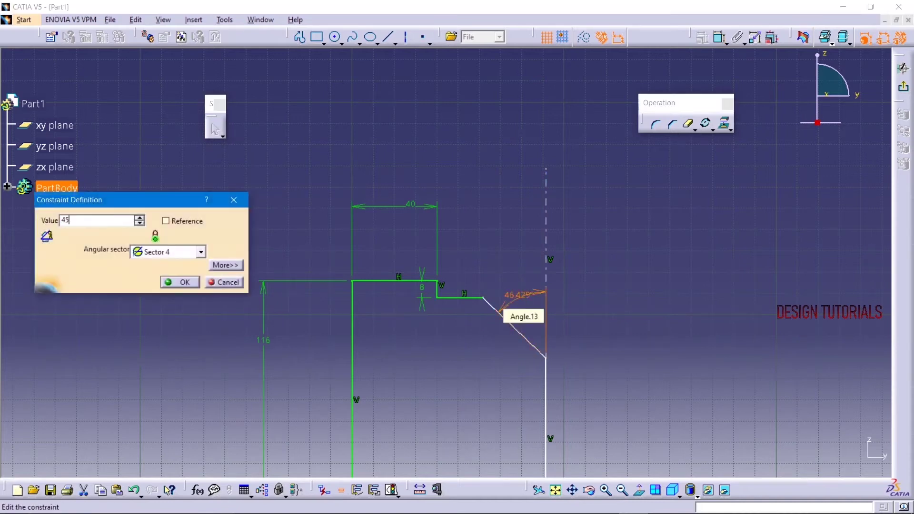
pyautogui.press('Return')
# Step: Dimension the bottom line length to 88.5 mm
pyautogui.moveTo(569, 269); pyautogui.dragTo(589, 222, button='middle')
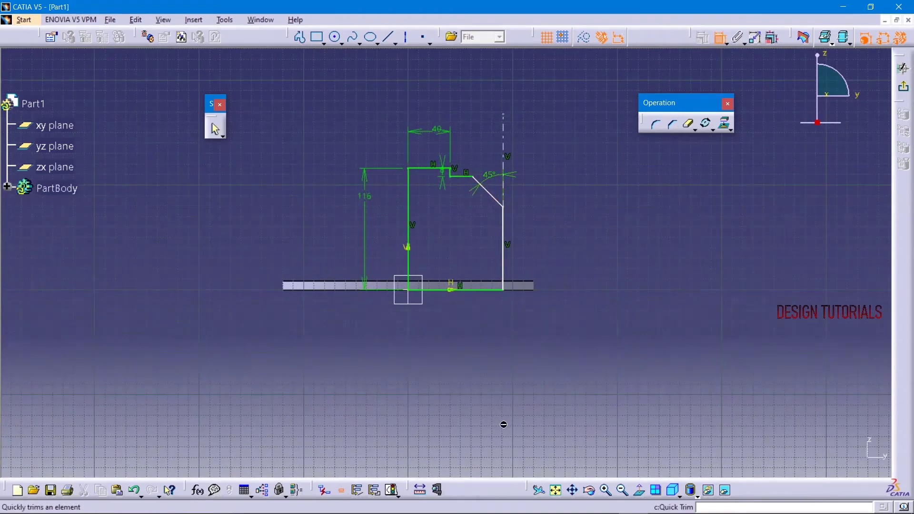
pyautogui.click(479, 289)
pyautogui.click(481, 349)
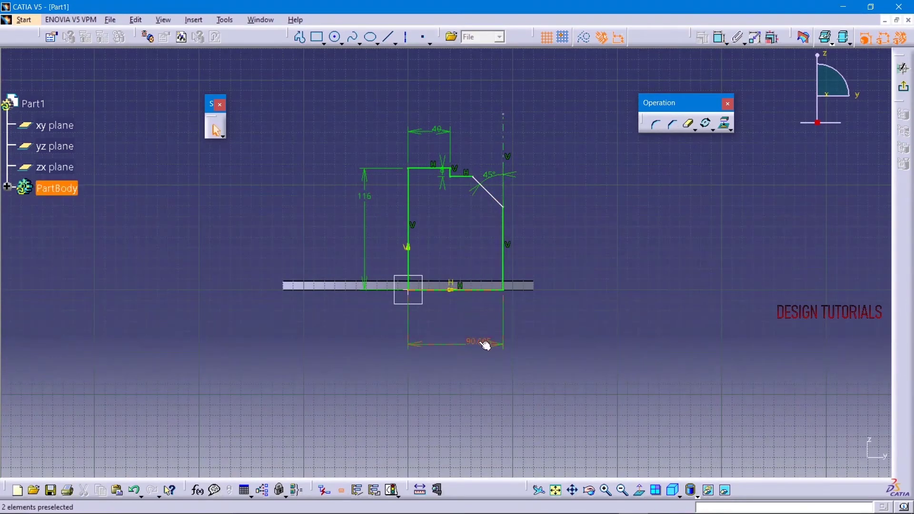
pyautogui.doubleClick(481, 345)
pyautogui.write('177/2')
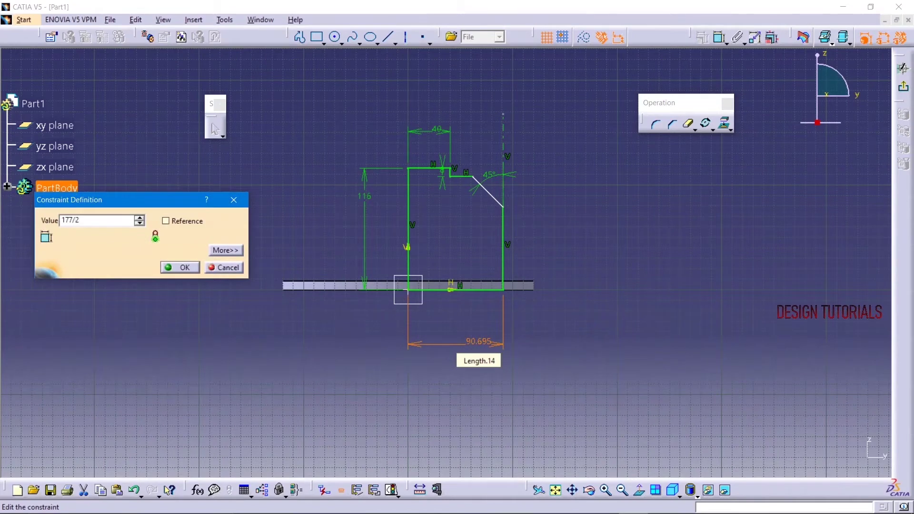
pyautogui.press('Return')
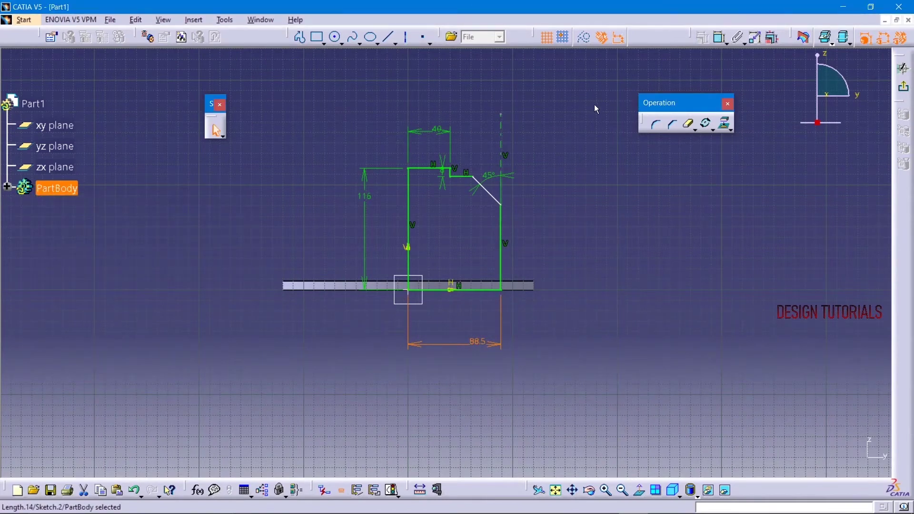
# Step: Set the cone base height to 66.8 mm and exit the sketch
pyautogui.click(720, 37)
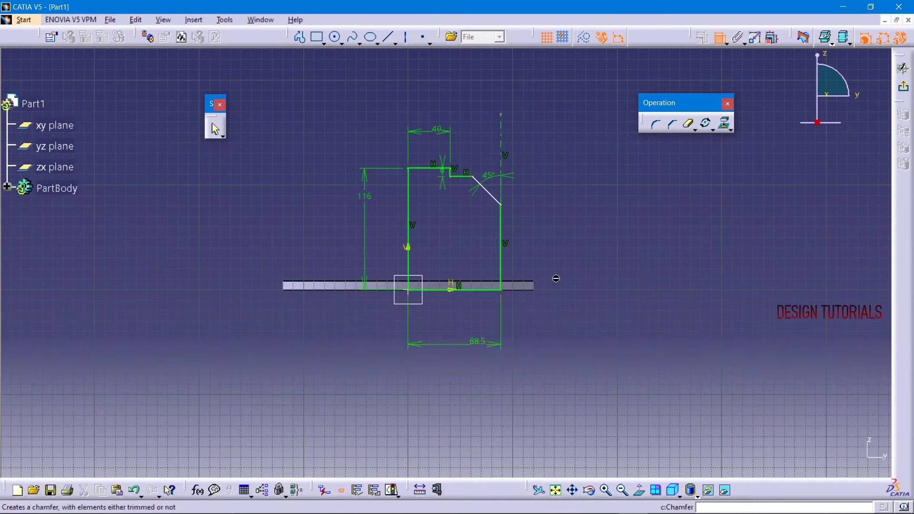
pyautogui.click(495, 289)
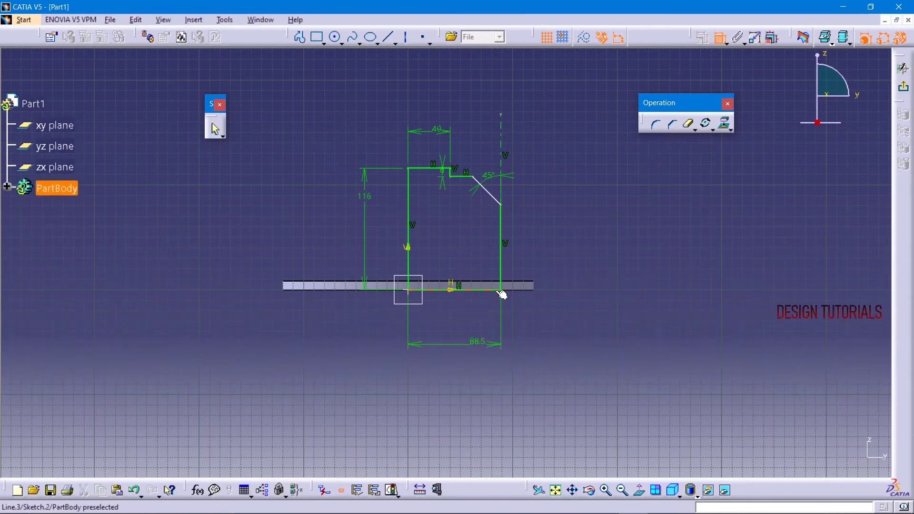
pyautogui.click(504, 205)
pyautogui.click(621, 256)
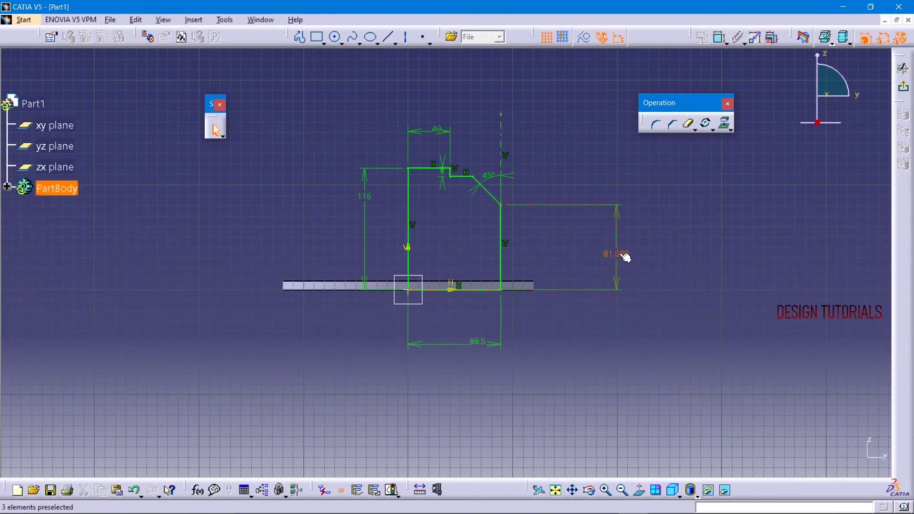
pyautogui.doubleClick(622, 257)
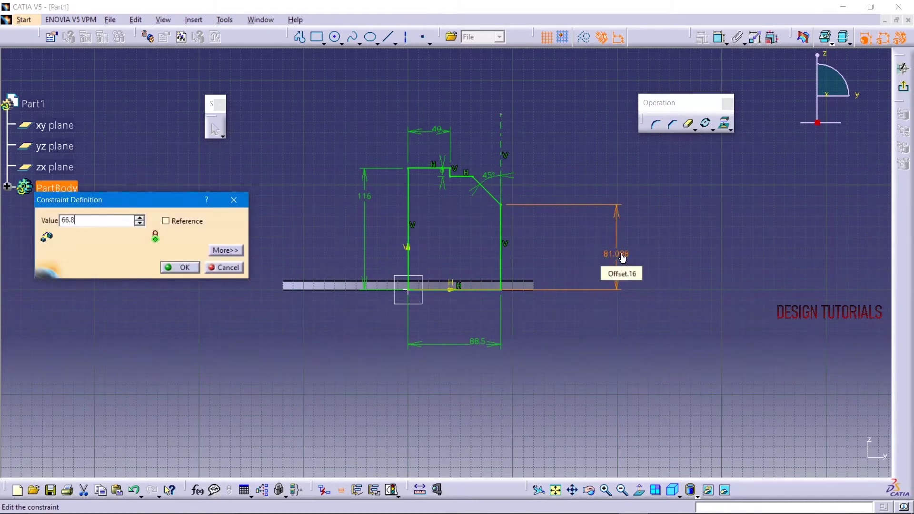
pyautogui.press('Return')
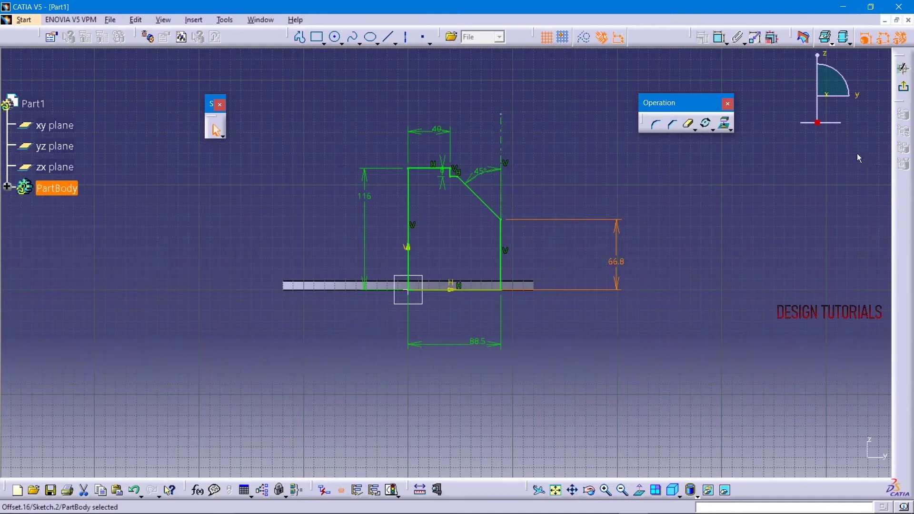
pyautogui.click(905, 91)
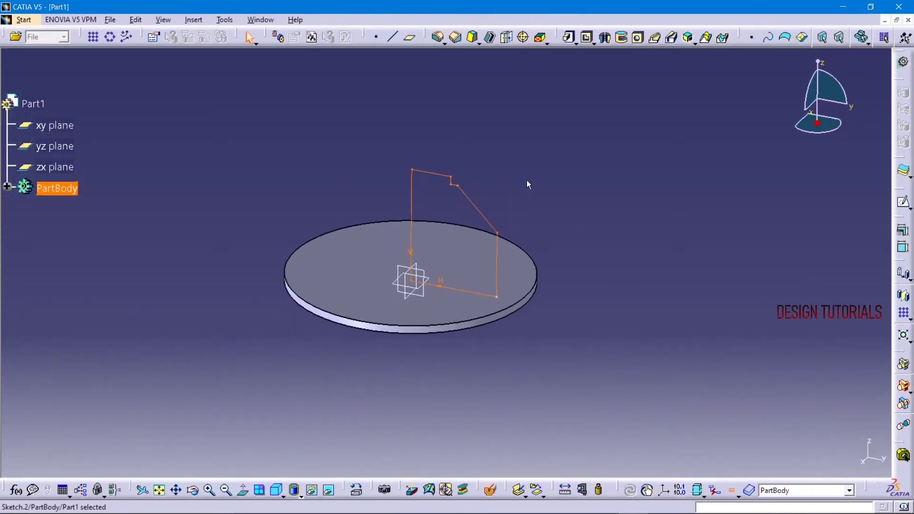
# Step: Revolve the profile into a shaft about the Z axis, then sketch on the yz plane
pyautogui.click(606, 37)
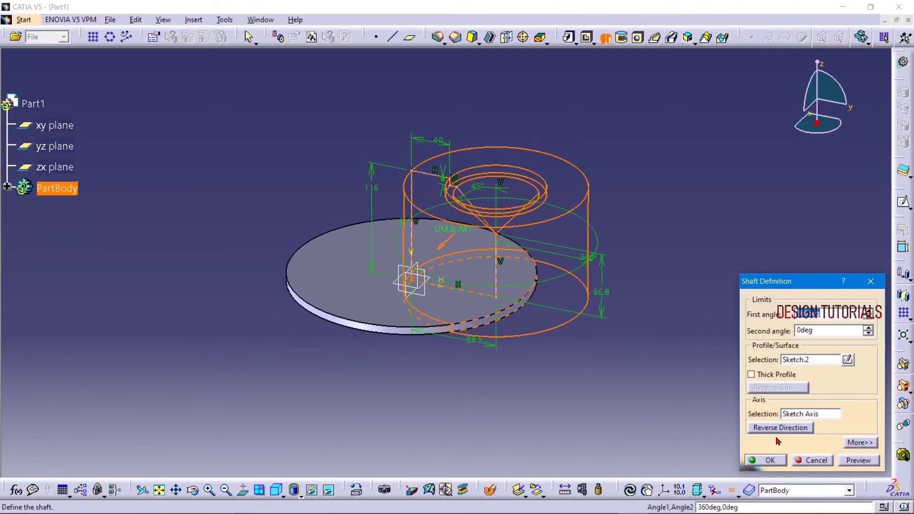
pyautogui.rightClick(808, 414)
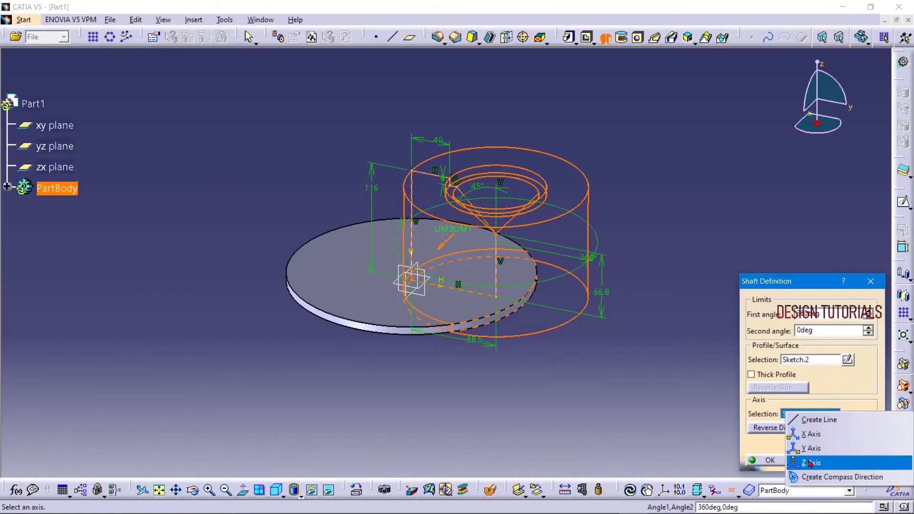
pyautogui.click(812, 461)
pyautogui.click(767, 461)
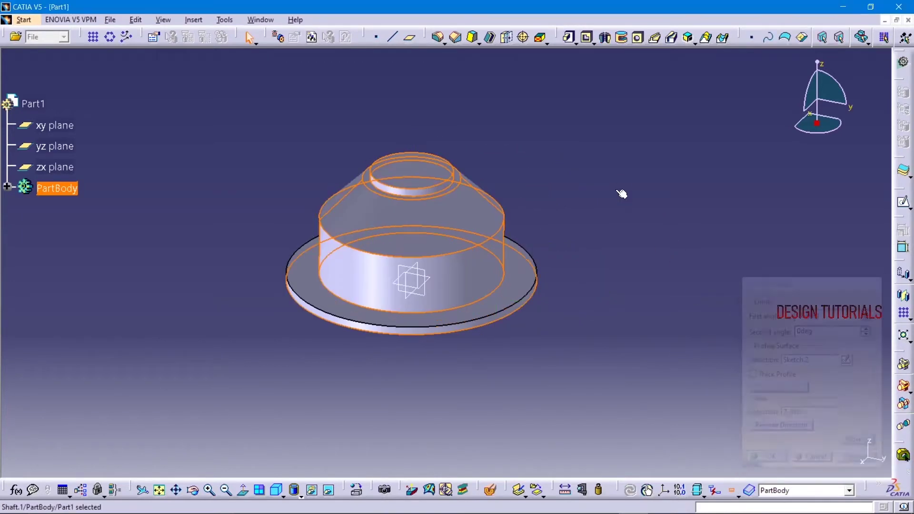
pyautogui.click(427, 274)
pyautogui.click(903, 204)
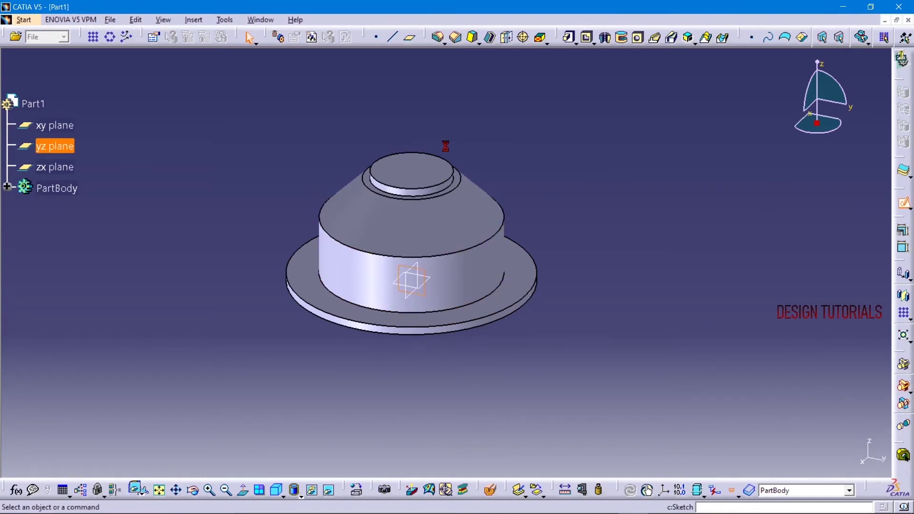
# Step: Show Sketch.2 and project the hub's right vertical and slanted cone edges
pyautogui.click(8, 188)
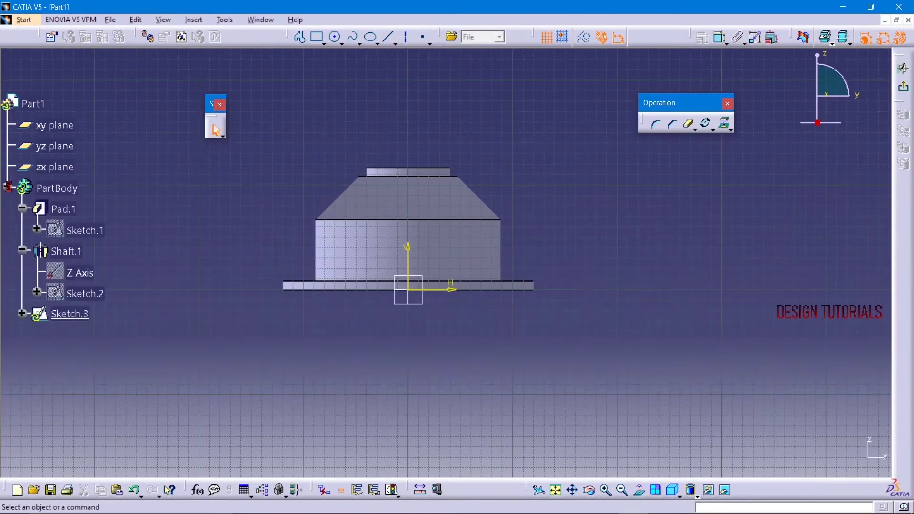
pyautogui.rightClick(94, 302)
pyautogui.click(157, 326)
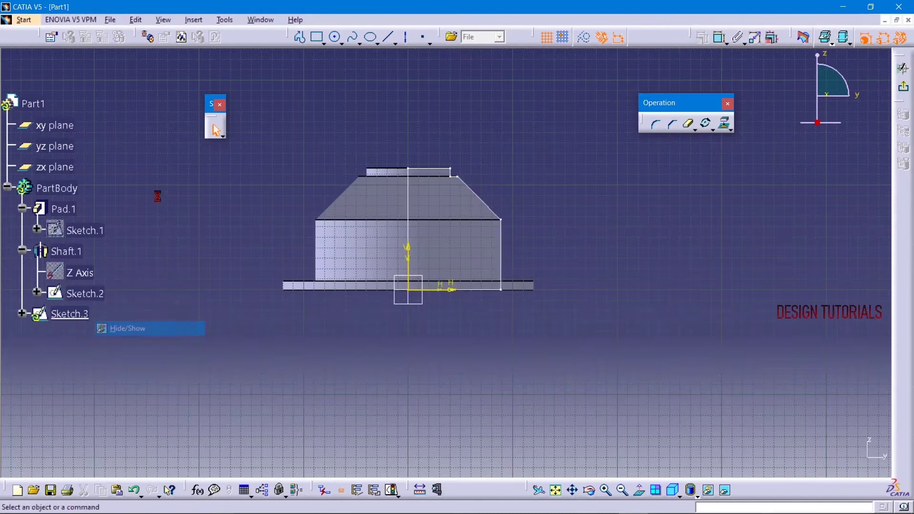
pyautogui.click(724, 126)
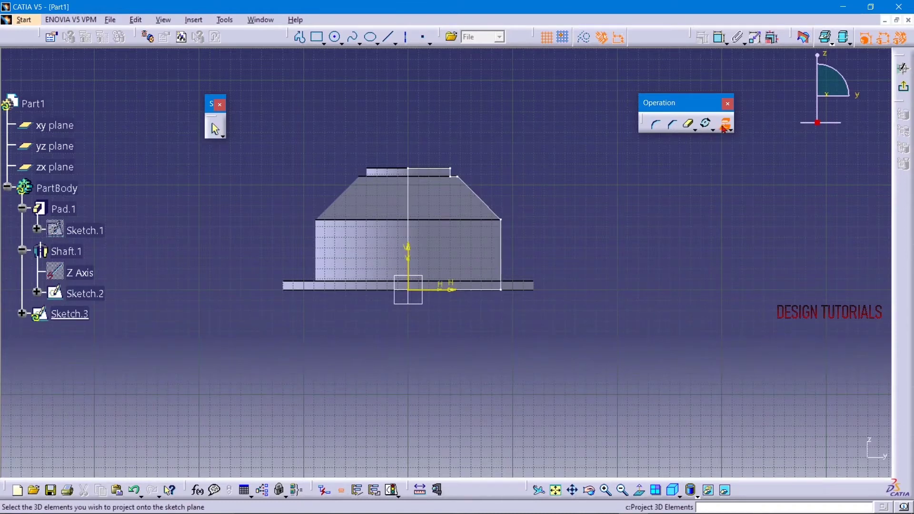
pyautogui.click(502, 233)
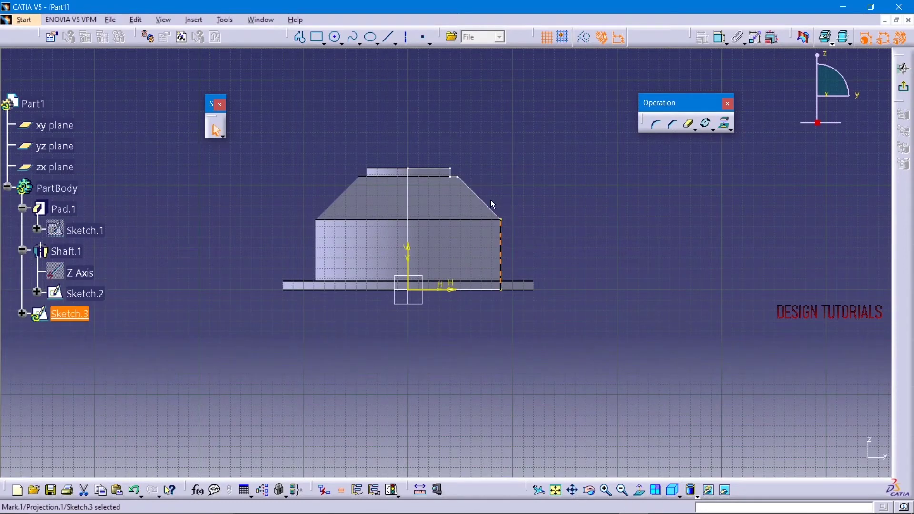
pyautogui.click(725, 125)
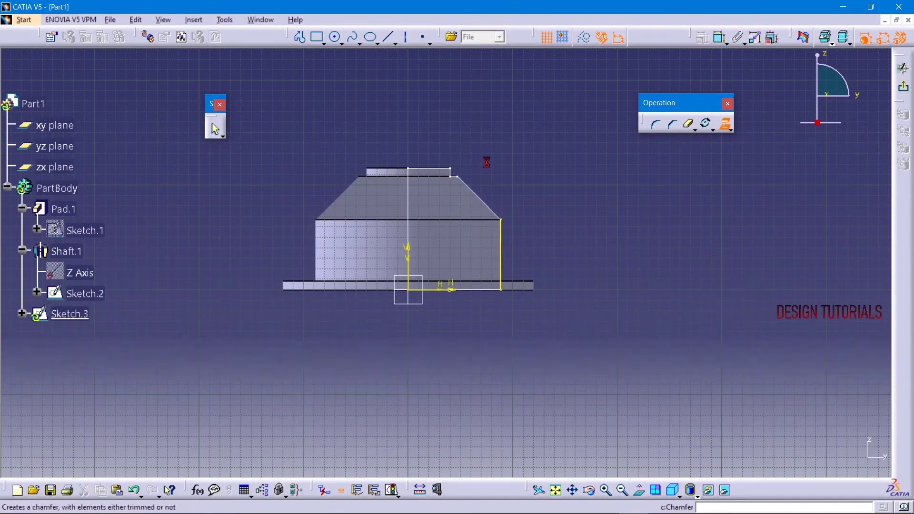
pyautogui.click(472, 189)
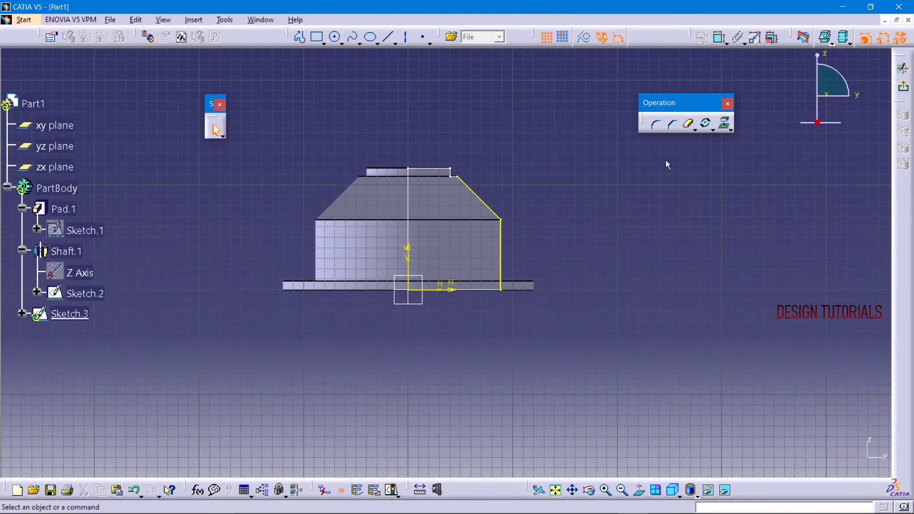
# Step: Offset the vertical and slanted cone edges by 3 mm each
pyautogui.click(709, 126)
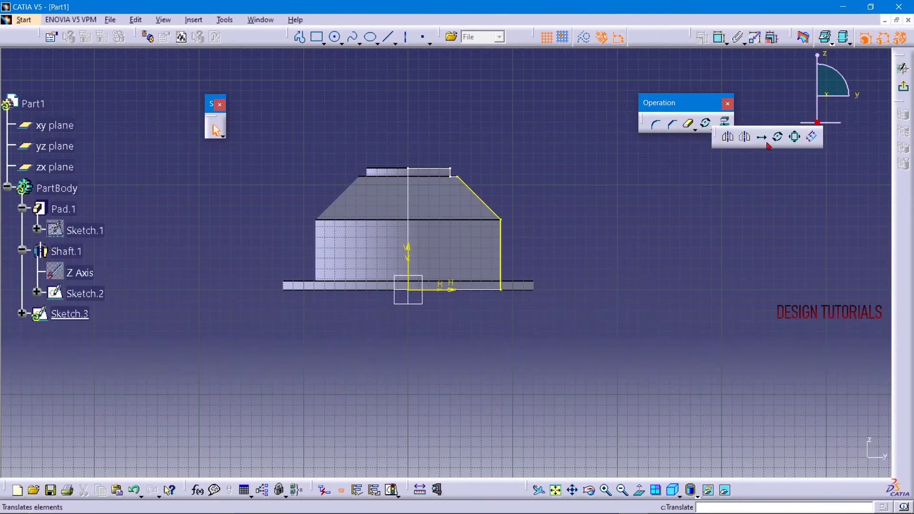
pyautogui.click(812, 138)
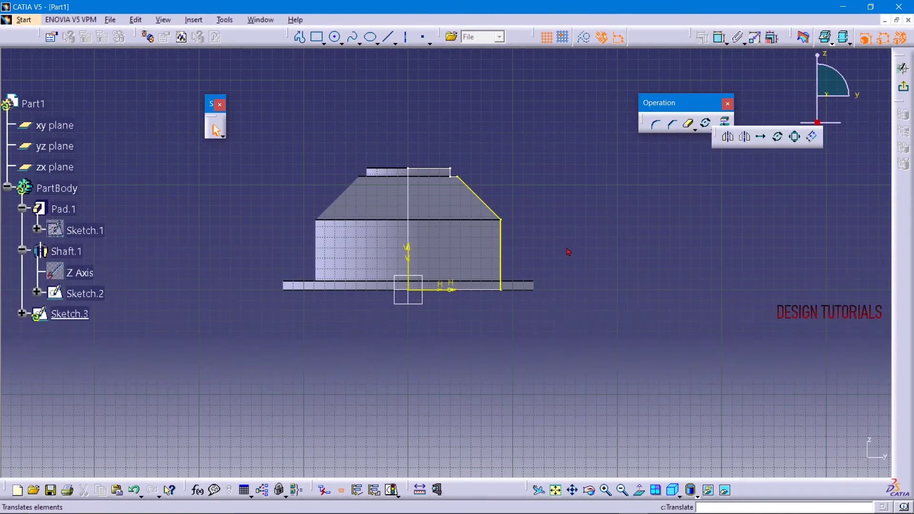
pyautogui.click(506, 254)
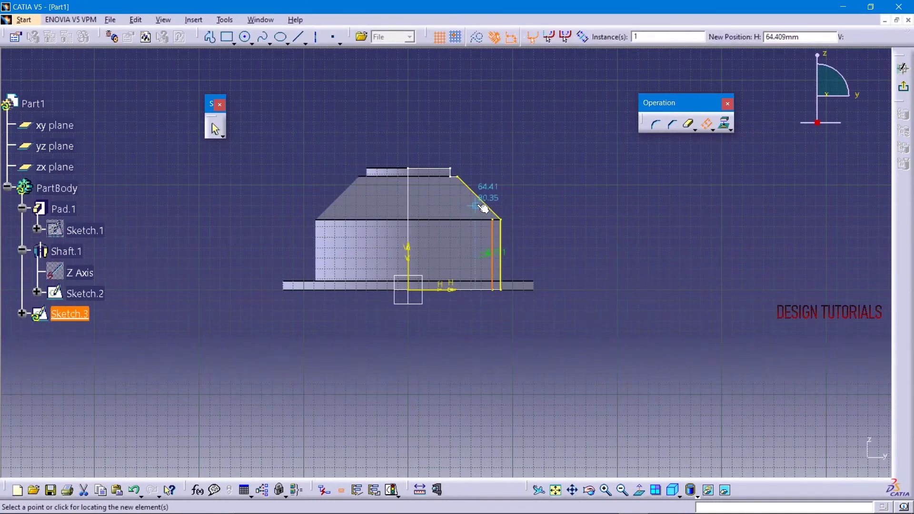
pyautogui.click(483, 208)
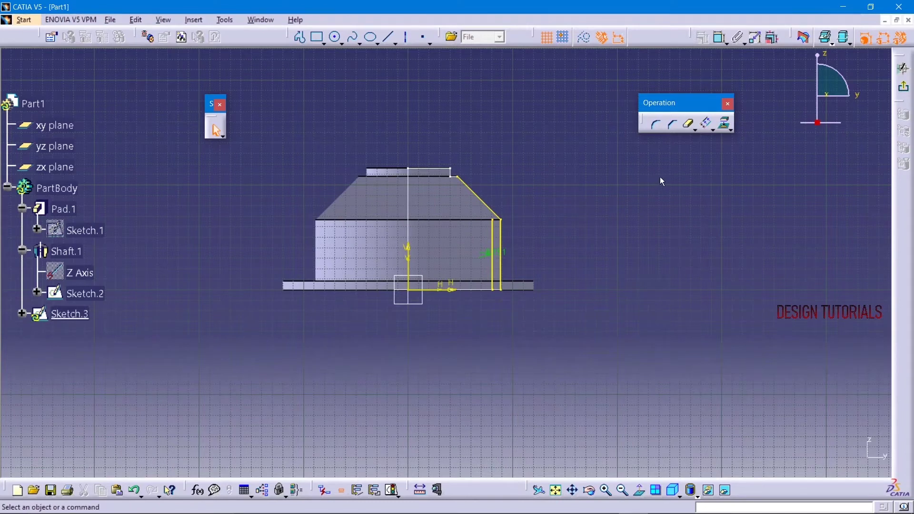
pyautogui.click(708, 128)
pyautogui.click(486, 204)
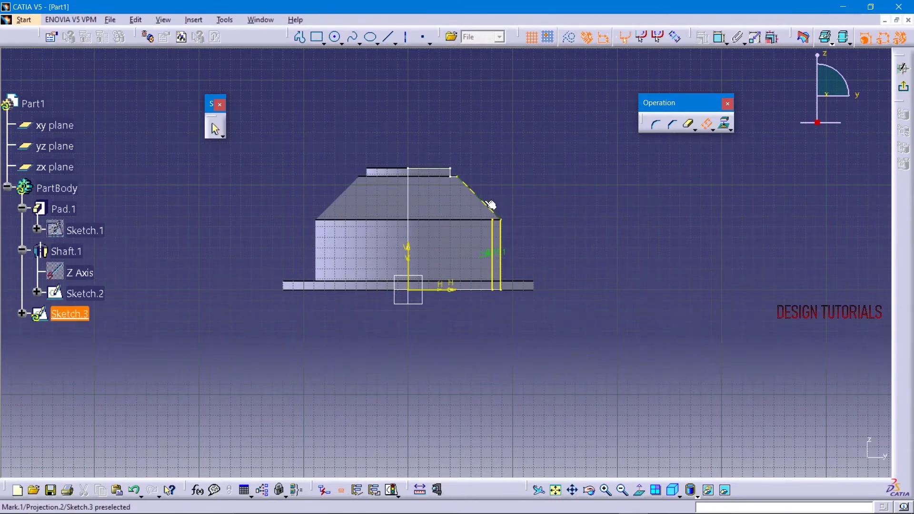
pyautogui.click(475, 211)
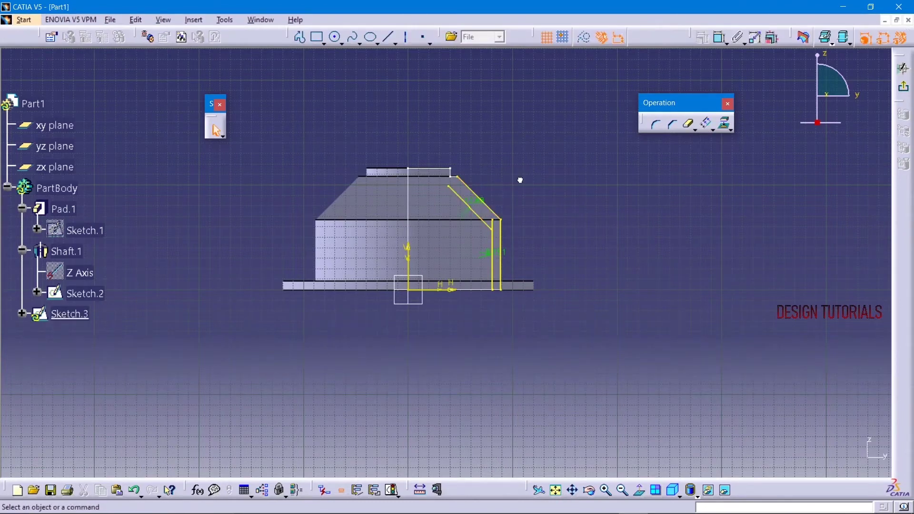
pyautogui.doubleClick(470, 200)
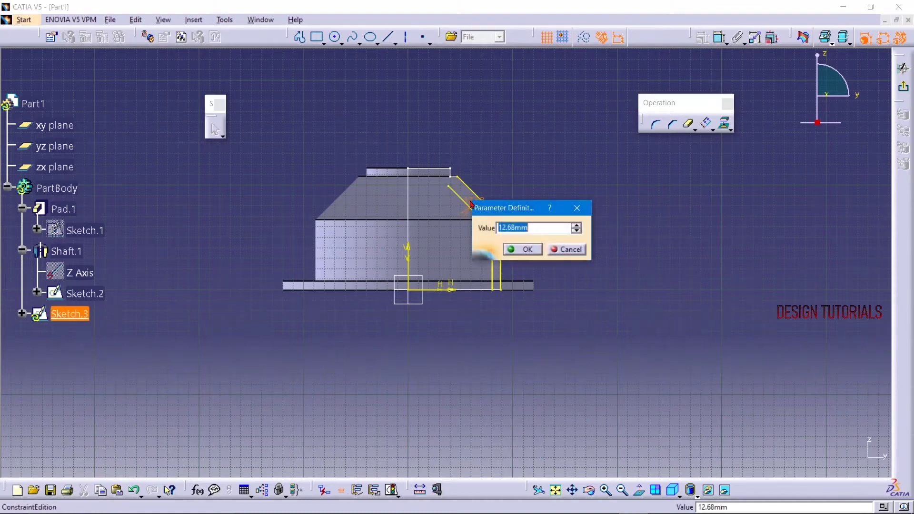
pyautogui.press('Return')
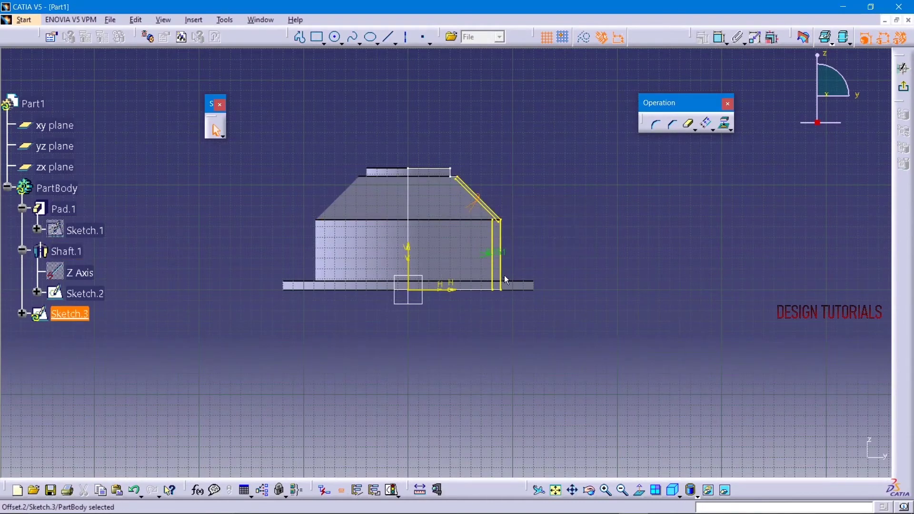
pyautogui.doubleClick(499, 254)
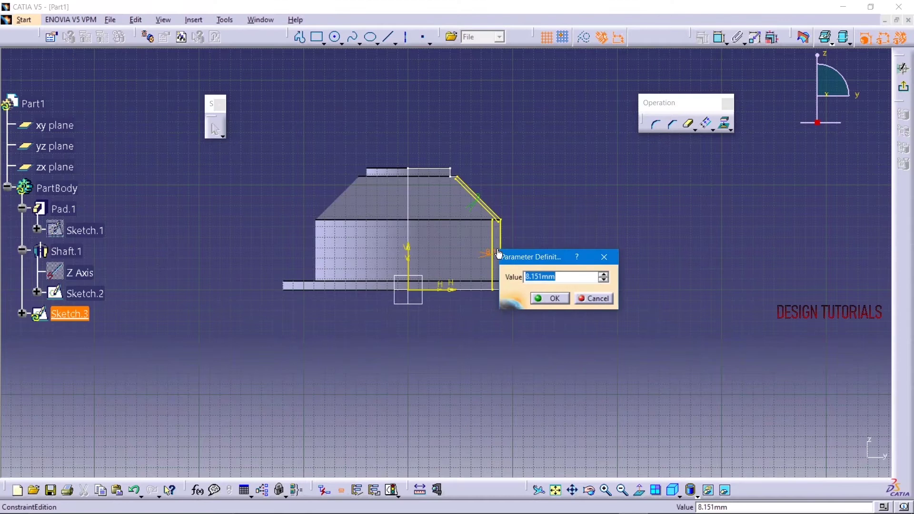
pyautogui.write('3')
pyautogui.press('Return')
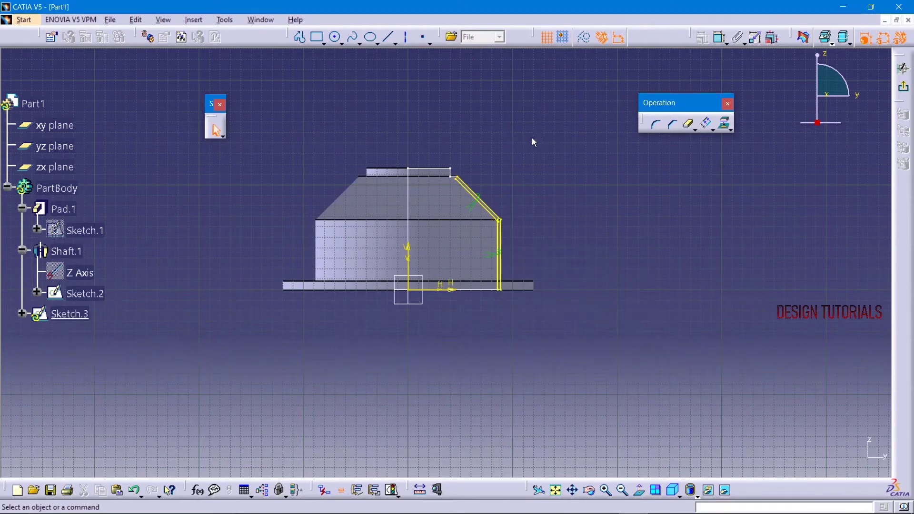
# Step: Project the hub's central axis edge into the sketch
pyautogui.click(389, 37)
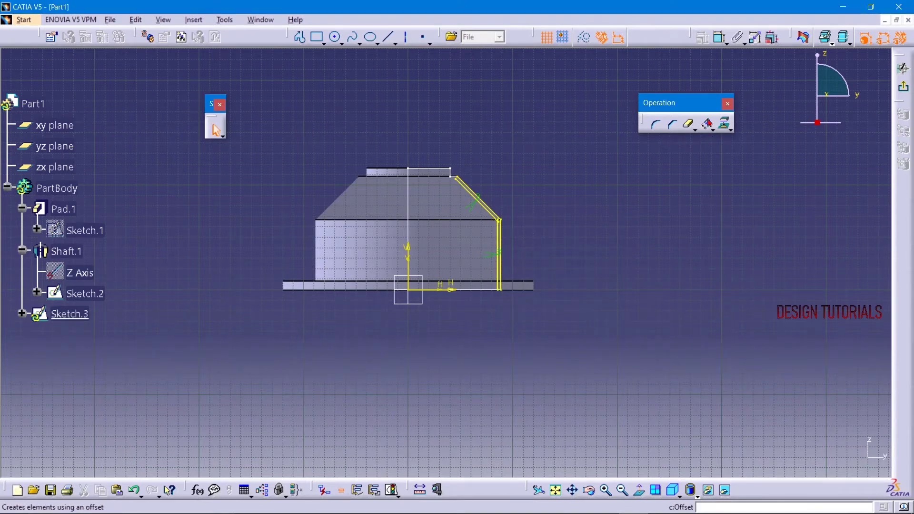
pyautogui.click(724, 124)
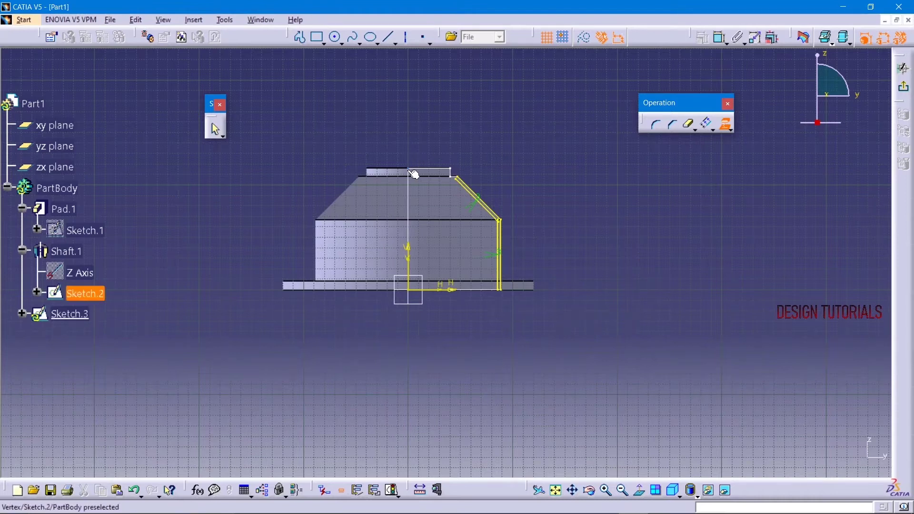
pyautogui.click(412, 182)
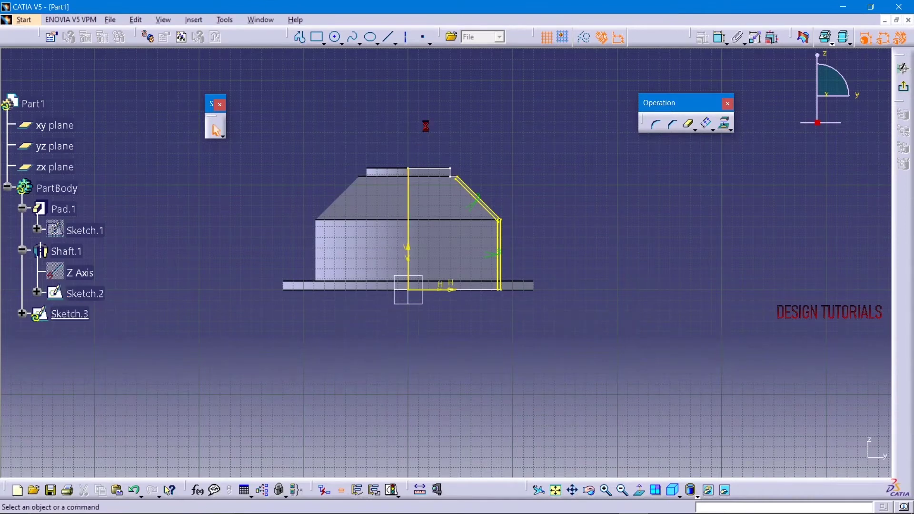
# Step: Draw a horizontal line from the axis top vertex and dimension it 25 mm
pyautogui.click(388, 37)
pyautogui.click(411, 168)
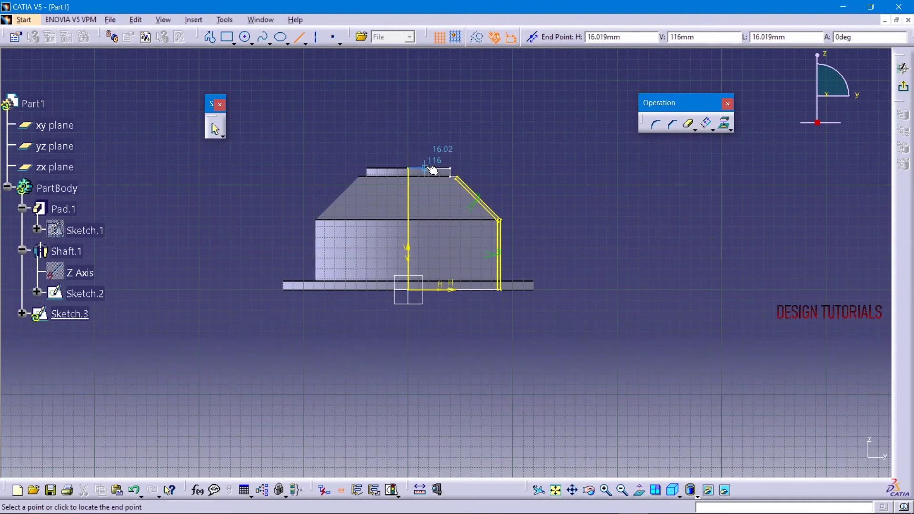
pyautogui.click(447, 168)
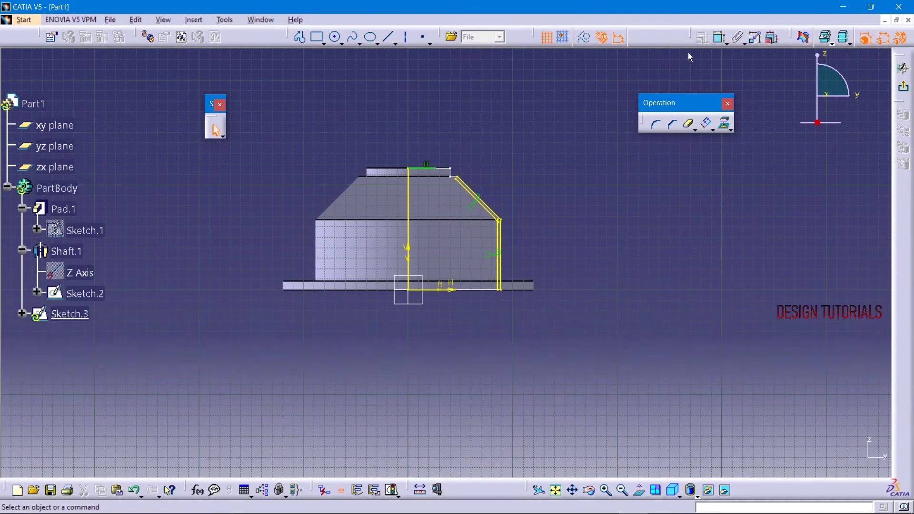
pyautogui.click(721, 37)
pyautogui.click(425, 172)
pyautogui.click(425, 142)
pyautogui.doubleClick(425, 143)
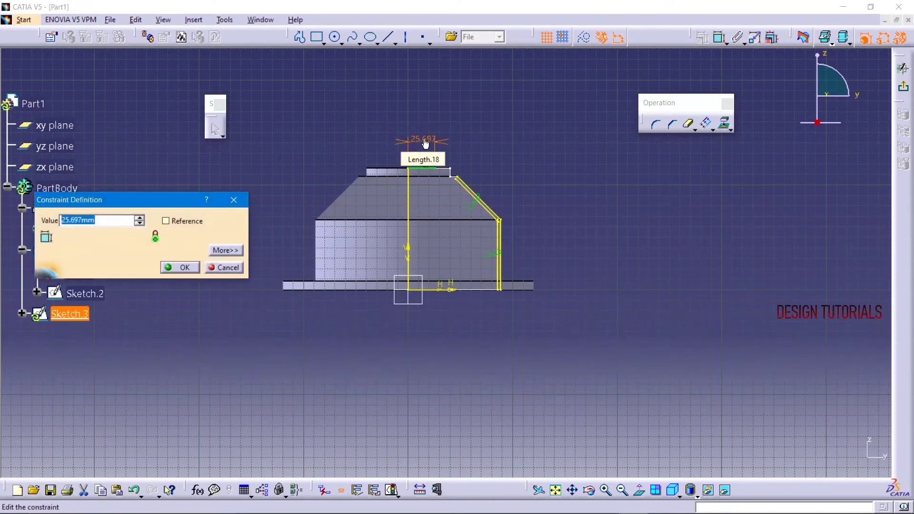
pyautogui.press('Return')
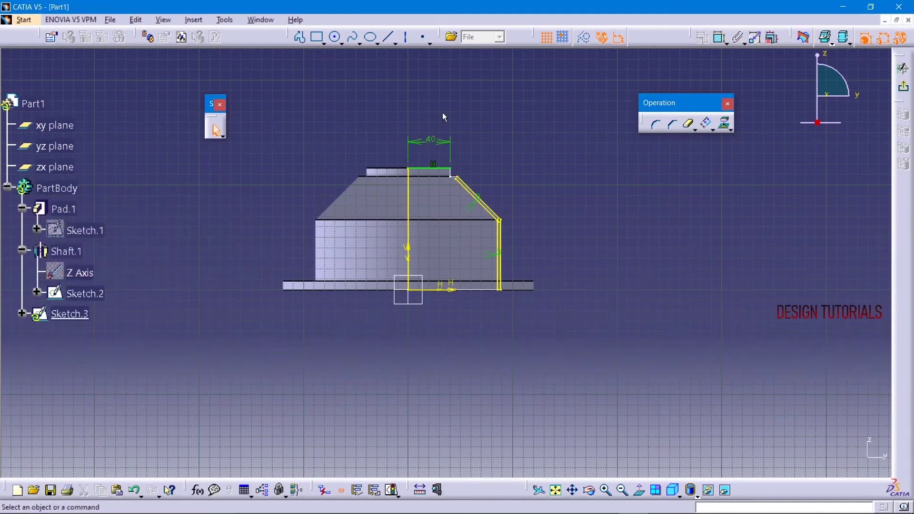
pyautogui.doubleClick(435, 141)
pyautogui.write('25')
pyautogui.press('Return')
pyautogui.click(391, 38)
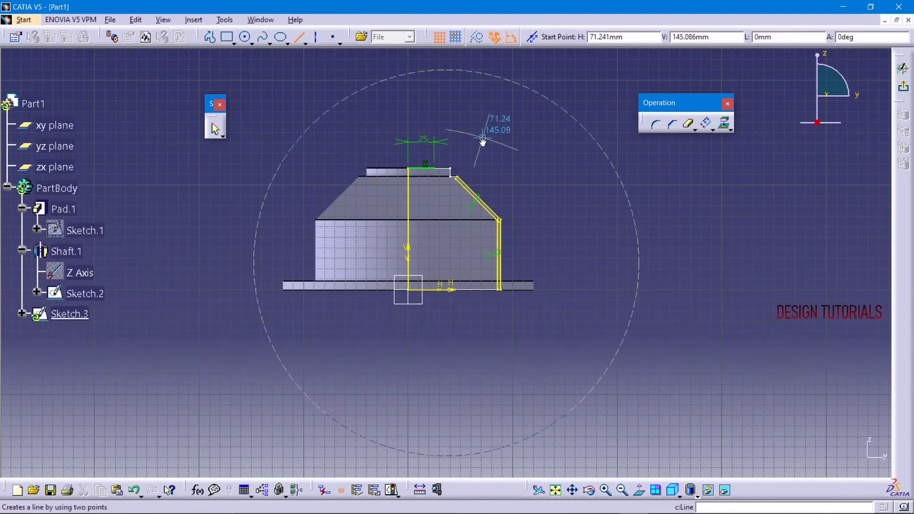
# Step: Add a vertical step and a horizontal line to the slanted offset, trimming the leftover stubs
pyautogui.scroll(3, 433, 180)
pyautogui.moveTo(437, 250); pyautogui.dragTo(442, 247, button='middle')
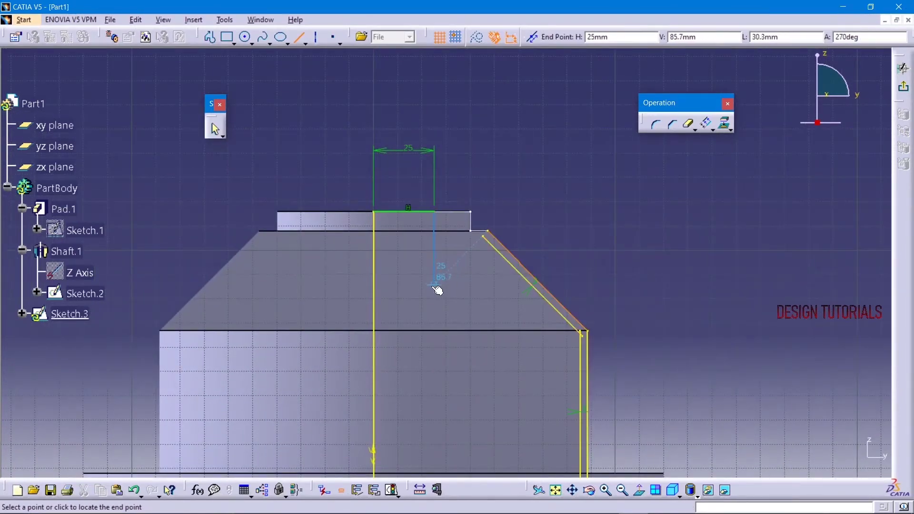
pyautogui.click(434, 284)
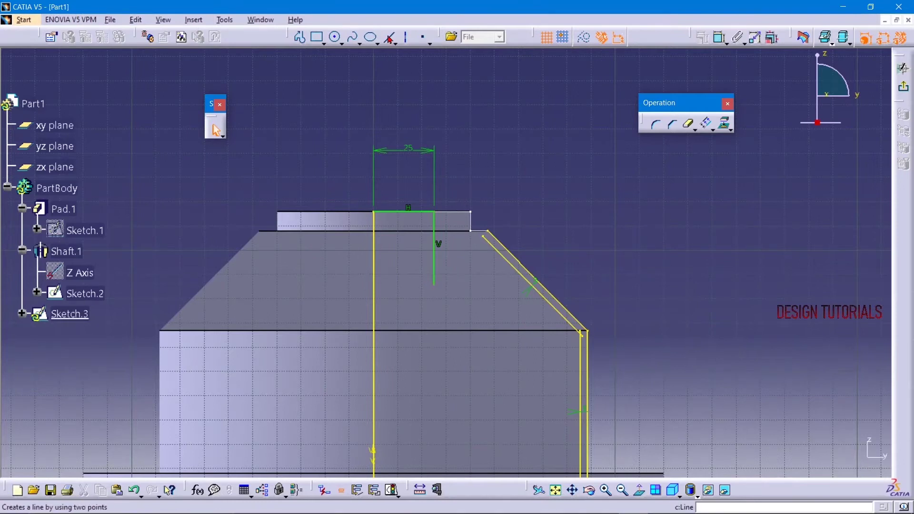
pyautogui.click(389, 36)
pyautogui.click(400, 235)
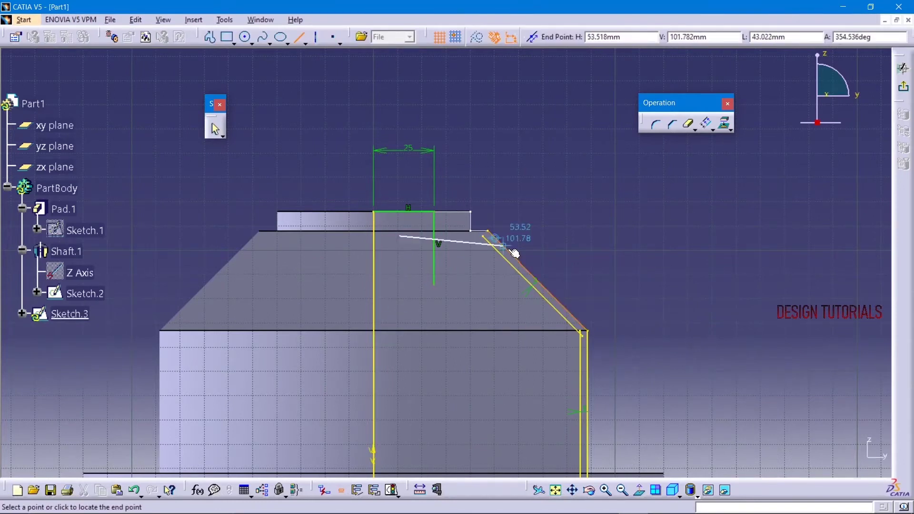
pyautogui.click(483, 235)
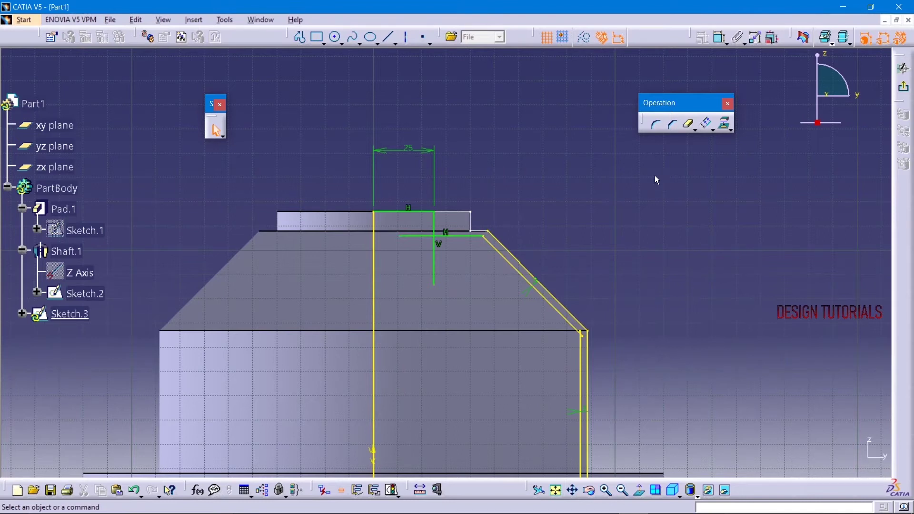
pyautogui.click(689, 125)
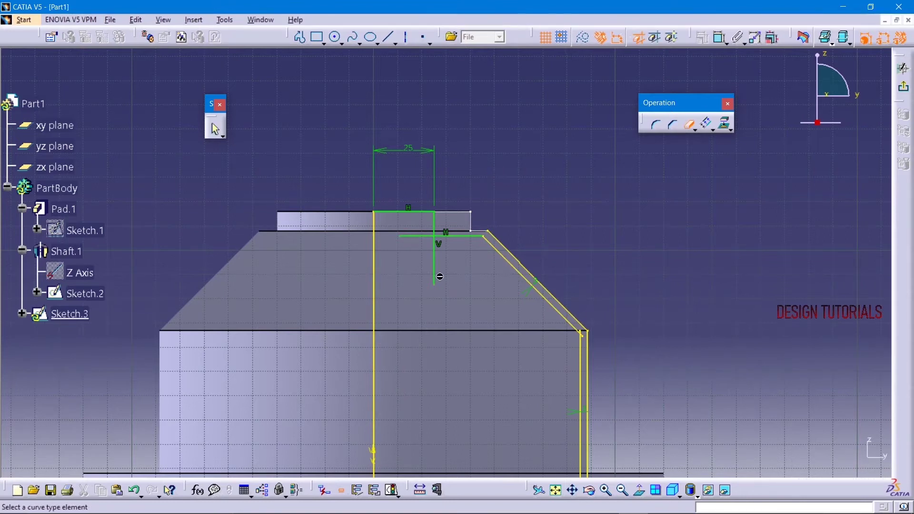
pyautogui.click(435, 276)
pyautogui.click(417, 236)
pyautogui.keyDown('ctrl'); pyautogui.moveTo(523, 184); pyautogui.dragTo(519, 192, button='middle'); pyautogui.keyUp('ctrl')
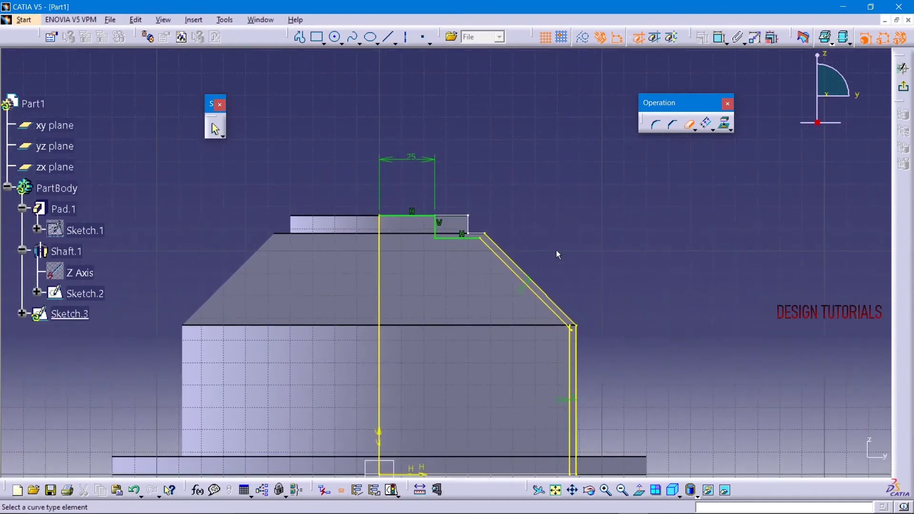
pyautogui.press('Escape')
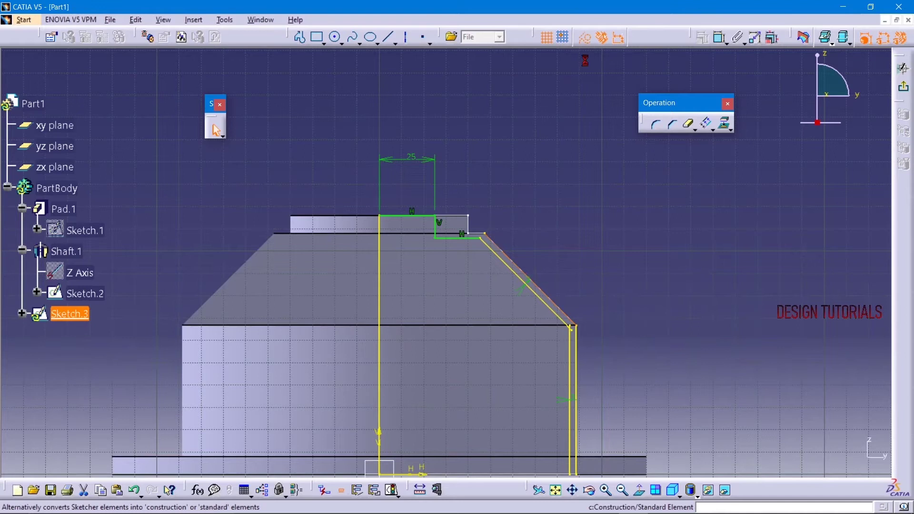
pyautogui.click(603, 265)
pyautogui.moveTo(602, 265)
pyautogui.keyDown('ctrl'); pyautogui.mouseDown(button='middle')
pyautogui.moveTo(604, 284)
pyautogui.moveTo(565, 215)
pyautogui.mouseUp(button='middle'); pyautogui.keyUp('ctrl')
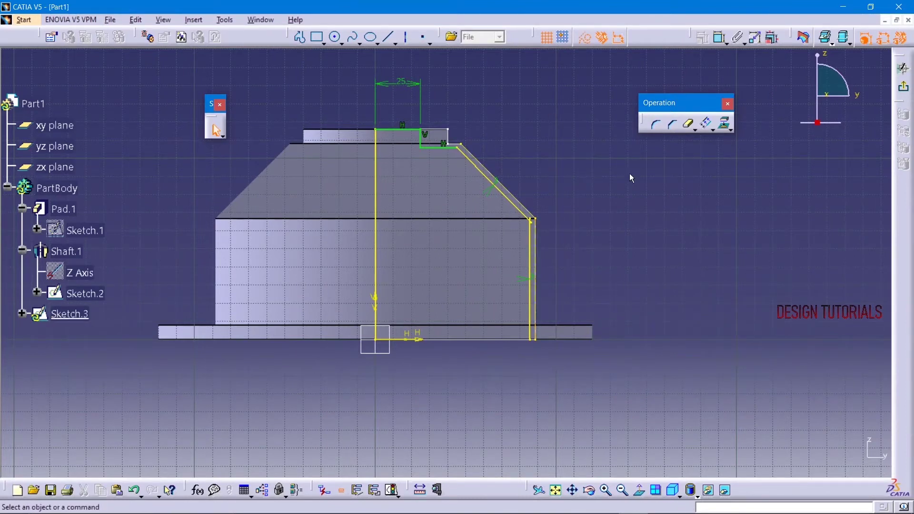
# Step: Draw the closing bottom line from the origin to the offset edge, undoing the extra 85.5 dimension
pyautogui.click(388, 38)
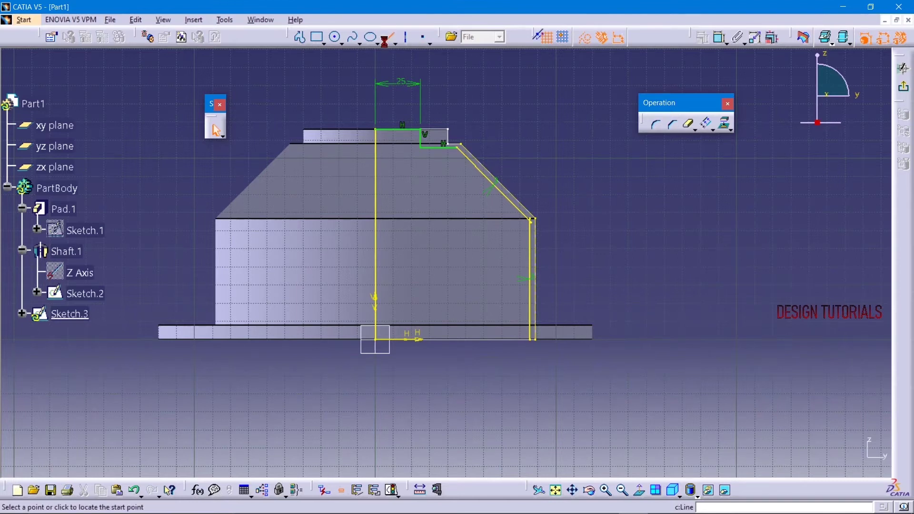
pyautogui.click(375, 339)
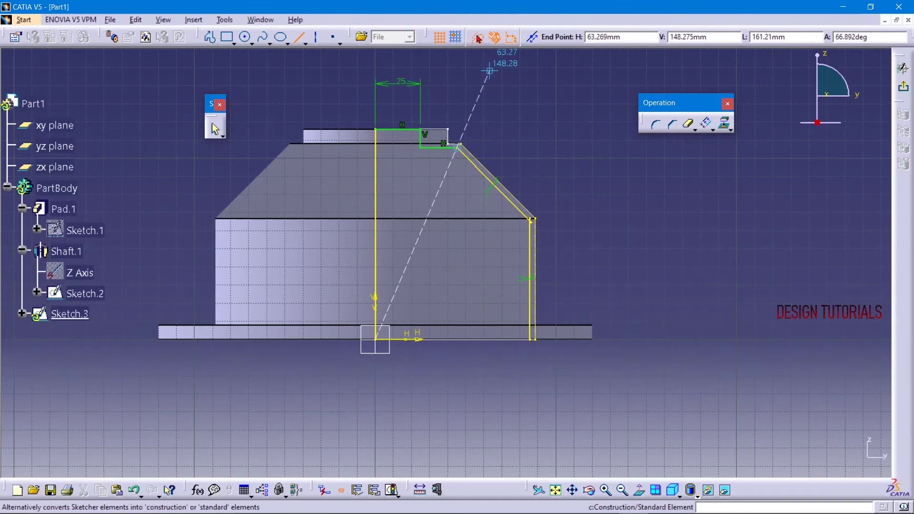
pyautogui.click(532, 342)
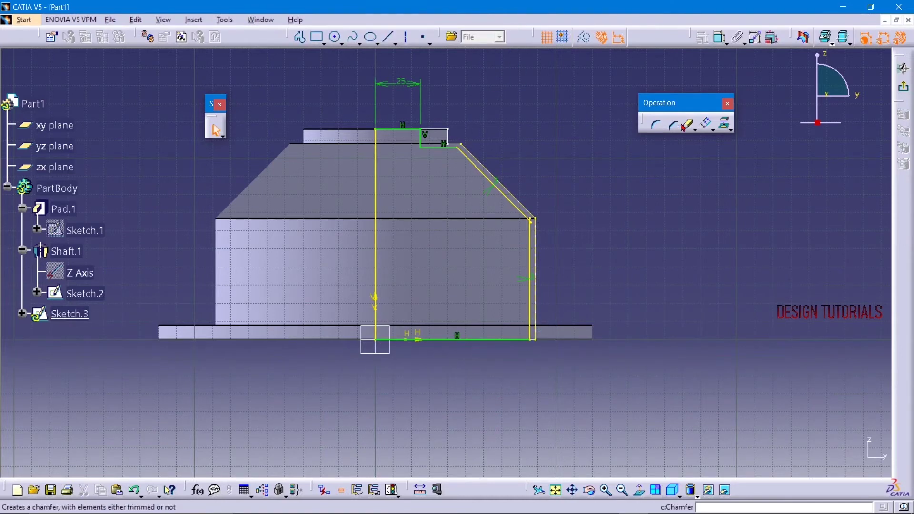
pyautogui.click(721, 37)
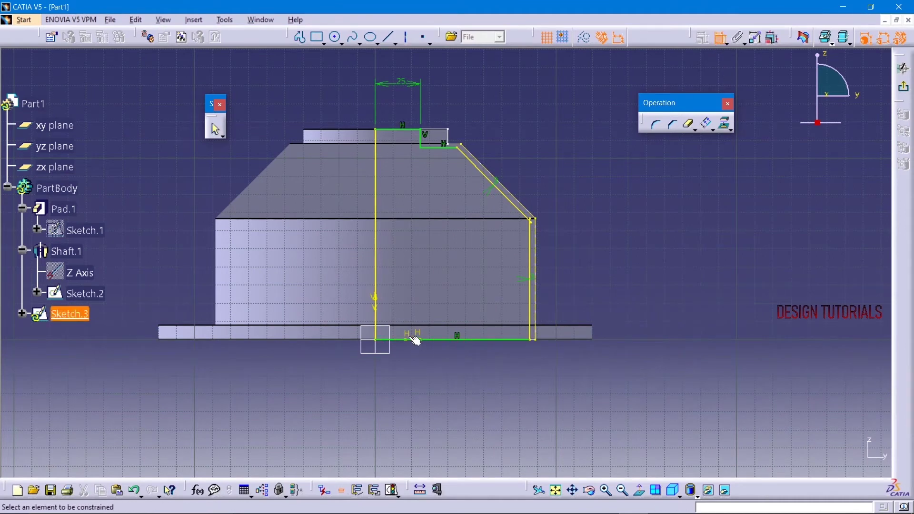
pyautogui.click(377, 311)
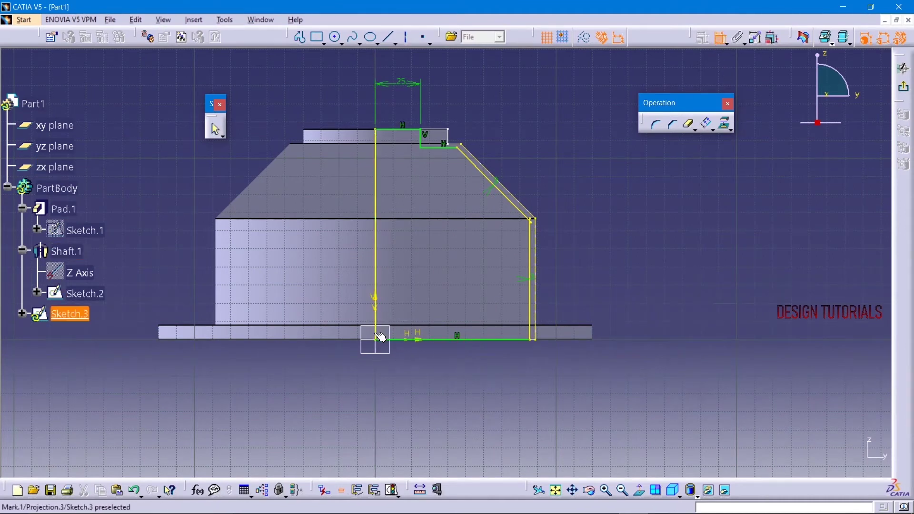
pyautogui.click(423, 381)
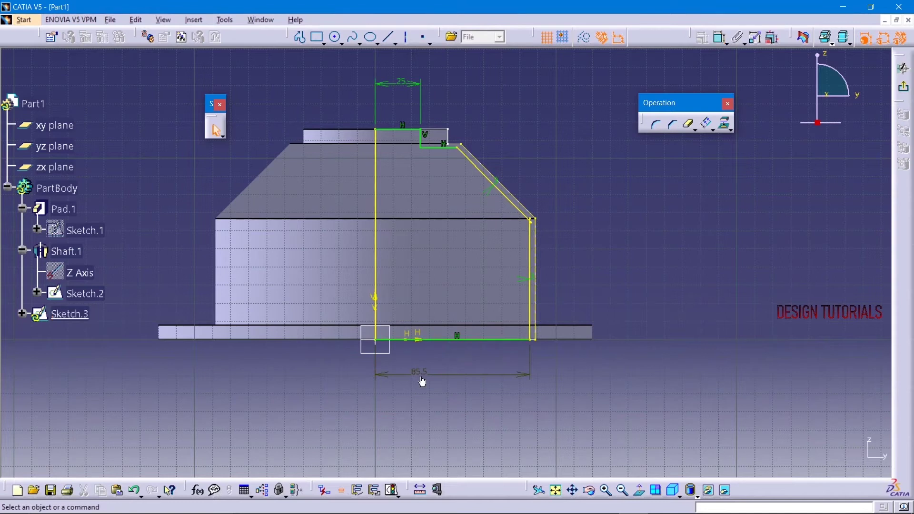
pyautogui.hotkey('ctrl', 'z')
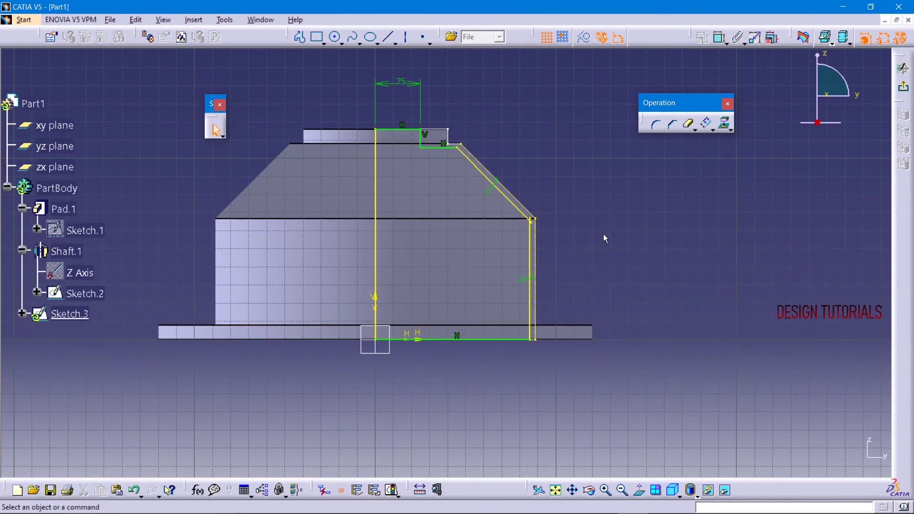
# Step: Quick Trim the diagonal at the vertical line and remove the vertical segment above it
pyautogui.click(688, 124)
pyautogui.scroll(5, 510, 138)
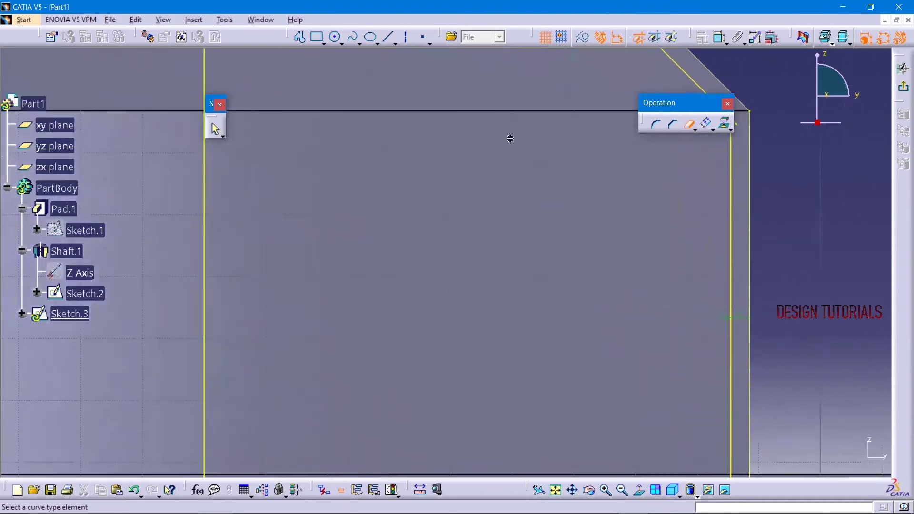
pyautogui.moveTo(310, 313); pyautogui.dragTo(490, 327, button='middle')
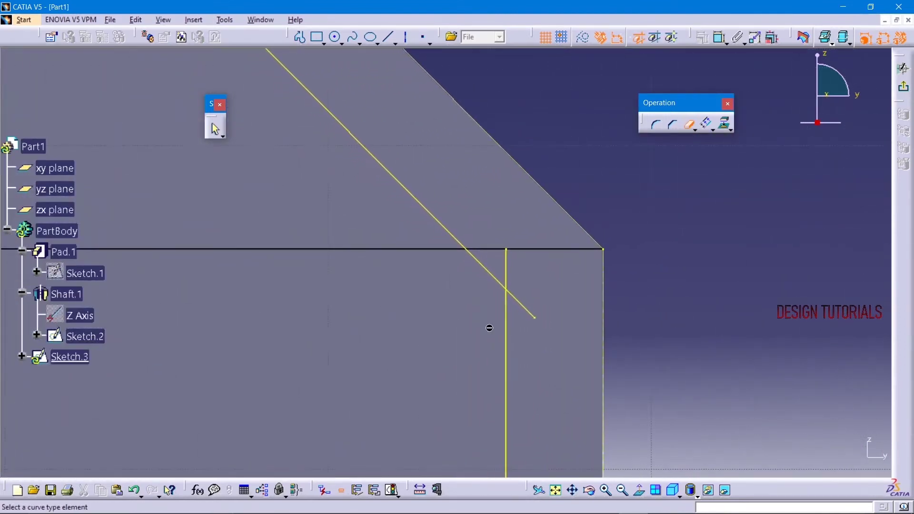
pyautogui.click(538, 318)
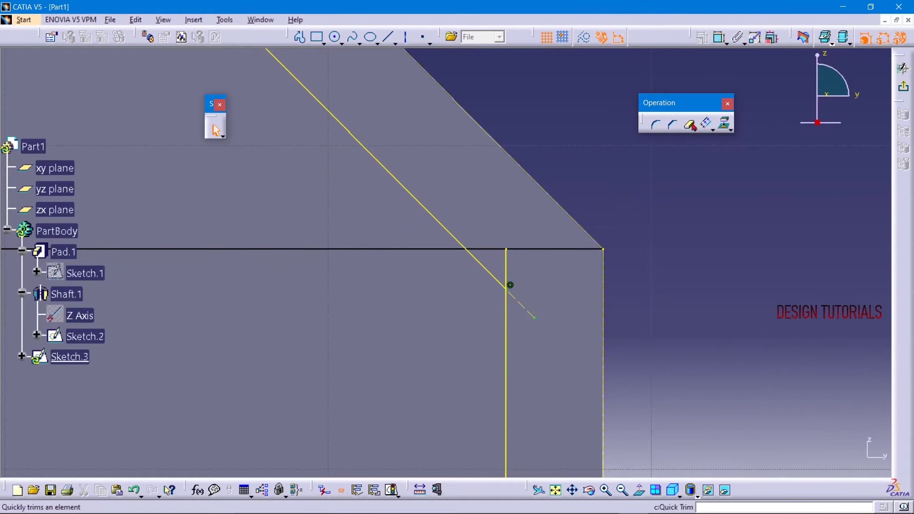
pyautogui.click(508, 275)
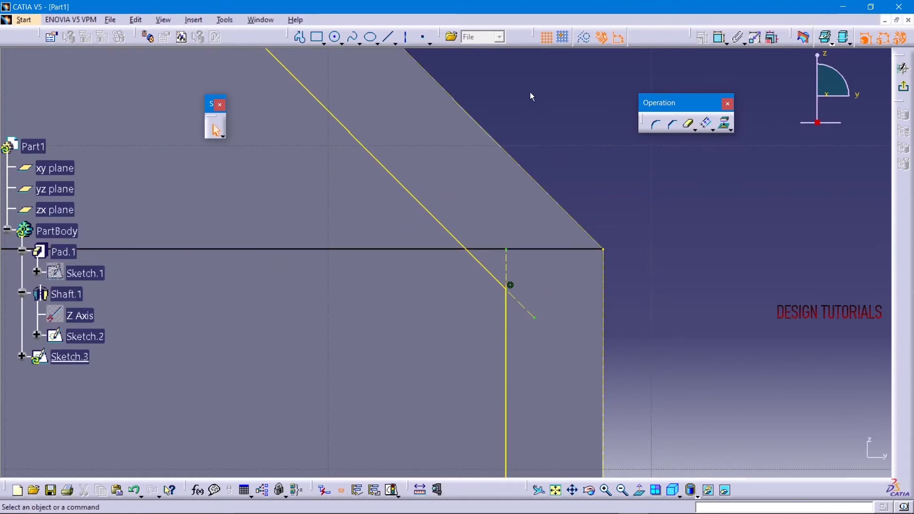
pyautogui.moveTo(588, 113); pyautogui.dragTo(610, 354, button='middle')
pyautogui.moveTo(543, 289); pyautogui.dragTo(626, 255, button='middle')
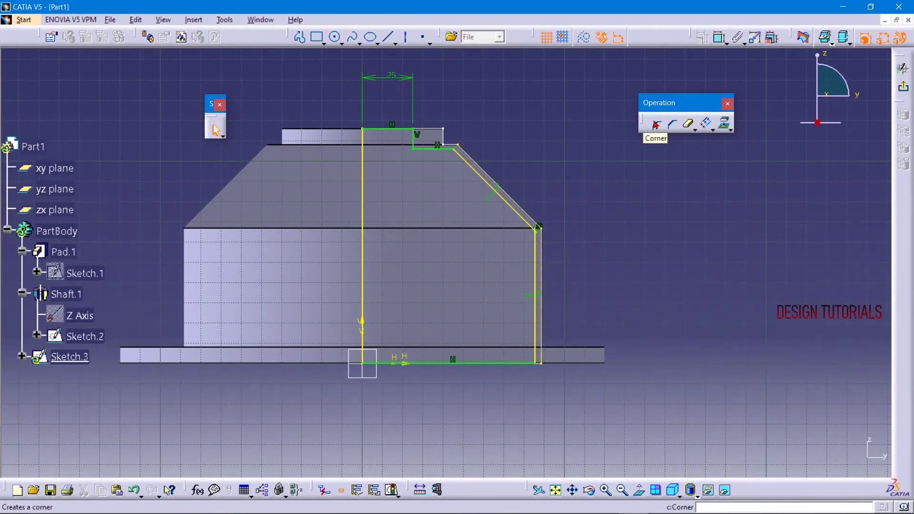
# Step: Round the corner between the diagonal and the vertical line at the diagonal's lower end
pyautogui.click(656, 125)
pyautogui.moveTo(573, 245)
pyautogui.mouseDown(button='middle')
pyautogui.moveTo(650, 258)
pyautogui.moveTo(510, 261)
pyautogui.moveTo(383, 333)
pyautogui.mouseUp(button='middle')
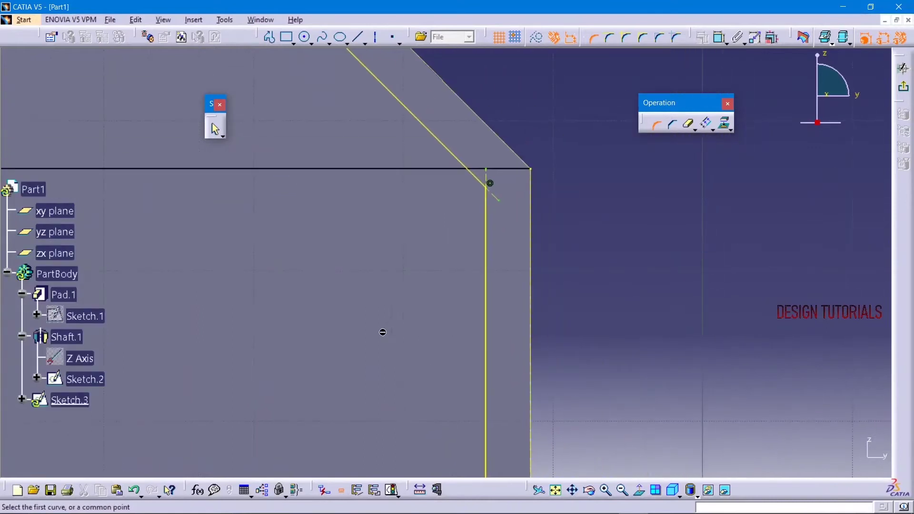
pyautogui.click(476, 175)
pyautogui.click(487, 198)
pyautogui.doubleClick(466, 192)
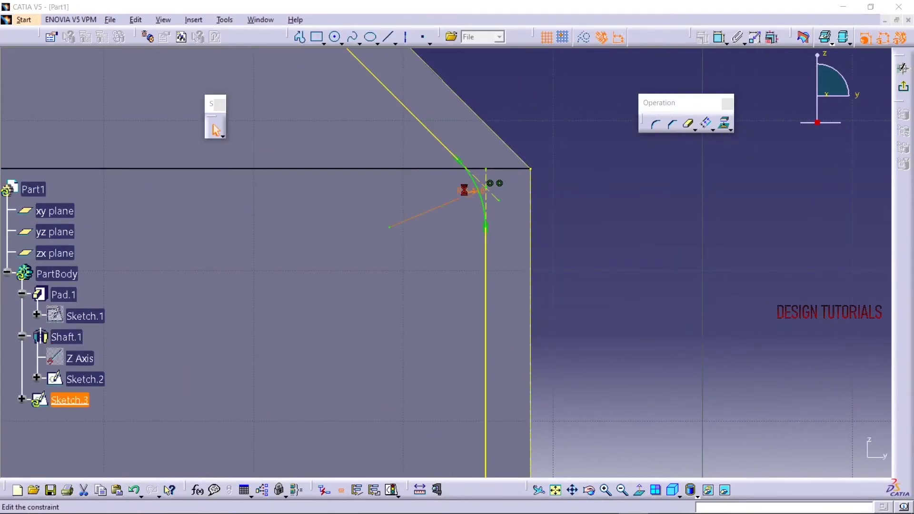
pyautogui.press('Return')
pyautogui.moveTo(307, 117)
pyautogui.mouseDown(button='middle')
pyautogui.moveTo(428, 303)
pyautogui.moveTo(418, 238)
pyautogui.moveTo(365, 212)
pyautogui.moveTo(475, 232)
pyautogui.mouseUp(button='middle')
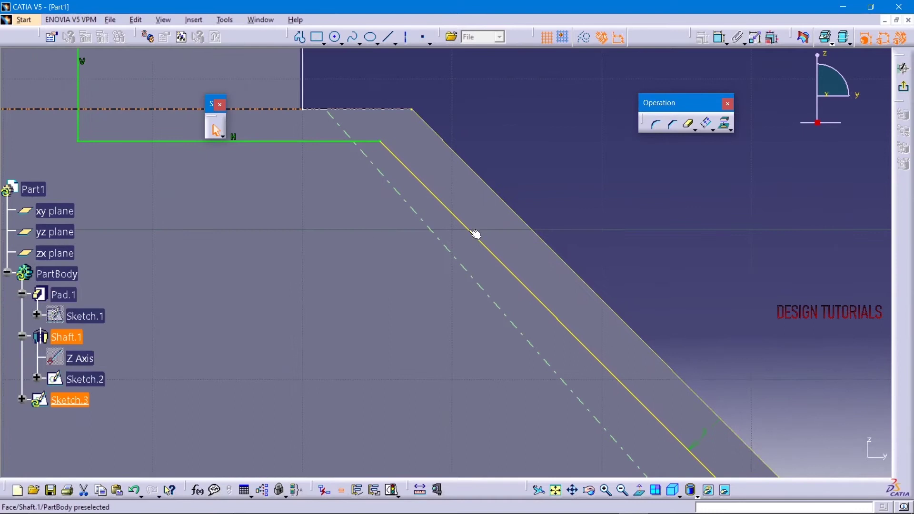
# Step: Round the corner between the horizontal line and the diagonal at its upper end
pyautogui.click(656, 125)
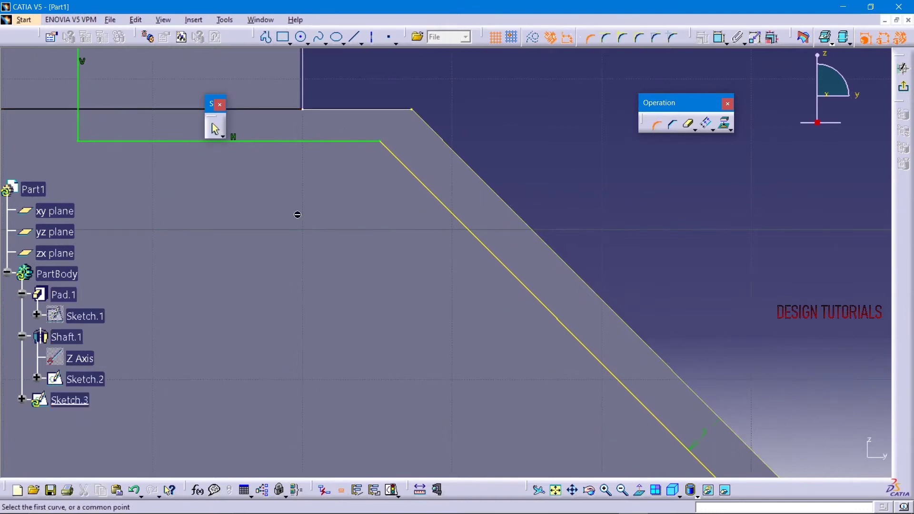
pyautogui.click(385, 150)
pyautogui.click(376, 151)
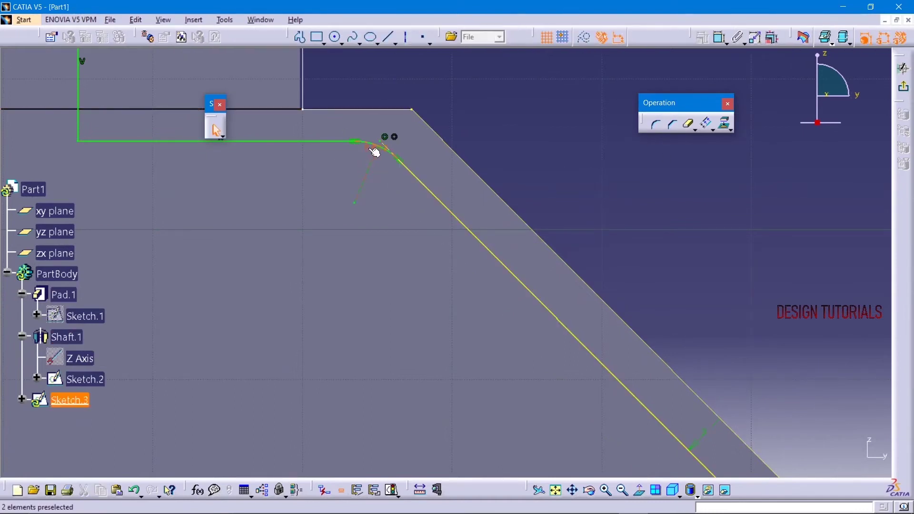
pyautogui.doubleClick(373, 153)
pyautogui.press('Return')
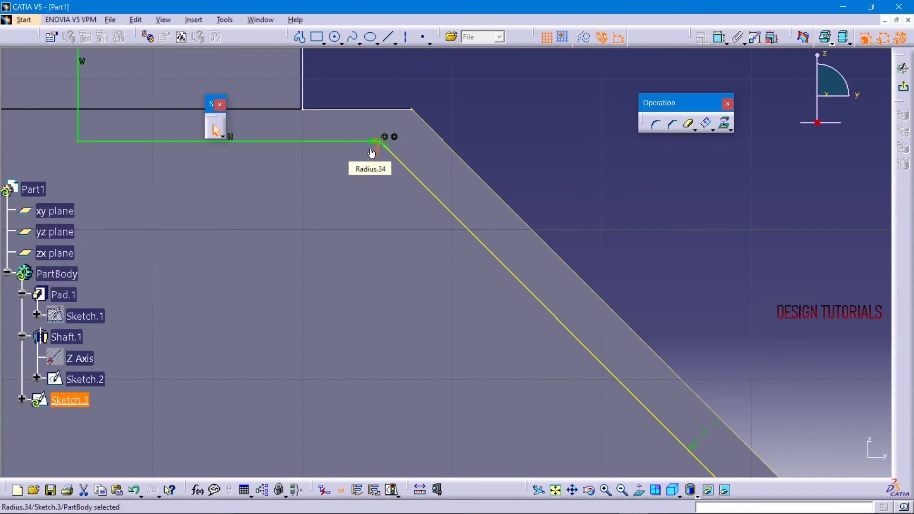
pyautogui.moveTo(495, 116)
pyautogui.mouseDown(button='middle')
pyautogui.moveTo(495, 170)
pyautogui.moveTo(557, 152)
pyautogui.moveTo(622, 262)
pyautogui.mouseUp(button='middle')
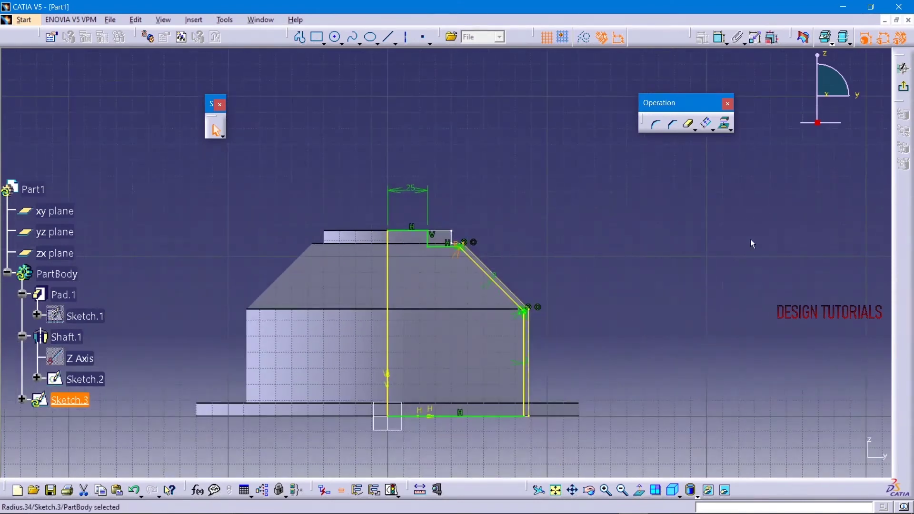
# Step: Exit the sketcher and hide Sketch.2
pyautogui.click(903, 87)
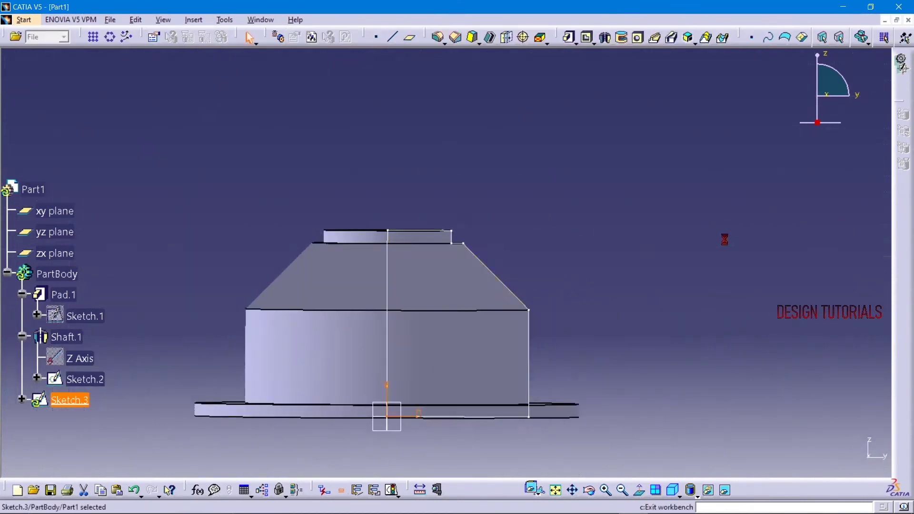
pyautogui.rightClick(85, 379)
pyautogui.click(117, 173)
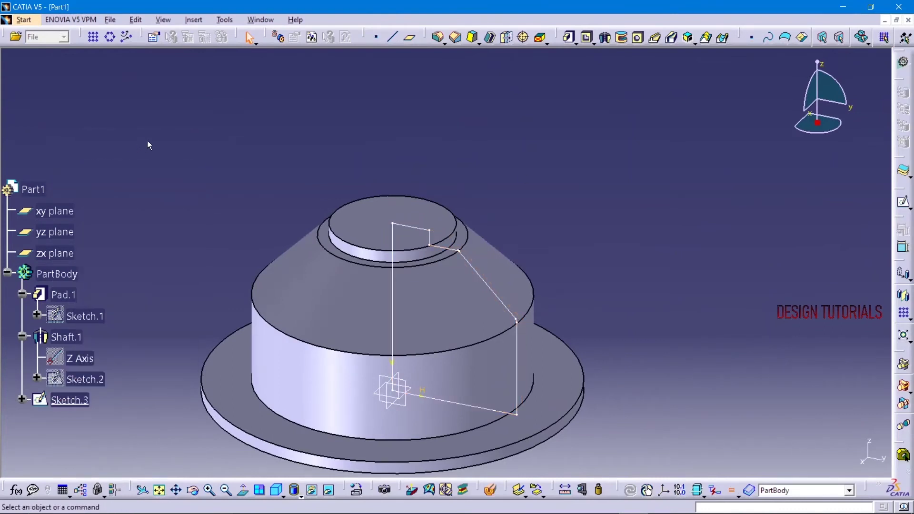
# Step: Groove Sketch.3 a full 360° about the sketch's axis edge
pyautogui.click(621, 37)
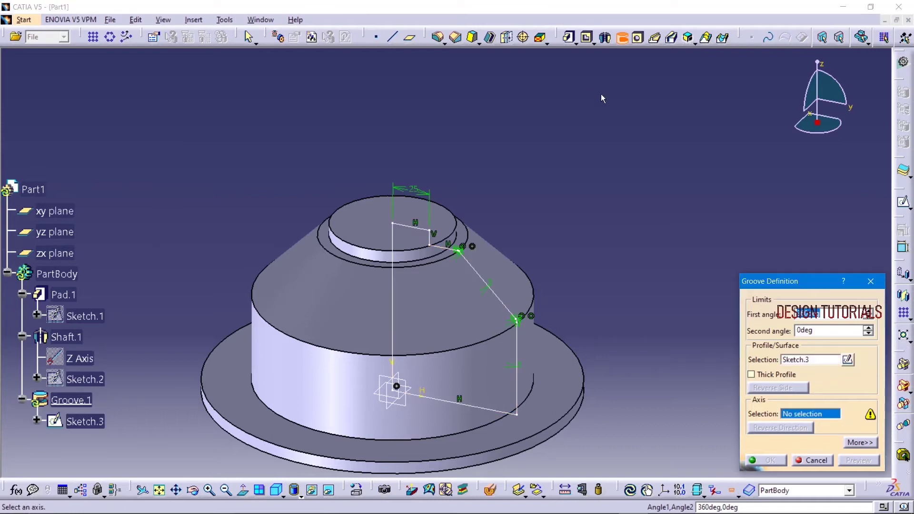
pyautogui.click(398, 275)
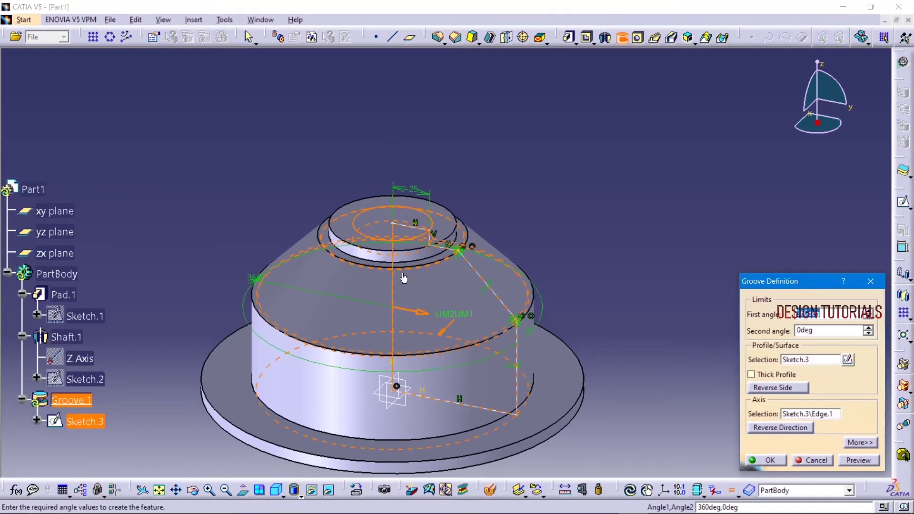
pyautogui.moveTo(628, 198)
pyautogui.mouseDown(button='middle')
pyautogui.moveTo(564, 154)
pyautogui.moveTo(551, 161)
pyautogui.mouseUp(button='middle')
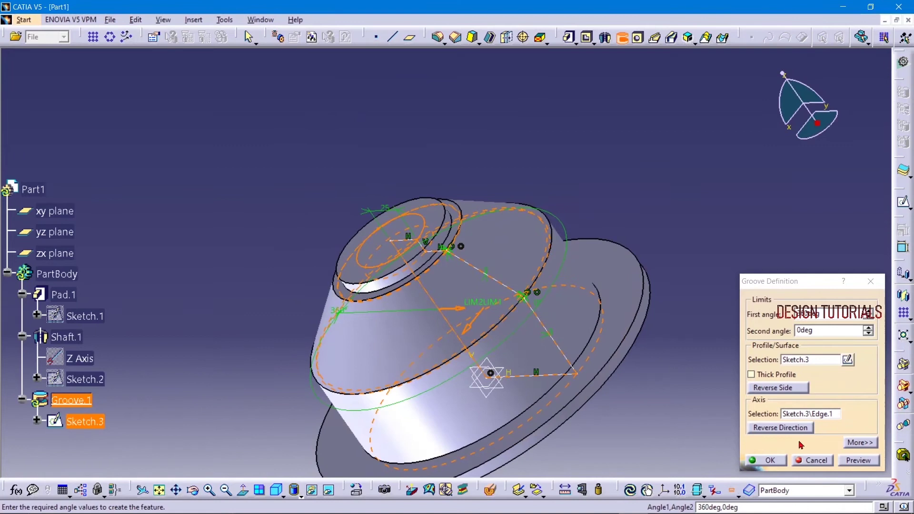
pyautogui.moveTo(703, 196)
pyautogui.mouseDown(button='middle')
pyautogui.moveTo(434, 173)
pyautogui.moveTo(386, 210)
pyautogui.mouseUp(button='middle')
pyautogui.click(769, 460)
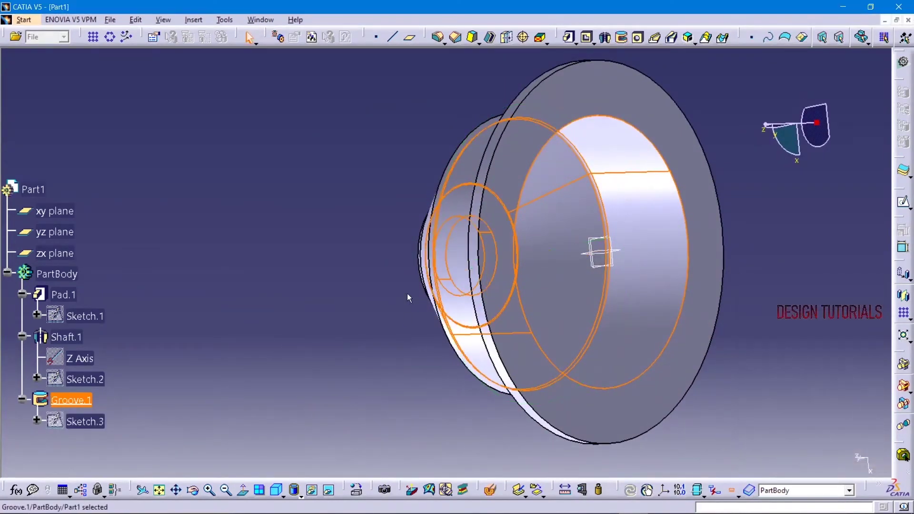
pyautogui.moveTo(327, 193)
pyautogui.mouseDown(button='middle')
pyautogui.moveTo(547, 194)
pyautogui.moveTo(663, 255)
pyautogui.moveTo(679, 243)
pyautogui.mouseUp(button='middle')
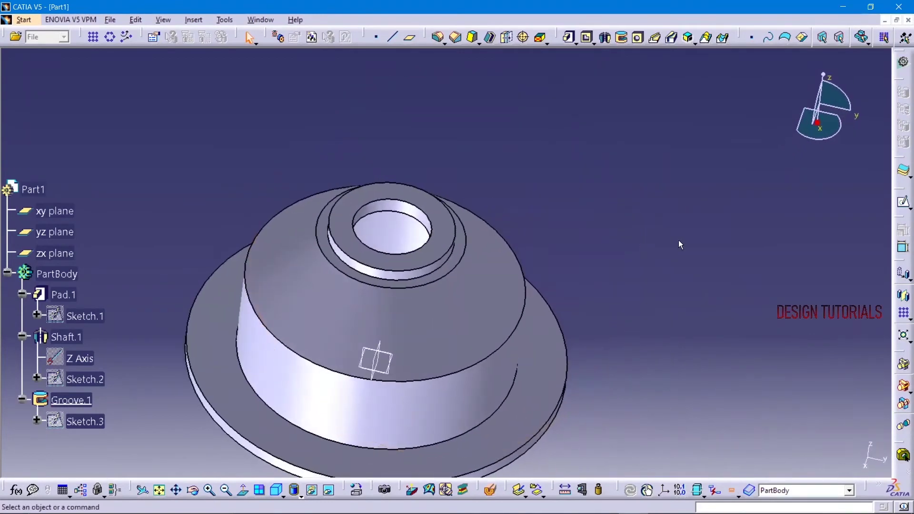
# Step: Start Sketch.4 on the top ring face with an origin-centred circle of 123 mm diameter
pyautogui.click(465, 238)
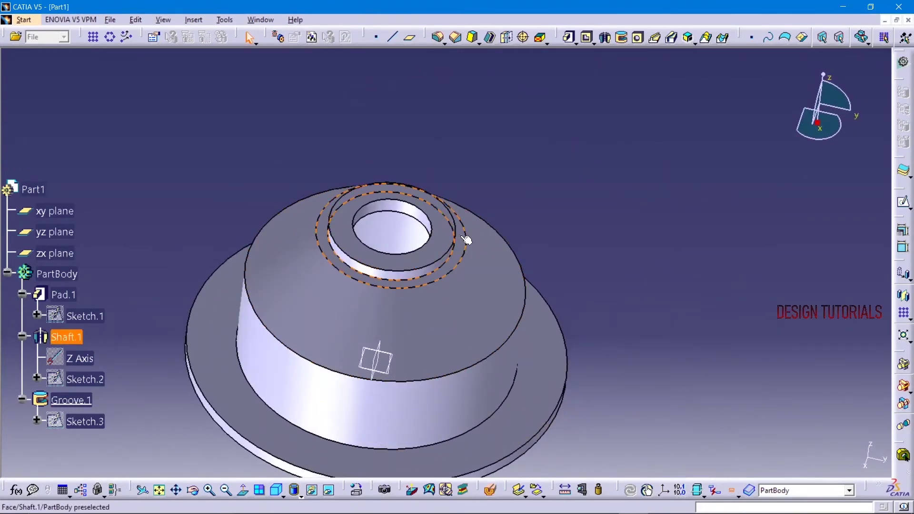
pyautogui.click(903, 202)
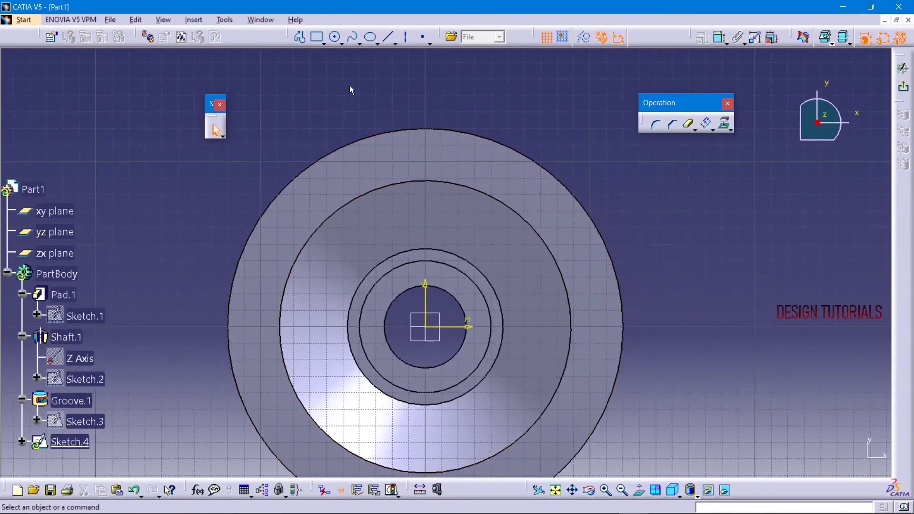
pyautogui.click(335, 37)
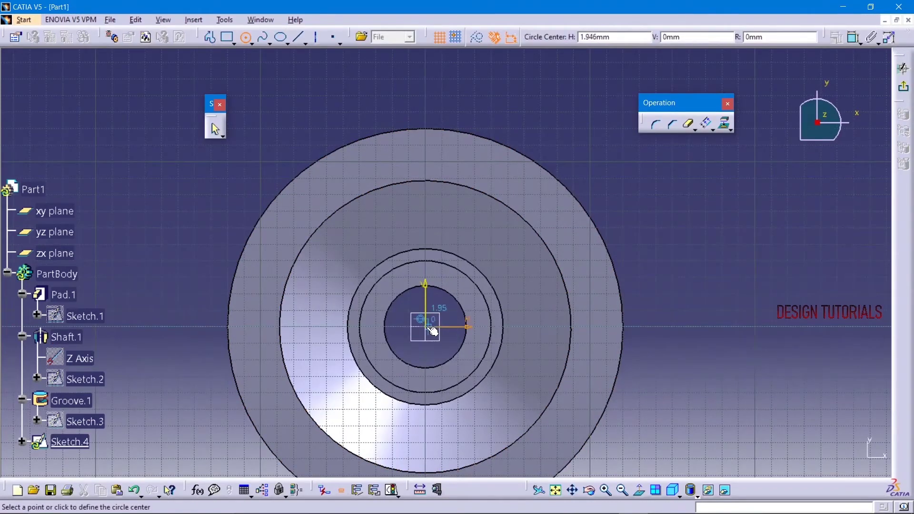
pyautogui.click(427, 327)
pyautogui.click(507, 245)
pyautogui.click(656, 201)
pyautogui.click(720, 38)
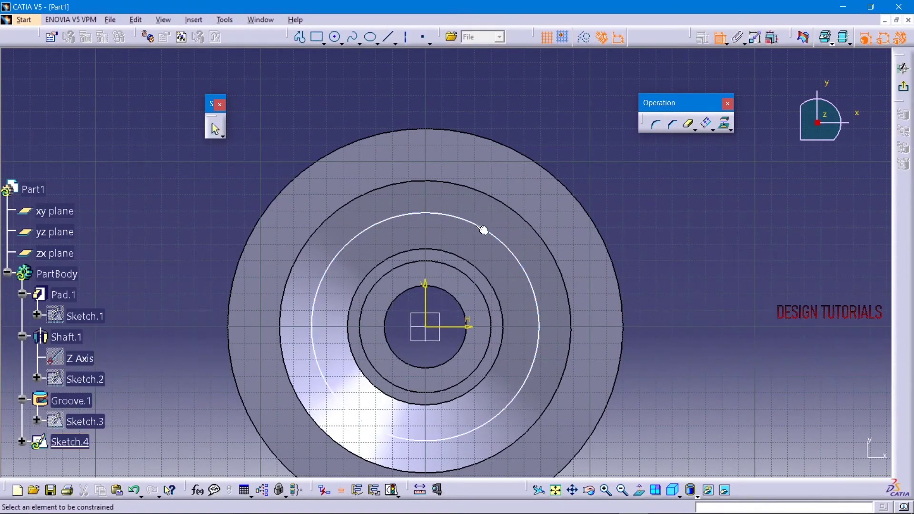
pyautogui.click(482, 230)
pyautogui.click(537, 99)
pyautogui.doubleClick(537, 99)
pyautogui.write('1')
pyautogui.press('Return')
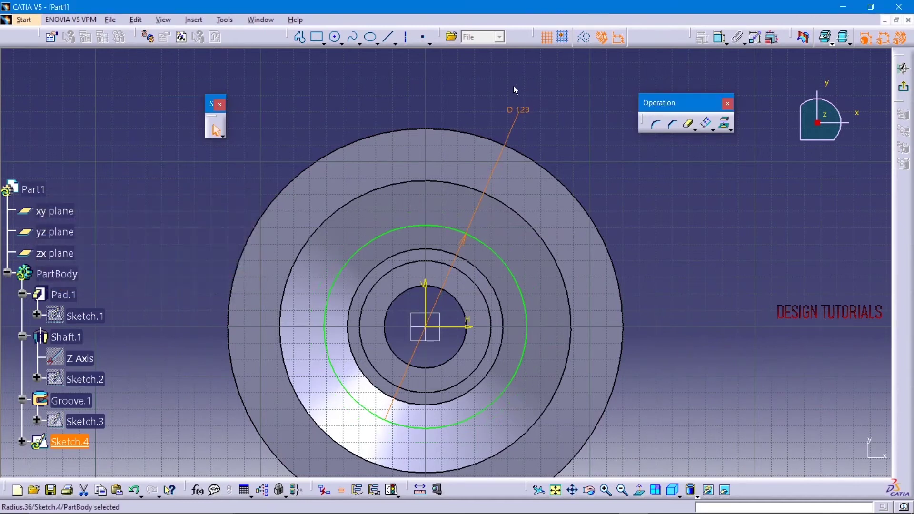
# Step: Draw a horizontal axis line from the origin to the right
pyautogui.click(405, 36)
pyautogui.click(425, 327)
pyautogui.click(647, 322)
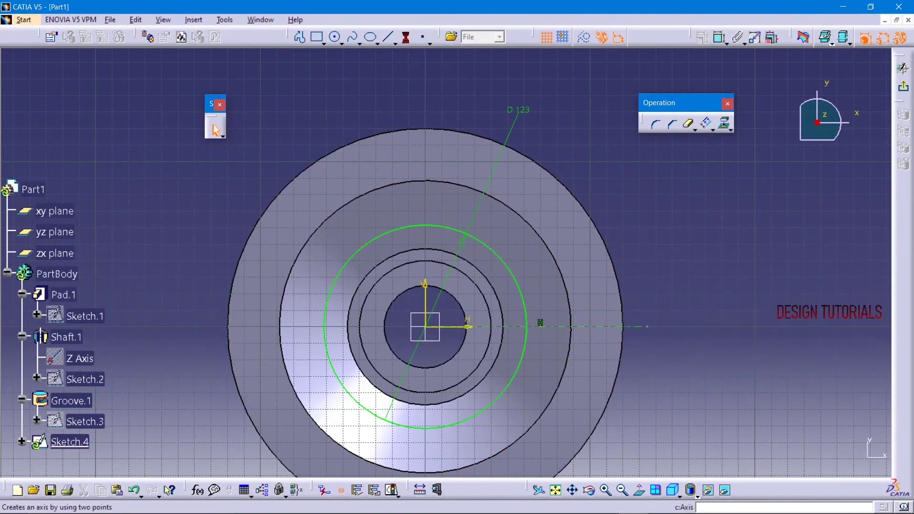
# Step: Draw a second axis from the origin, constrained at 20° to the horizontal axis
pyautogui.click(406, 37)
pyautogui.click(425, 327)
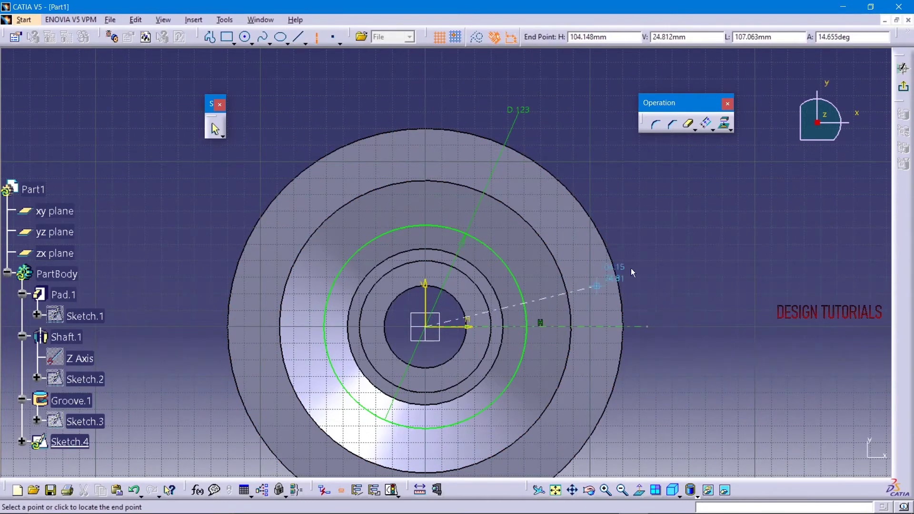
pyautogui.click(660, 231)
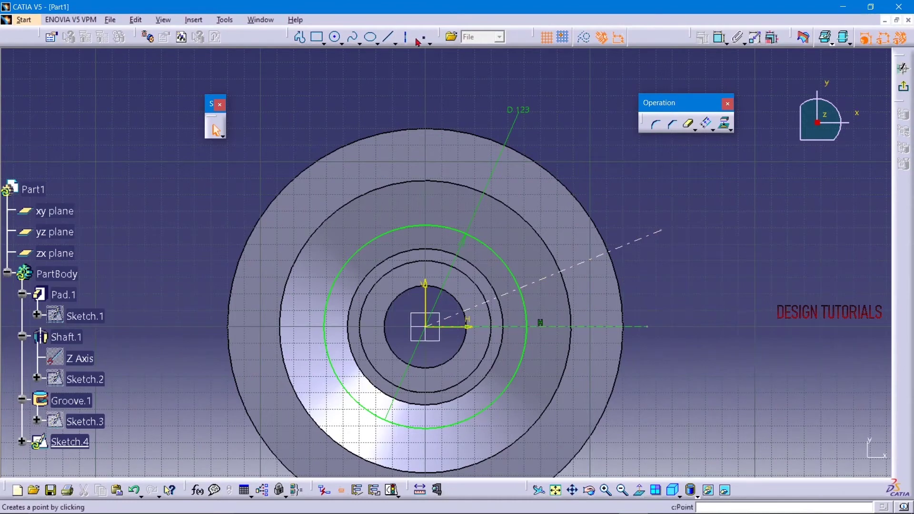
pyautogui.click(719, 44)
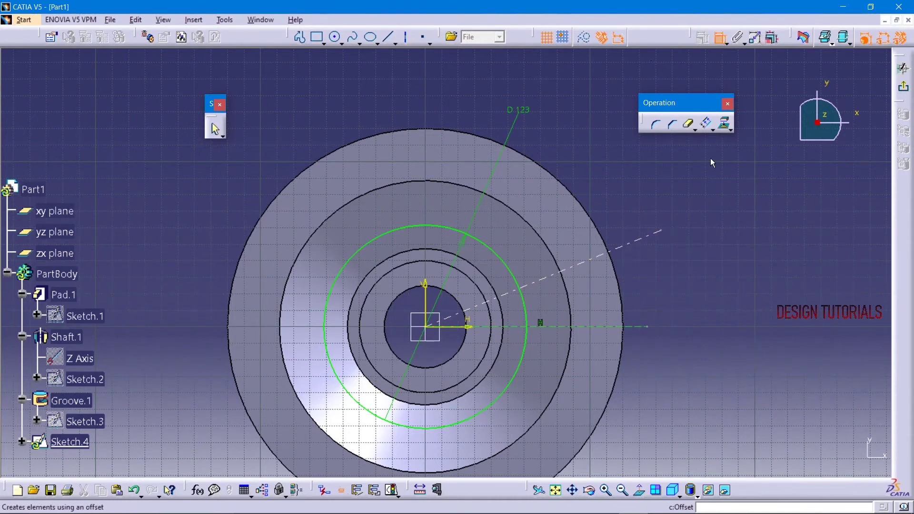
pyautogui.click(645, 327)
pyautogui.click(632, 251)
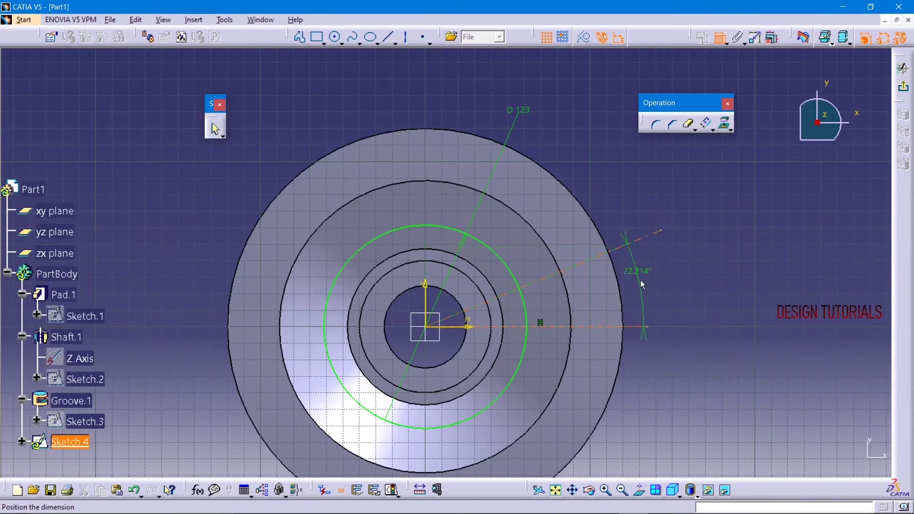
pyautogui.doubleClick(648, 286)
pyautogui.write('20')
pyautogui.press('Return')
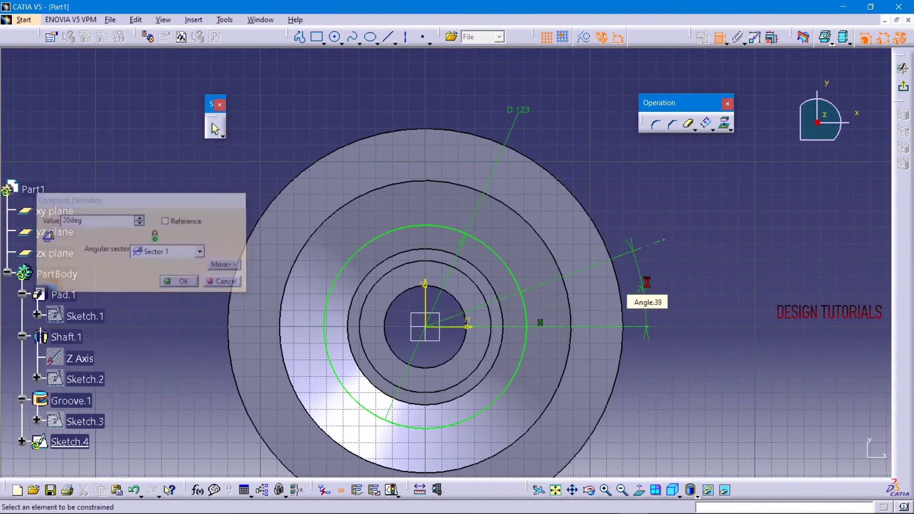
pyautogui.press('Escape')
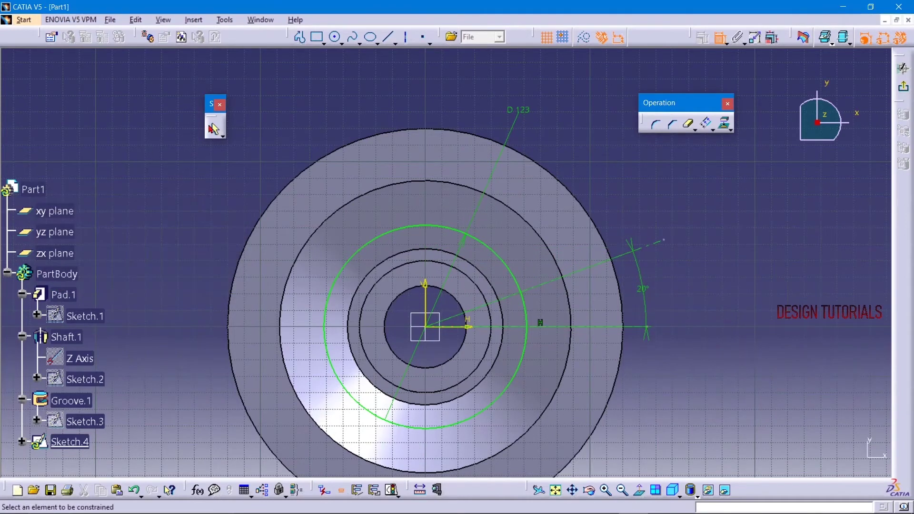
# Step: Project the circular part edge into the sketch and start a line on the green circle
pyautogui.click(724, 124)
pyautogui.click(526, 218)
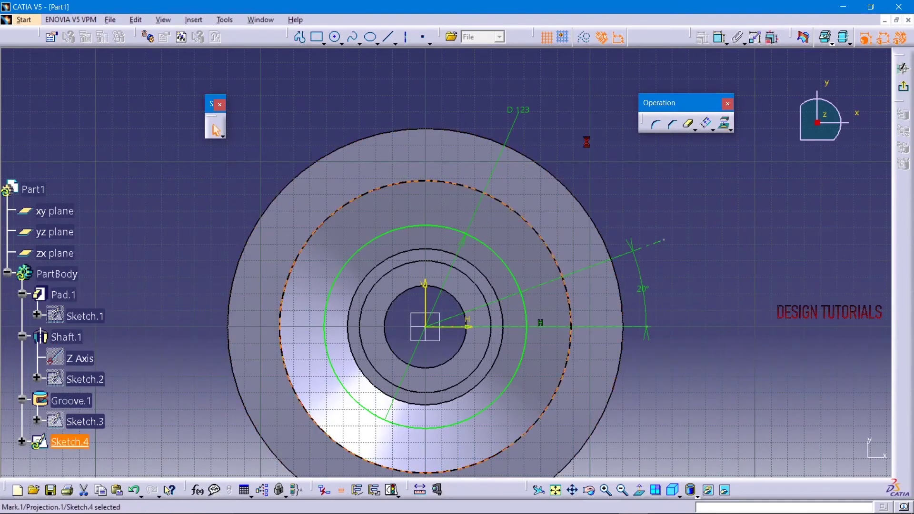
pyautogui.moveTo(712, 281)
pyautogui.keyDown('ctrl'); pyautogui.mouseDown(button='middle')
pyautogui.moveTo(654, 135)
pyautogui.moveTo(554, 138)
pyautogui.mouseUp(button='middle'); pyautogui.keyUp('ctrl')
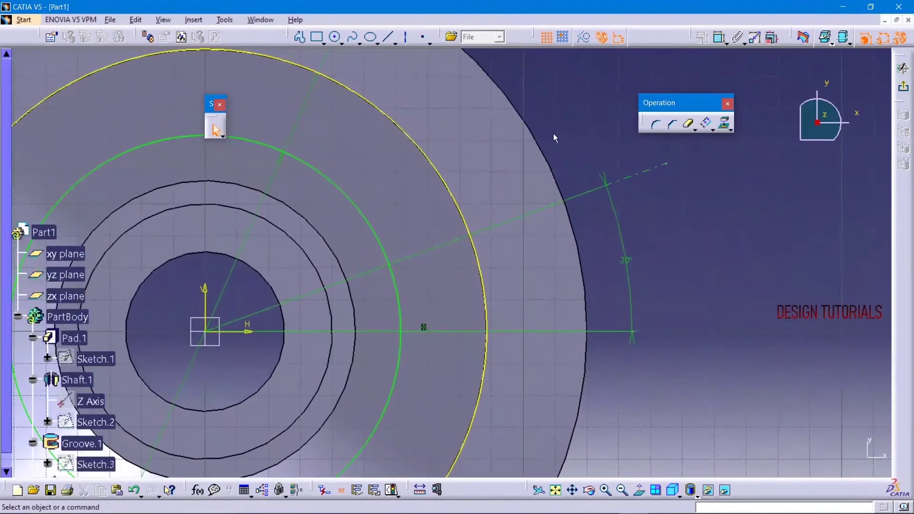
pyautogui.click(388, 37)
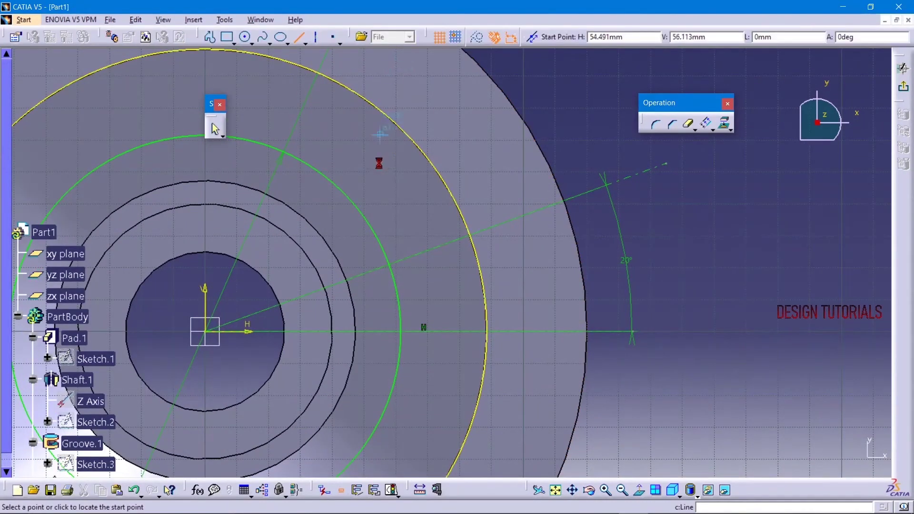
pyautogui.click(382, 235)
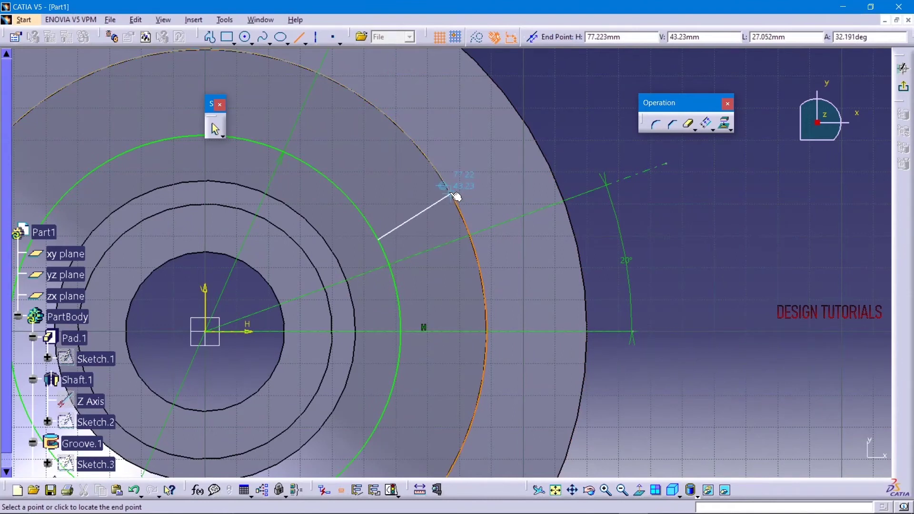
# Step: Finish the first radial line and draw a second one between the two circles
pyautogui.click(451, 193)
pyautogui.click(549, 112)
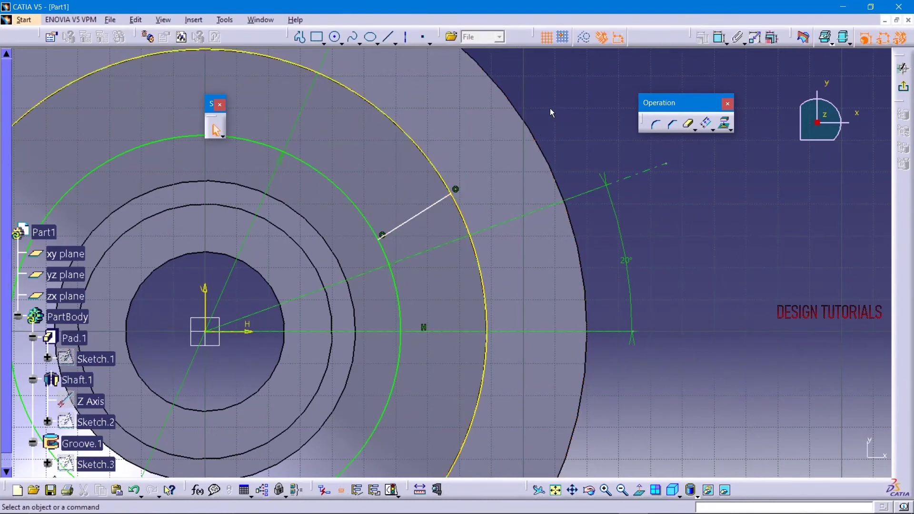
pyautogui.click(388, 37)
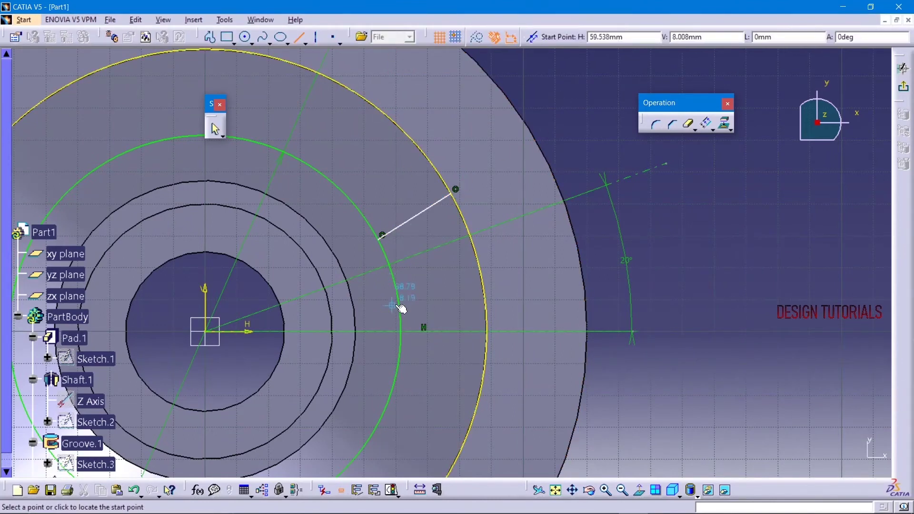
pyautogui.click(395, 285)
pyautogui.click(480, 268)
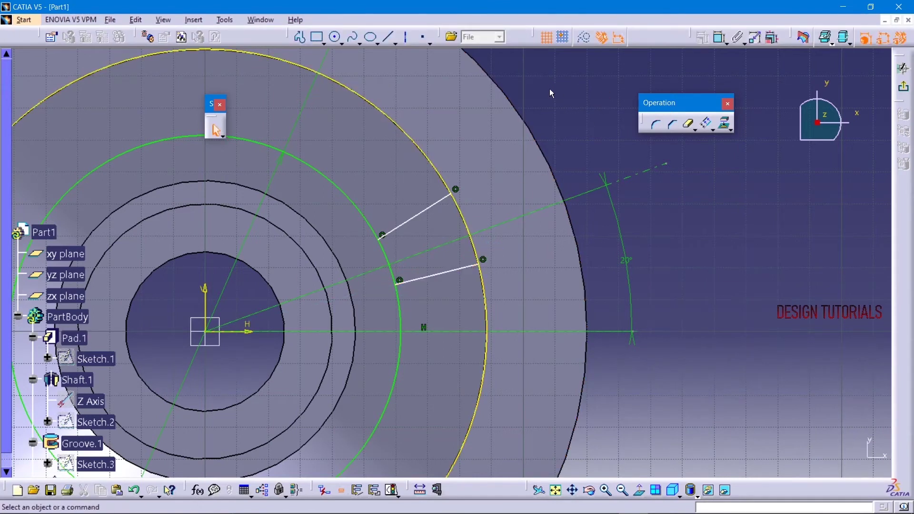
# Step: Quick Trim the construction line extensions and the excess circle arcs
pyautogui.click(690, 125)
pyautogui.click(643, 188)
pyautogui.click(614, 332)
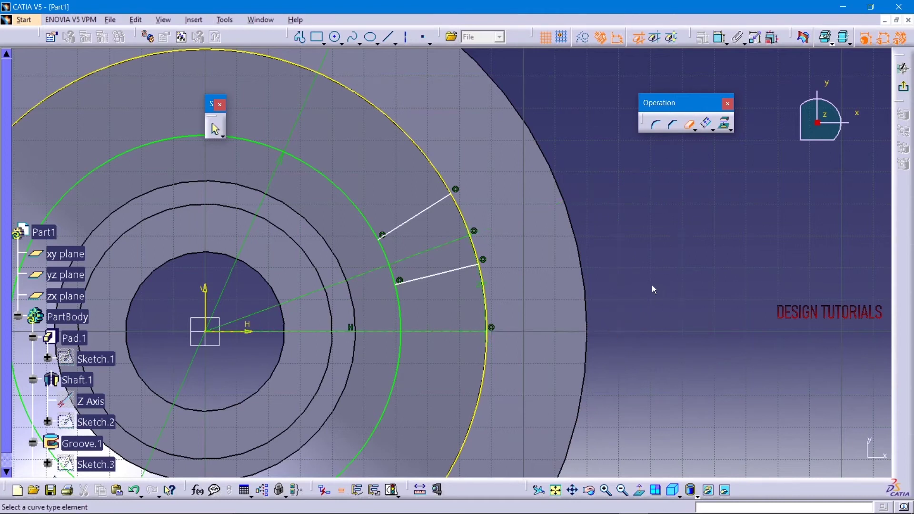
pyautogui.click(345, 196)
pyautogui.click(402, 311)
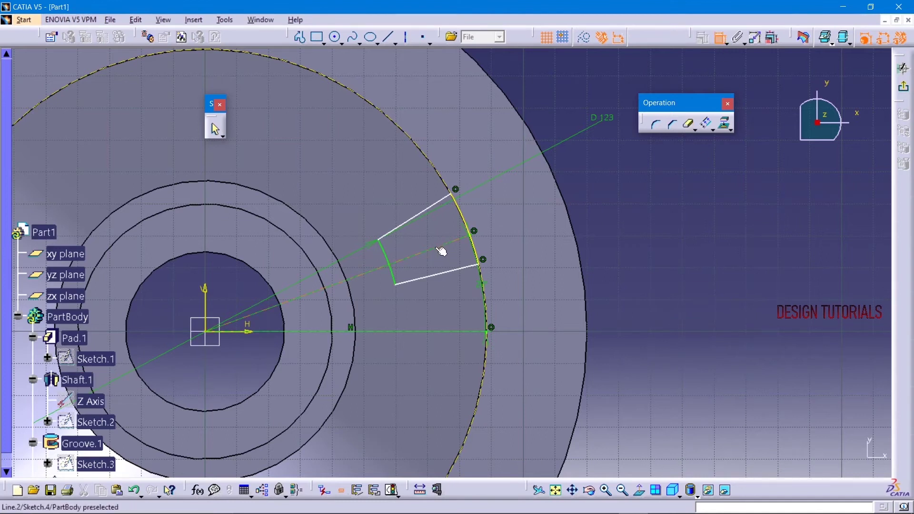
# Step: Add two 10 mm offset dimensions to the slot's edges
pyautogui.click(476, 239)
pyautogui.click(452, 194)
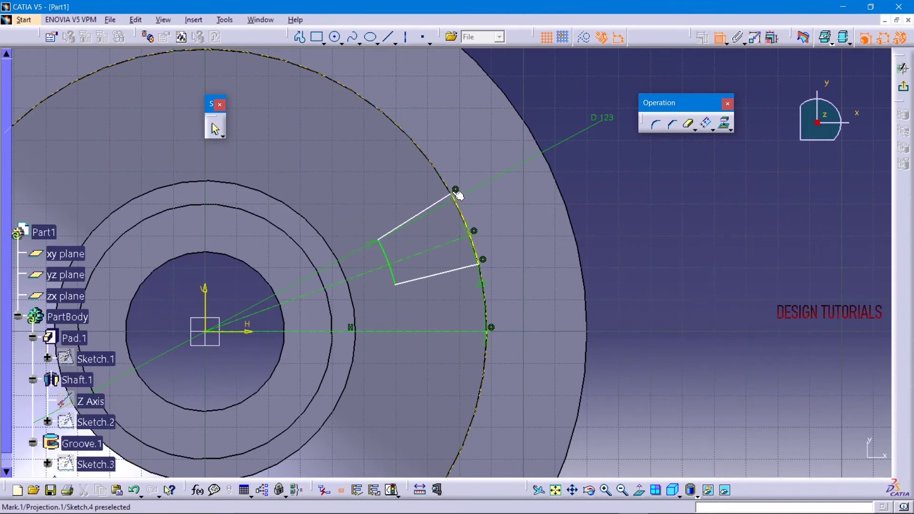
pyautogui.click(564, 167)
pyautogui.doubleClick(559, 163)
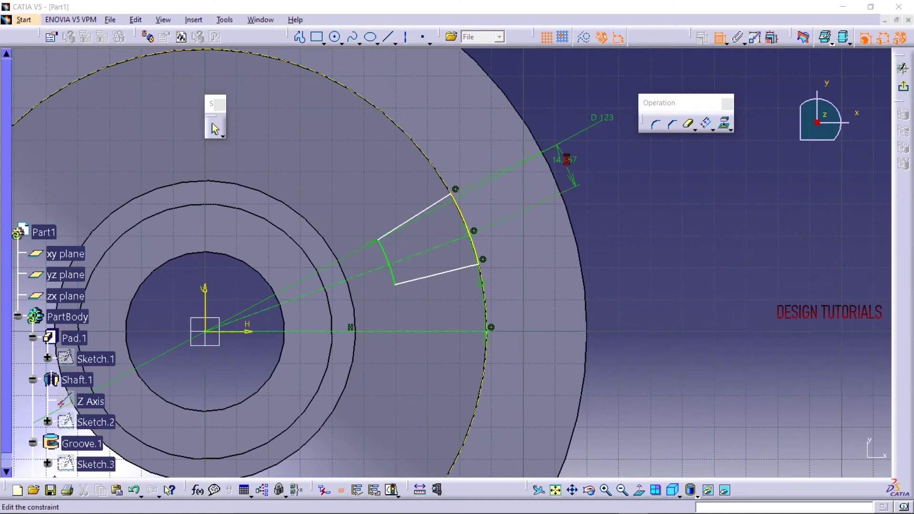
pyautogui.write('10')
pyautogui.press('Return')
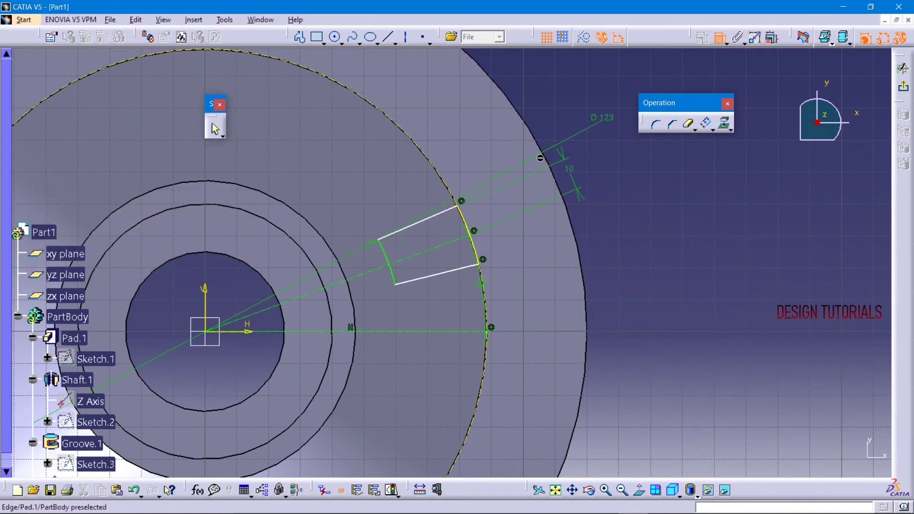
pyautogui.click(484, 269)
pyautogui.click(479, 241)
pyautogui.click(602, 211)
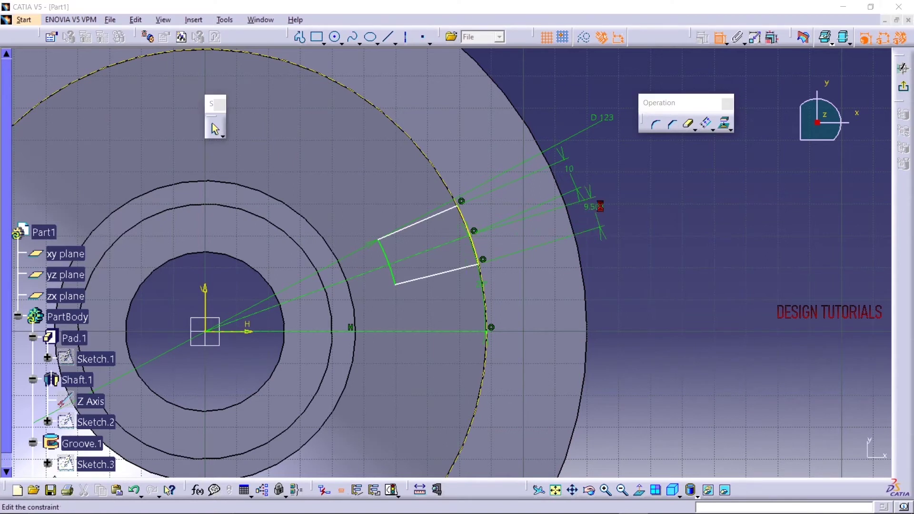
pyautogui.doubleClick(594, 208)
pyautogui.write('10mm')
pyautogui.press('Return')
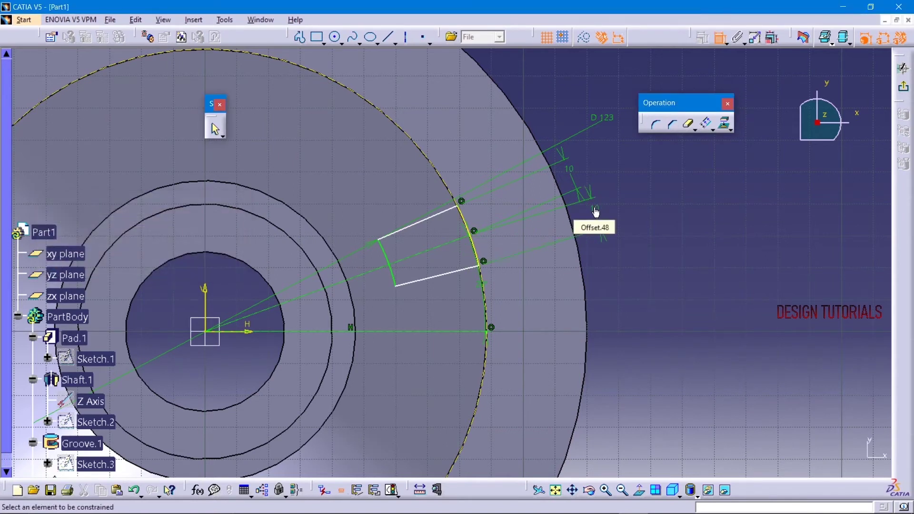
# Step: Constrain the slot's top and bottom edges to the centre line at 7° angles
pyautogui.click(422, 258)
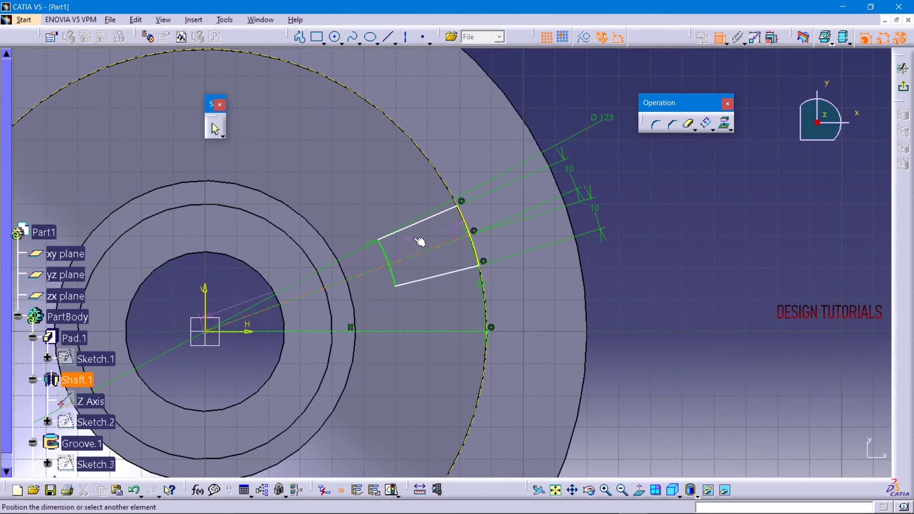
pyautogui.click(420, 234)
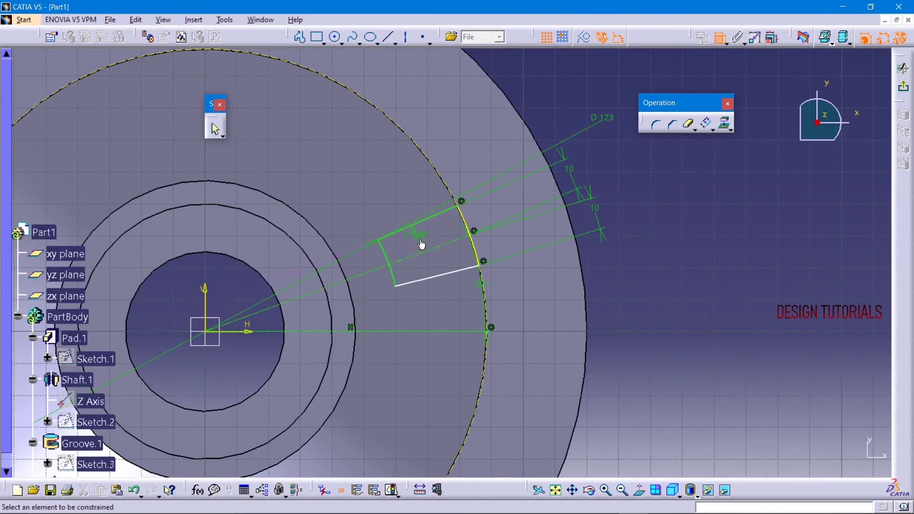
pyautogui.doubleClick(423, 239)
pyautogui.press('Return')
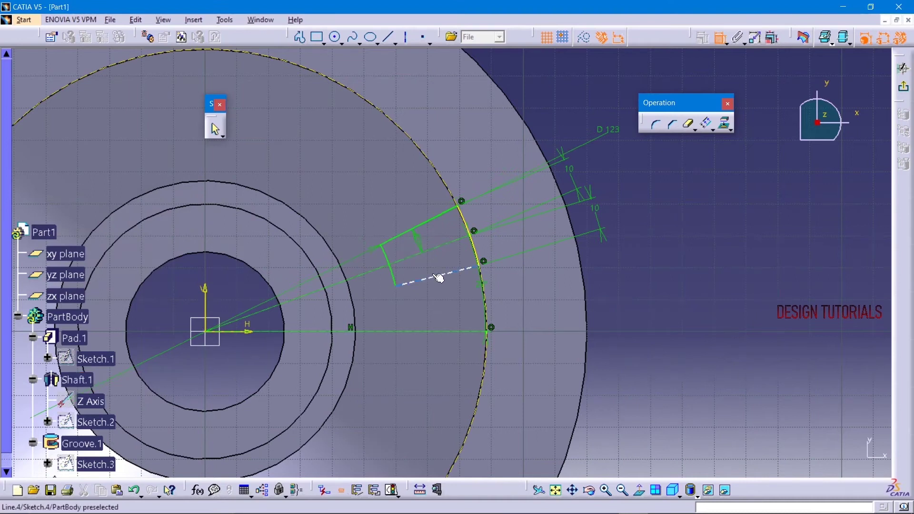
pyautogui.click(432, 274)
pyautogui.click(433, 255)
pyautogui.doubleClick(435, 261)
pyautogui.write('7')
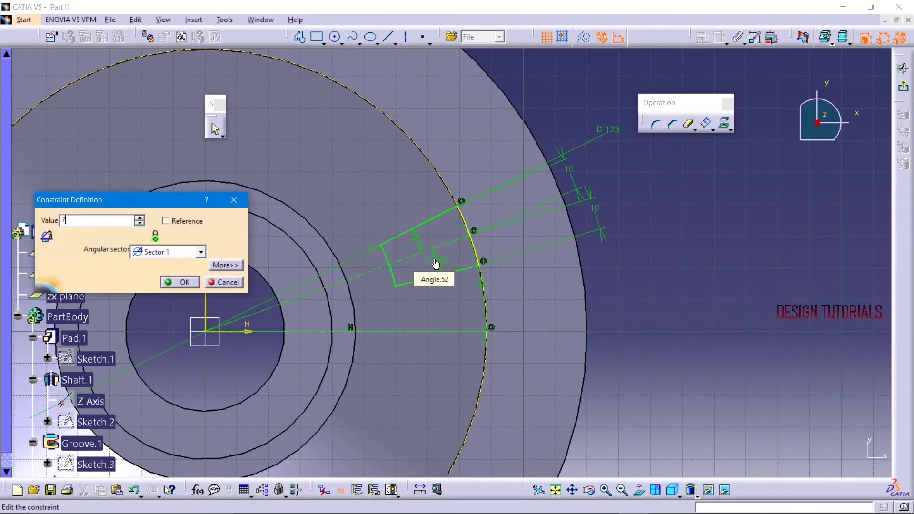
pyautogui.press('Return')
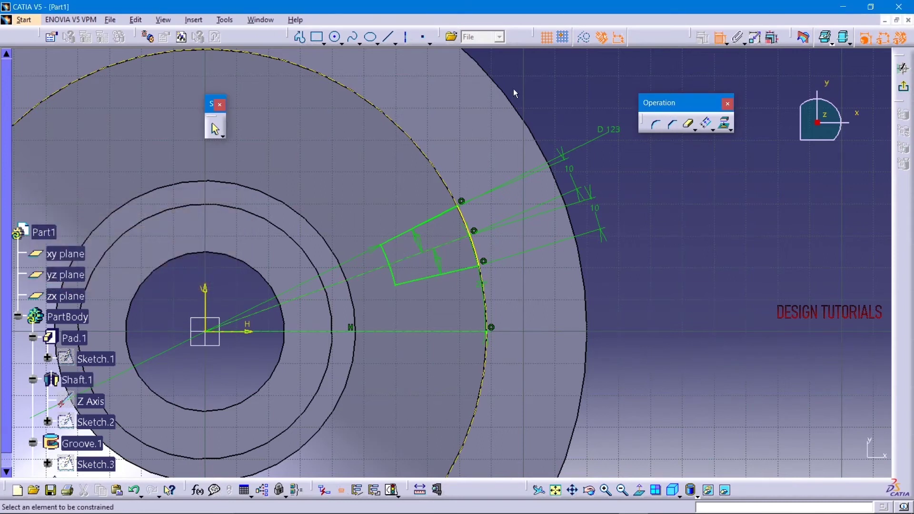
pyautogui.click(213, 123)
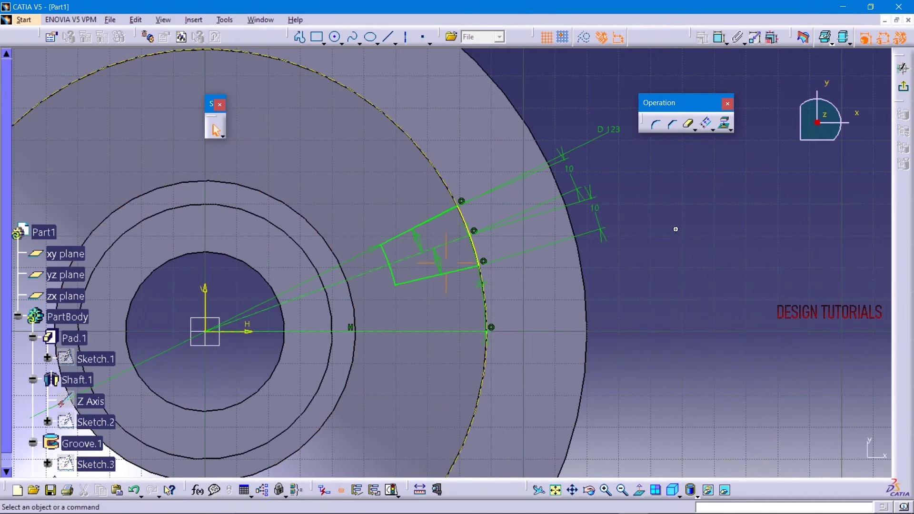
# Step: Exit the sketch and pocket Sketch.4 78 mm deep as Pocket.1
pyautogui.moveTo(676, 229); pyautogui.dragTo(696, 300, button='middle')
pyautogui.click(902, 88)
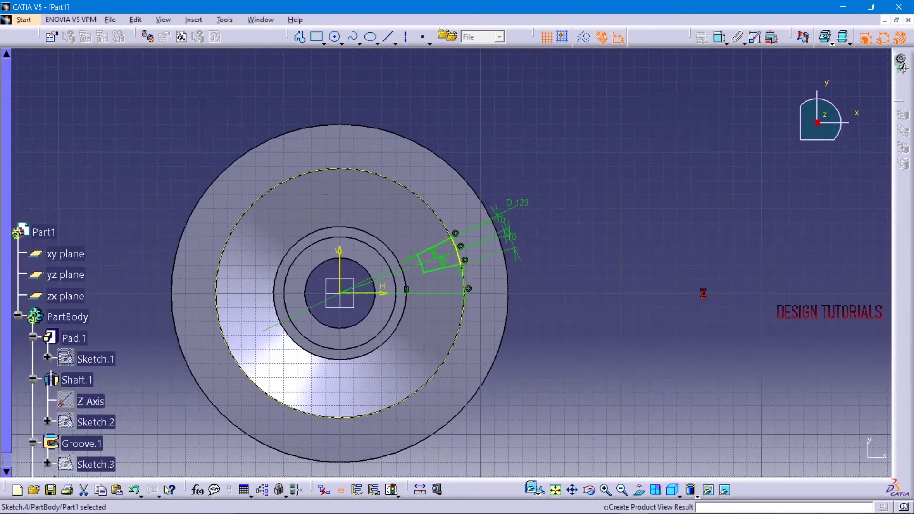
pyautogui.moveTo(693, 280)
pyautogui.mouseDown(button='middle')
pyautogui.moveTo(510, 261)
pyautogui.moveTo(455, 202)
pyautogui.moveTo(447, 175)
pyautogui.mouseUp(button='middle')
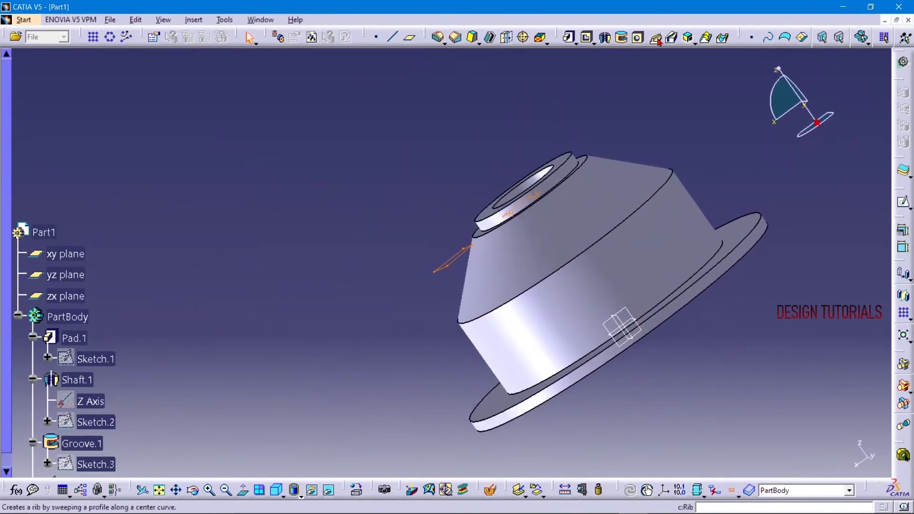
pyautogui.click(586, 37)
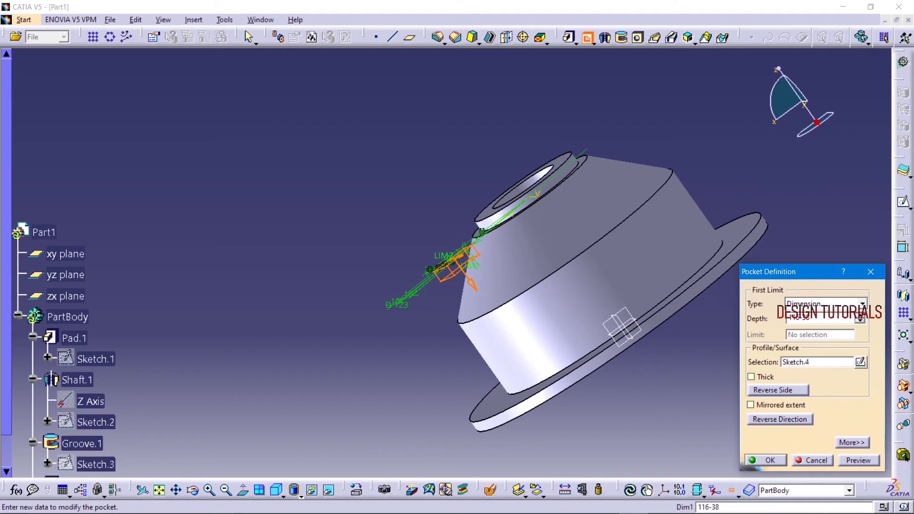
pyautogui.click(654, 129)
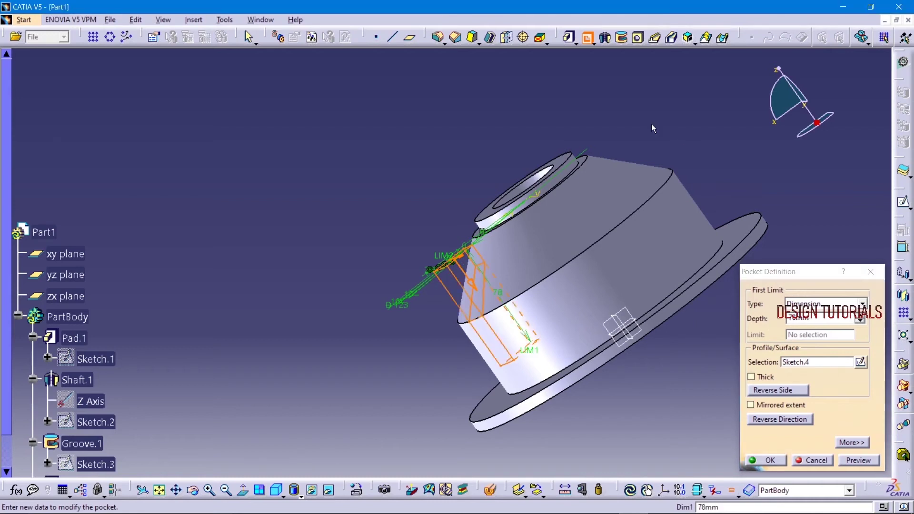
pyautogui.click(850, 461)
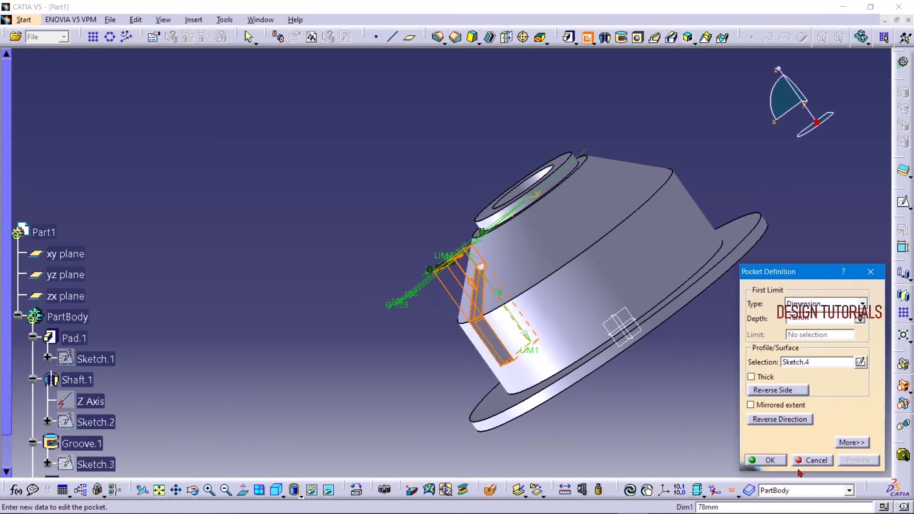
pyautogui.click(775, 460)
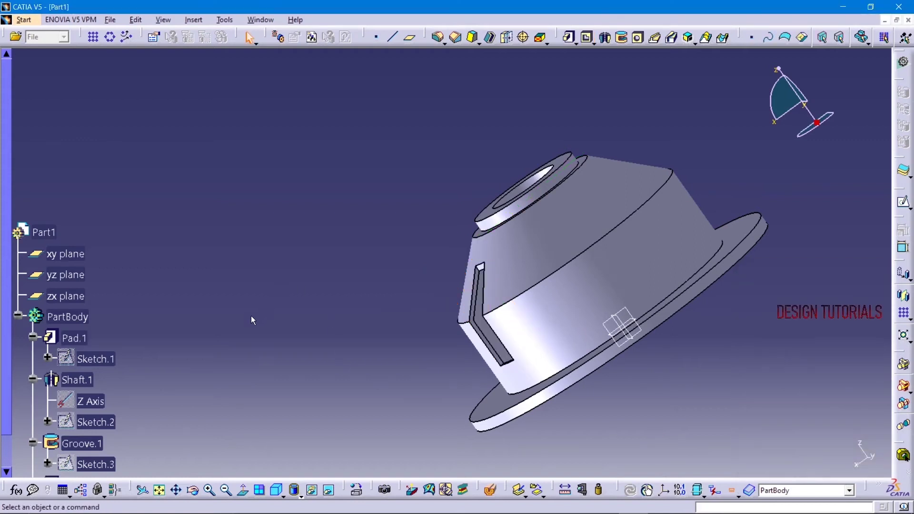
# Step: Apply a 6 mm edge fillet to the cone's tangent edge, then select Pocket.1
pyautogui.click(438, 38)
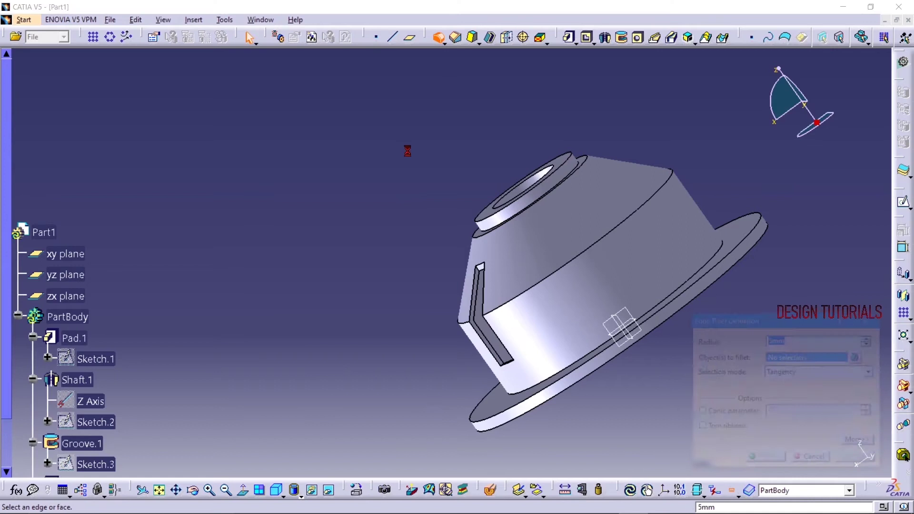
pyautogui.click(524, 304)
pyautogui.click(770, 460)
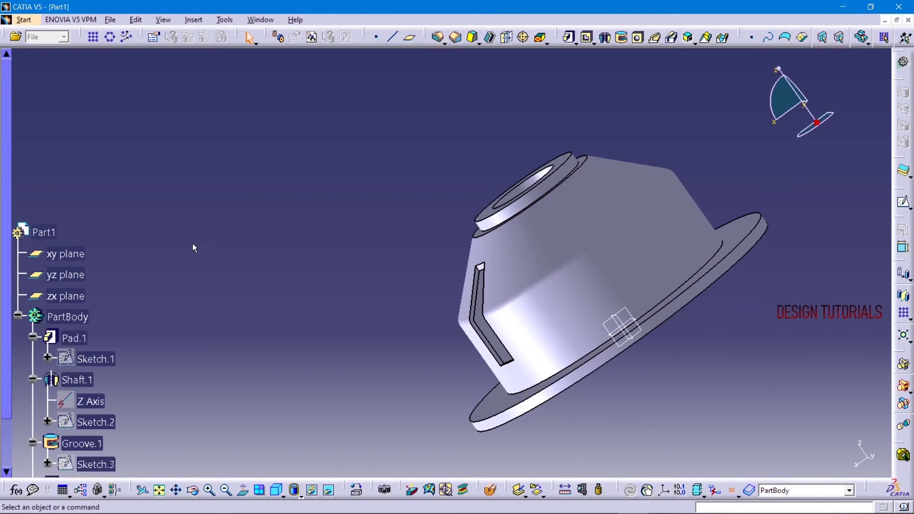
pyautogui.click(70, 356)
pyautogui.click(193, 19)
pyautogui.moveTo(235, 236)
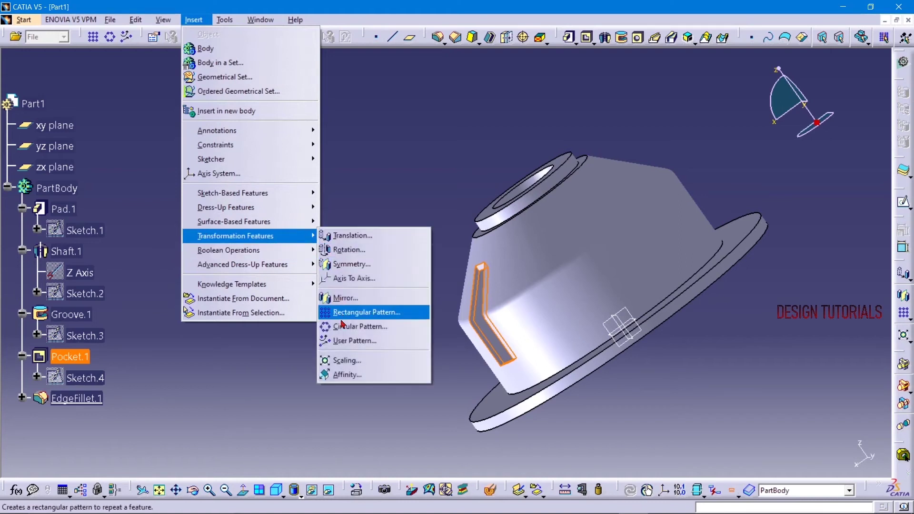
# Step: Set up a circular pattern of Pocket.1 with 18 instances at 20° spacing
pyautogui.click(341, 326)
pyautogui.moveTo(317, 249); pyautogui.dragTo(611, 266, button='middle')
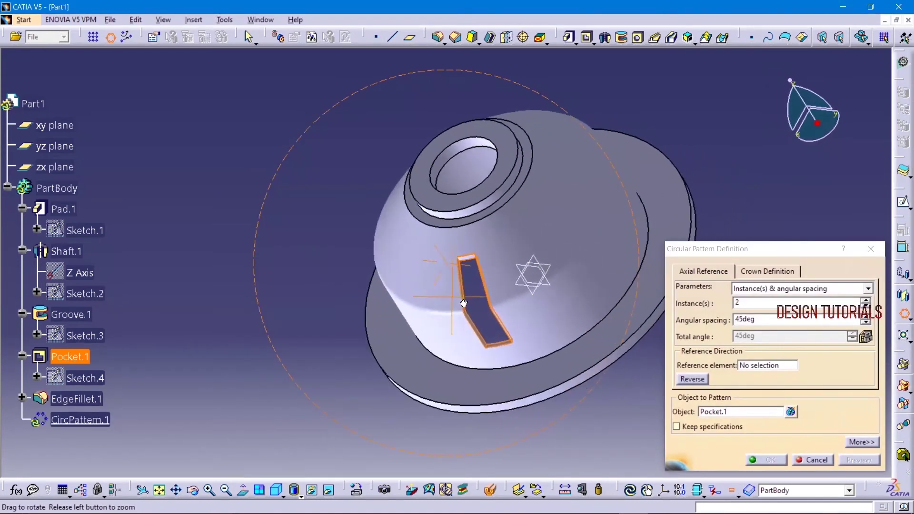
pyautogui.click(747, 303)
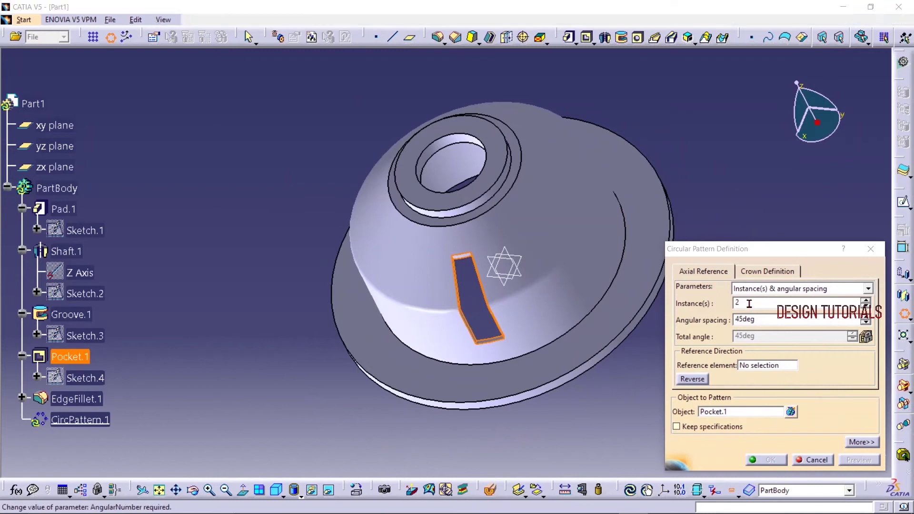
pyautogui.click(747, 319)
pyautogui.write('360/2')
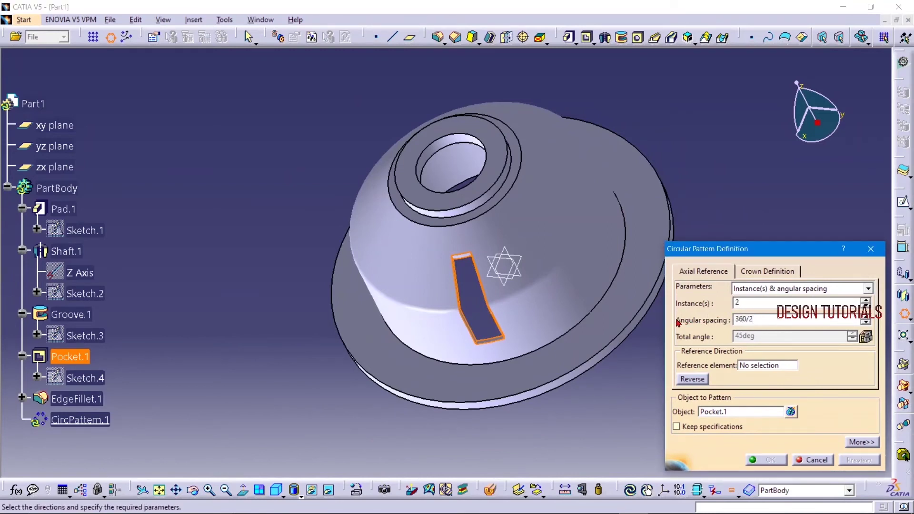
pyautogui.click(713, 203)
pyautogui.click(730, 249)
pyautogui.click(737, 303)
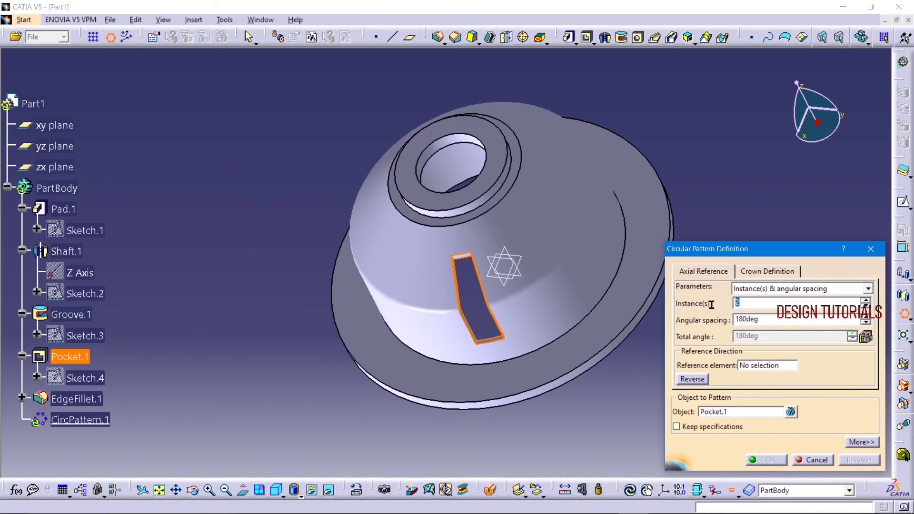
pyautogui.write('18')
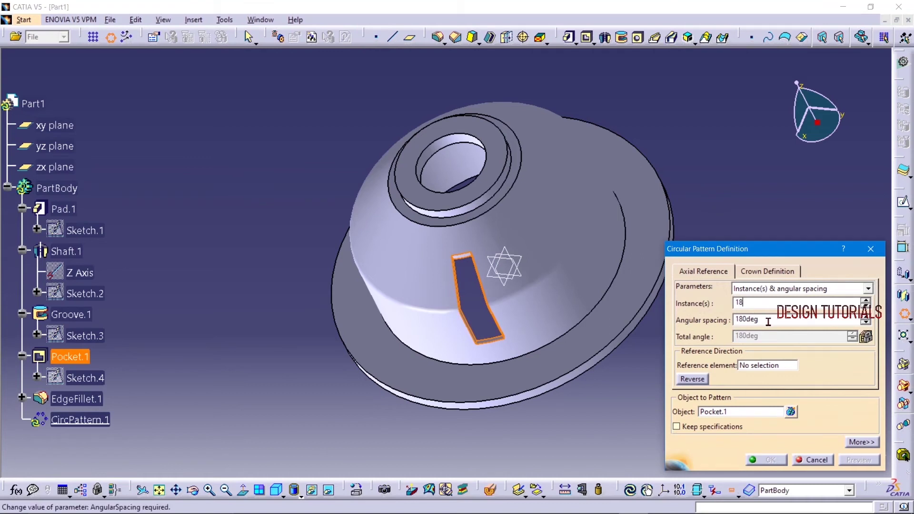
pyautogui.click(748, 320)
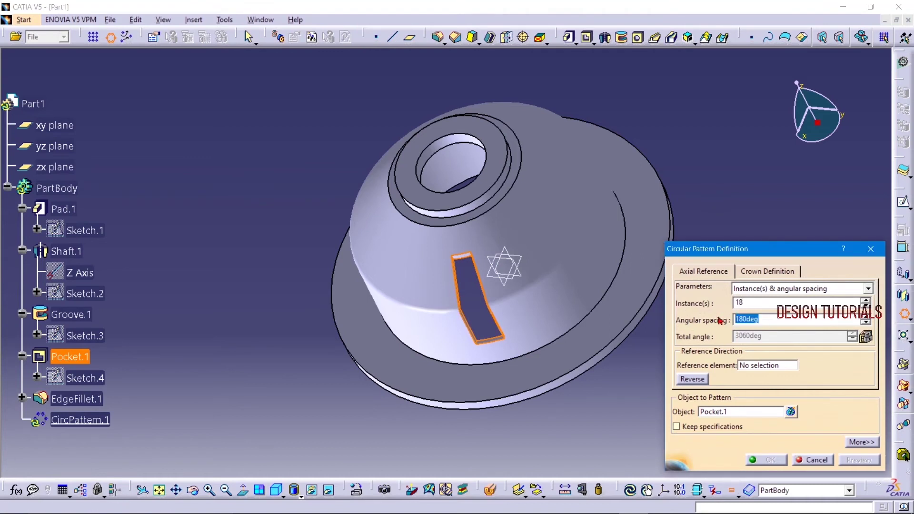
pyautogui.write('20')
pyautogui.click(673, 231)
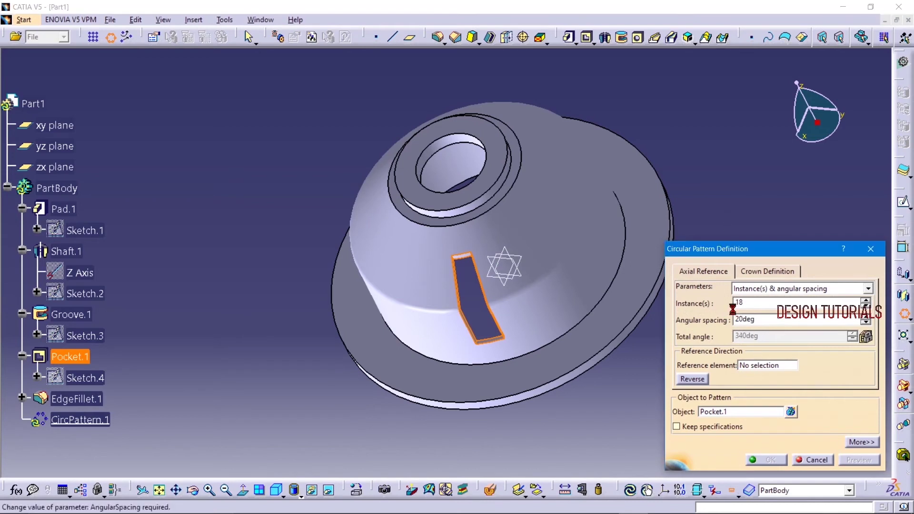
# Step: Use Pad.1's flat face as reference element, then preview and confirm the pattern
pyautogui.click(766, 365)
pyautogui.click(633, 302)
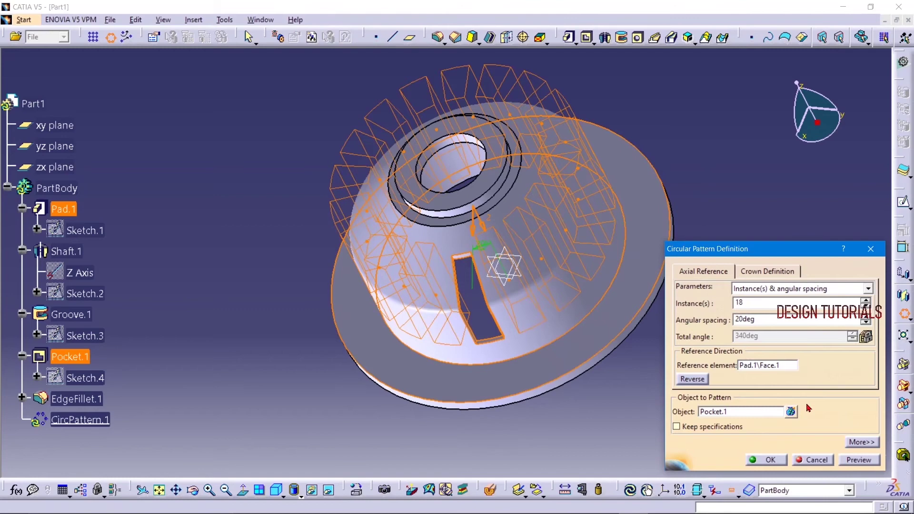
pyautogui.click(851, 464)
pyautogui.moveTo(768, 161)
pyautogui.mouseDown(button='middle')
pyautogui.moveTo(534, 257)
pyautogui.moveTo(680, 114)
pyautogui.mouseUp(button='middle')
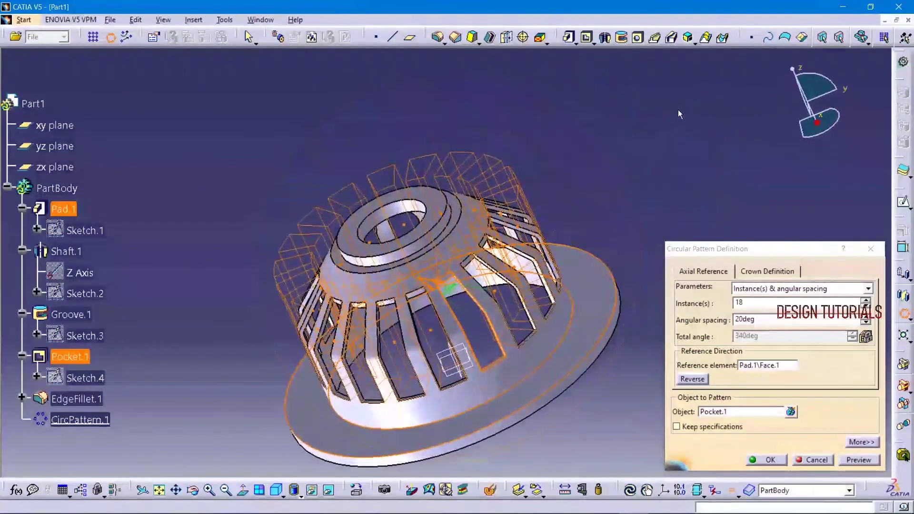
pyautogui.click(752, 460)
pyautogui.moveTo(702, 250)
pyautogui.mouseDown(button='middle')
pyautogui.moveTo(642, 294)
pyautogui.moveTo(627, 344)
pyautogui.moveTo(624, 306)
pyautogui.mouseUp(button='middle')
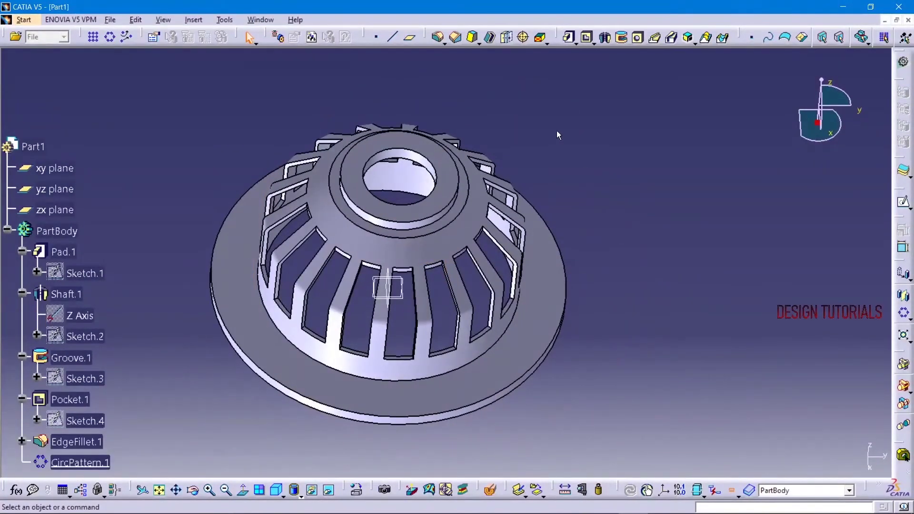
# Step: Chamfer the bore's top edge by 4 mm
pyautogui.click(455, 38)
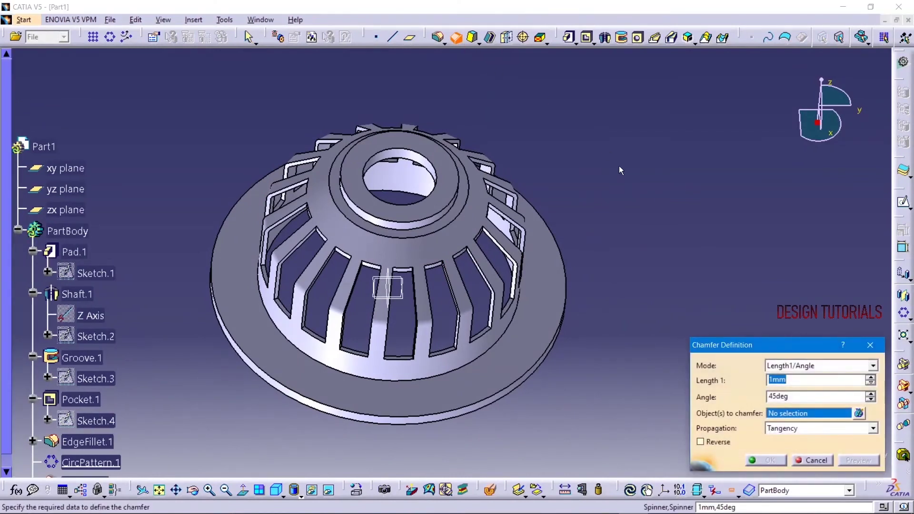
pyautogui.write('4')
pyautogui.click(412, 150)
pyautogui.click(765, 459)
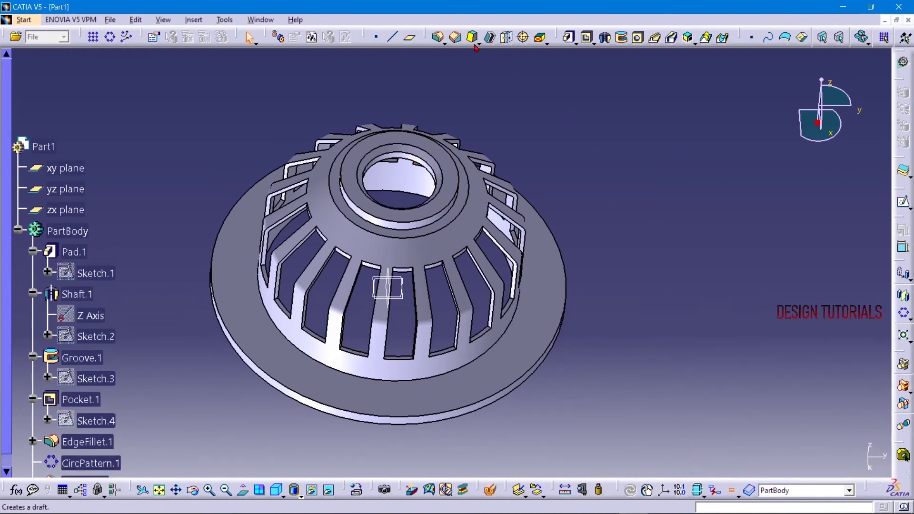
# Step: Add a 4 mm edge fillet on the circular edge around the top ring
pyautogui.click(438, 37)
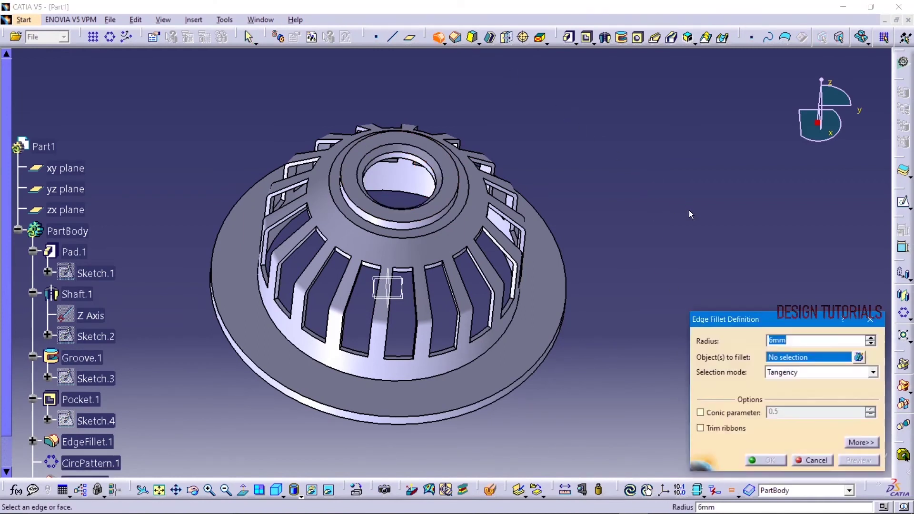
pyautogui.write('4')
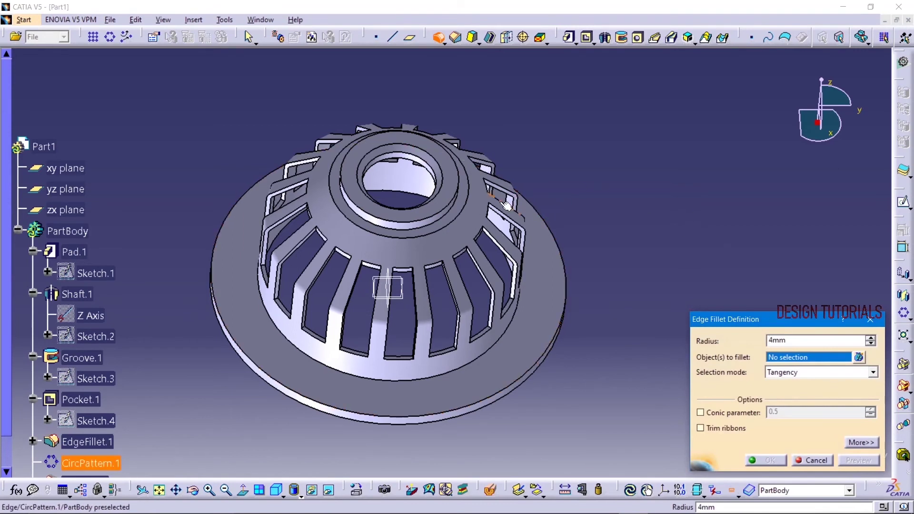
pyautogui.click(472, 199)
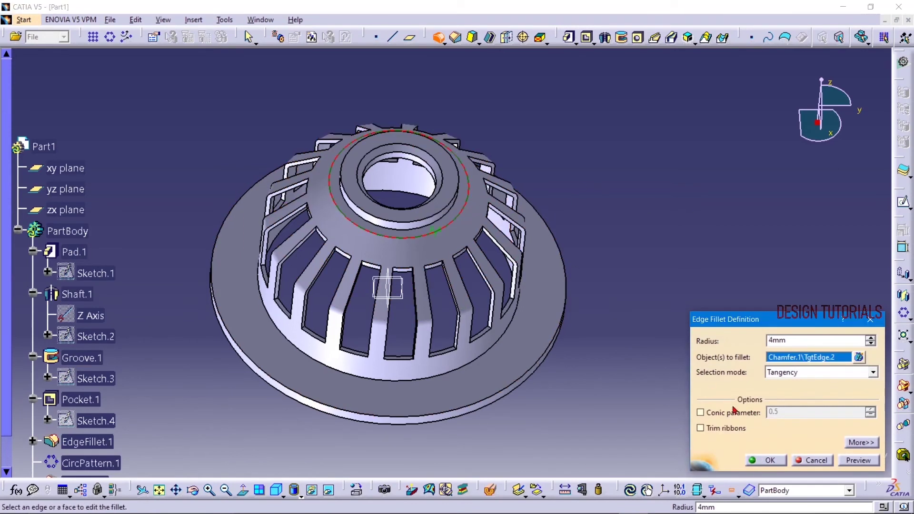
pyautogui.click(770, 460)
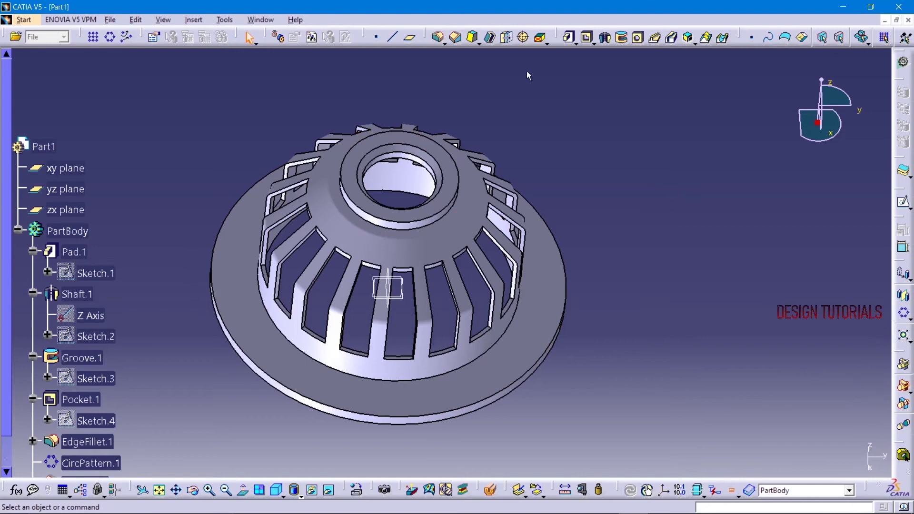
# Step: Round the top ring's two circular edges with a 2 mm edge fillet
pyautogui.click(438, 37)
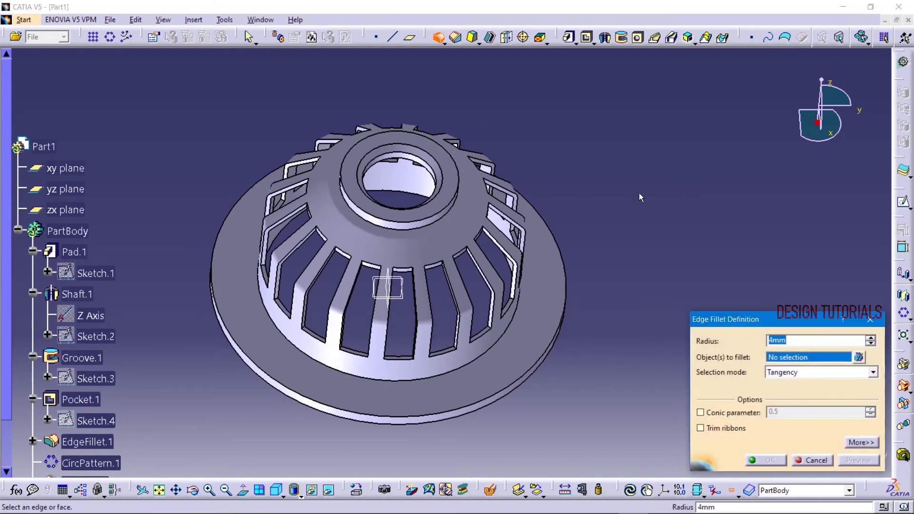
pyautogui.click(457, 208)
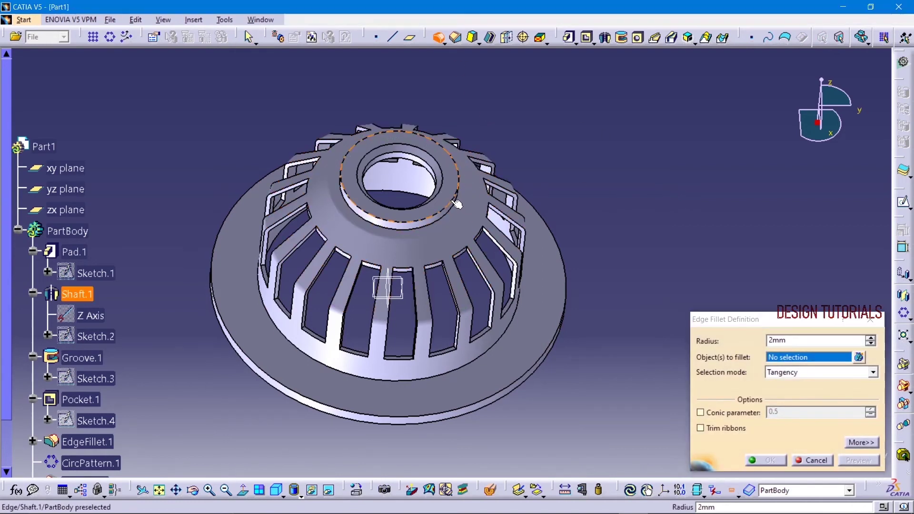
pyautogui.moveTo(454, 207); pyautogui.dragTo(421, 114, button='middle')
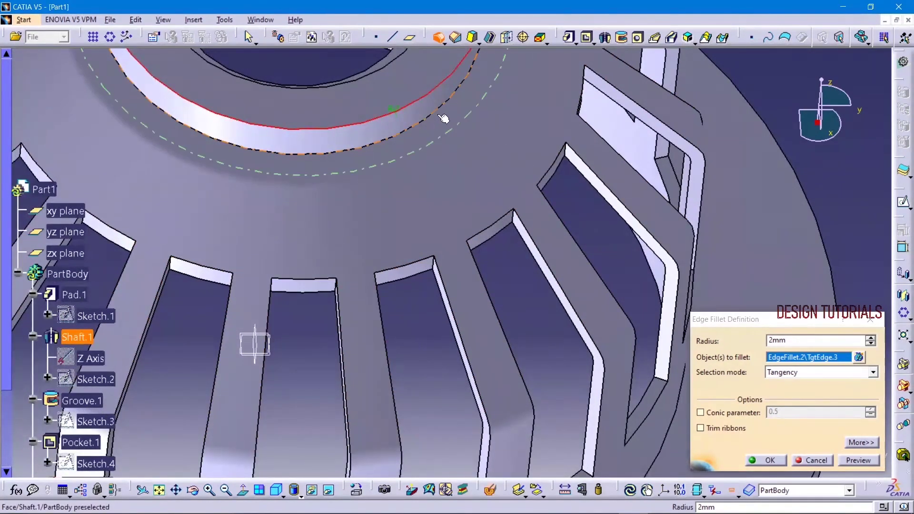
pyautogui.click(766, 460)
pyautogui.moveTo(820, 181); pyautogui.dragTo(724, 302, button='middle')
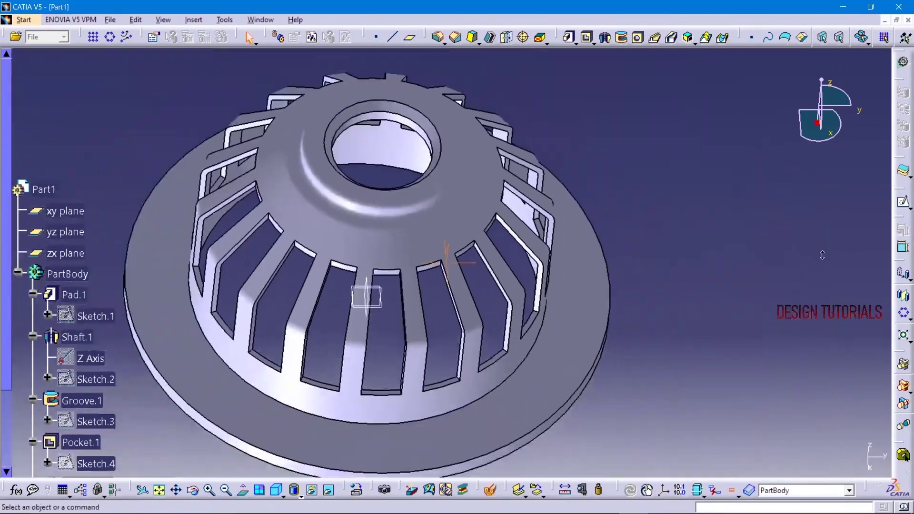
pyautogui.moveTo(643, 241)
pyautogui.mouseDown(button='middle')
pyautogui.moveTo(421, 195)
pyautogui.moveTo(600, 187)
pyautogui.moveTo(687, 246)
pyautogui.moveTo(547, 241)
pyautogui.mouseUp(button='middle')
# Step: Sketch on the flange face a circle centred on the origin, set as construction geometry
pyautogui.click(540, 186)
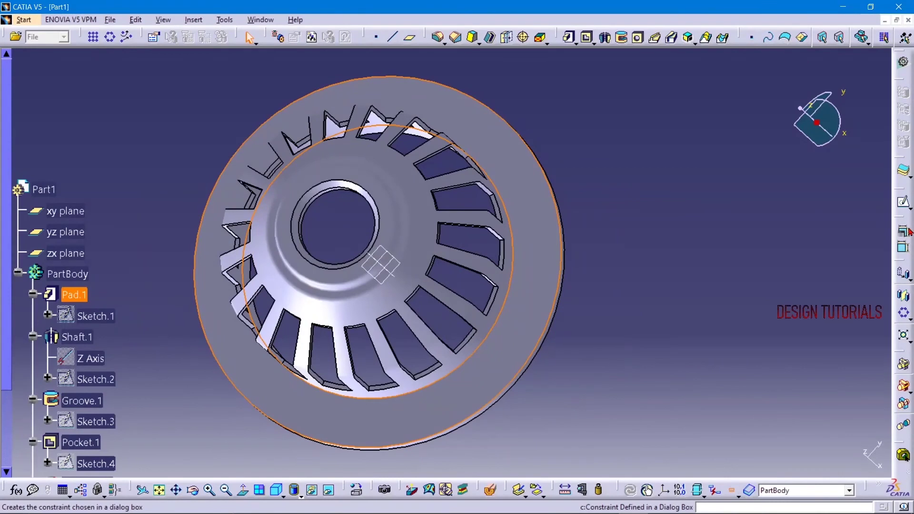
pyautogui.click(903, 202)
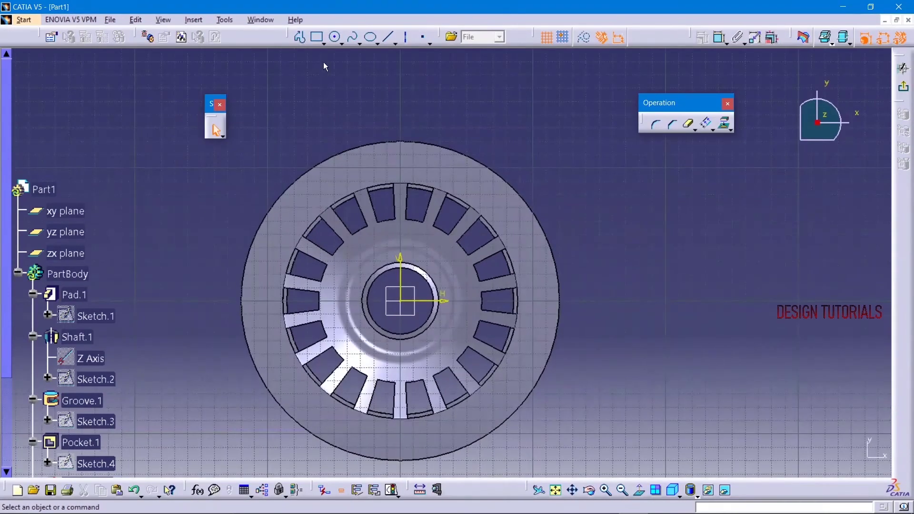
pyautogui.click(337, 38)
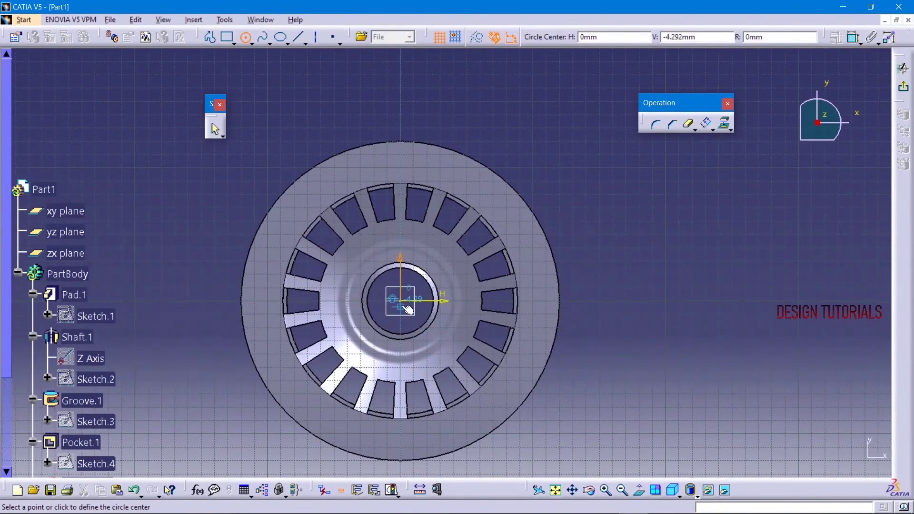
pyautogui.click(401, 302)
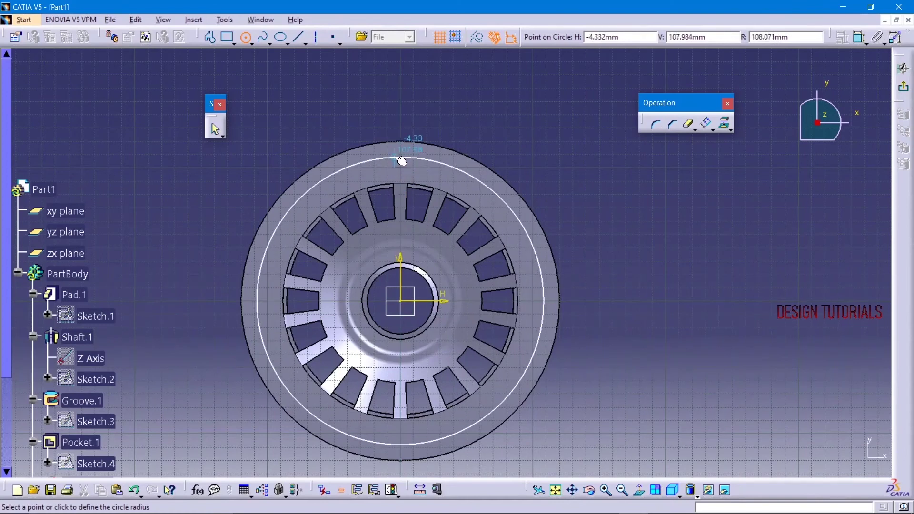
pyautogui.click(400, 157)
pyautogui.click(470, 178)
pyautogui.click(585, 39)
pyautogui.click(591, 54)
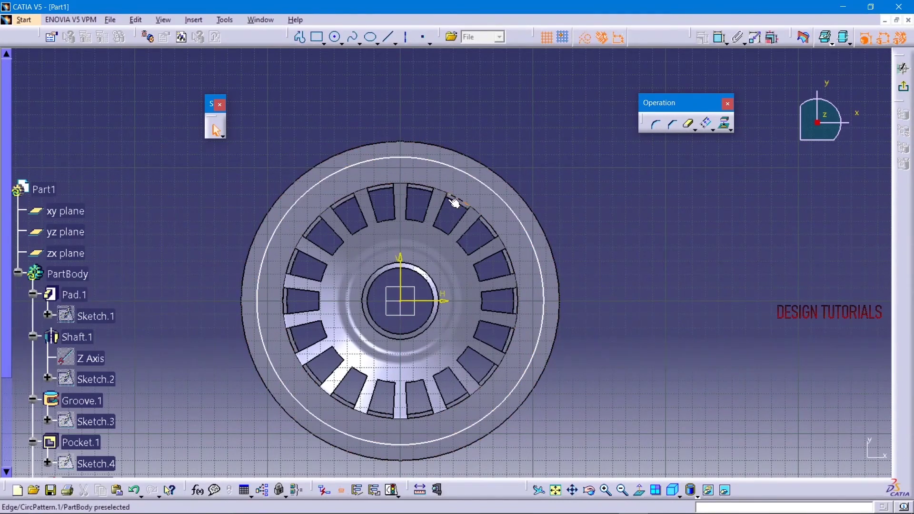
pyautogui.click(470, 178)
pyautogui.click(531, 113)
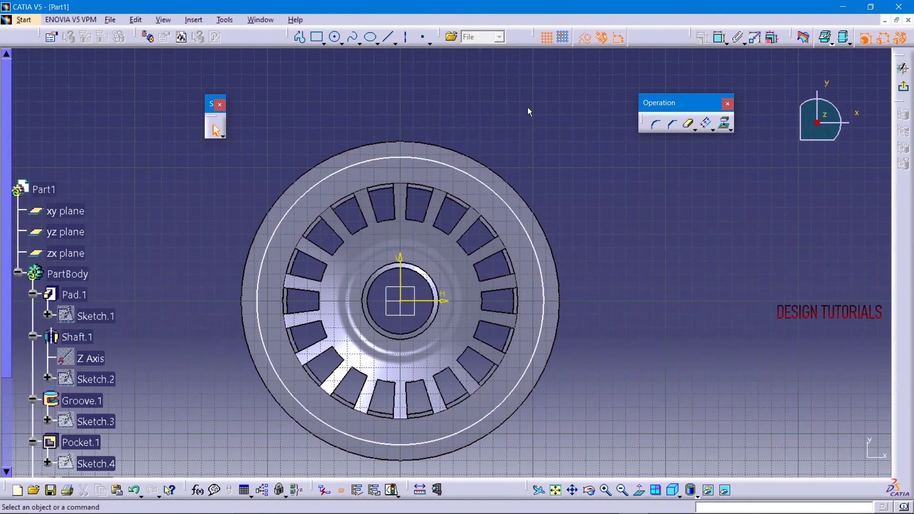
pyautogui.click(475, 180)
pyautogui.click(702, 37)
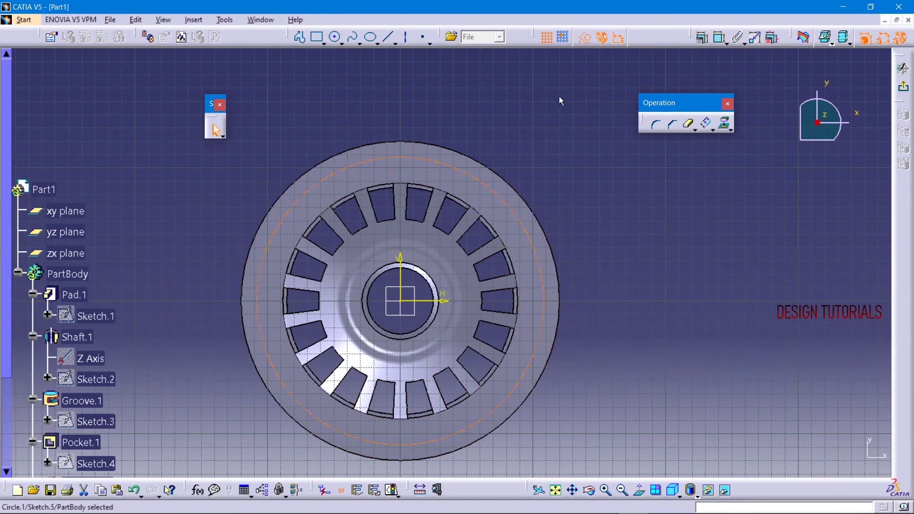
# Step: Draw a vertical line and an angled axis, both from the sketch origin
pyautogui.click(406, 38)
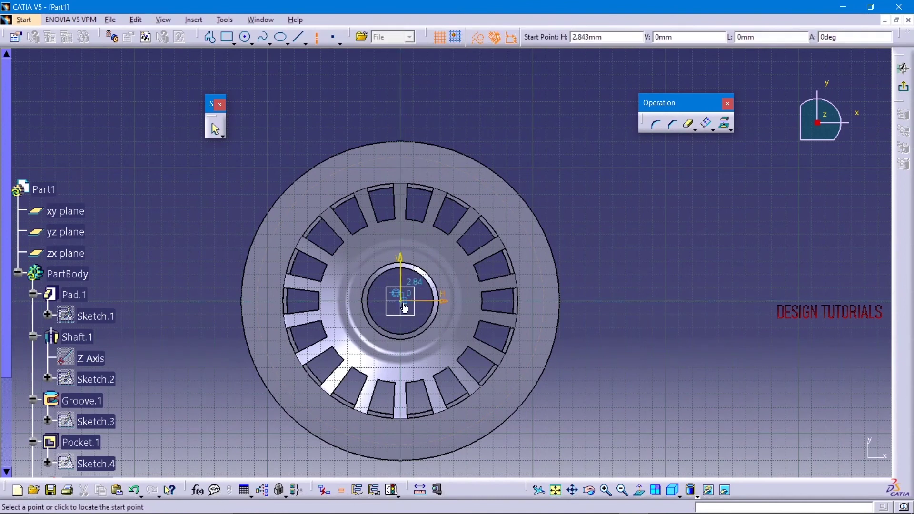
pyautogui.click(401, 307)
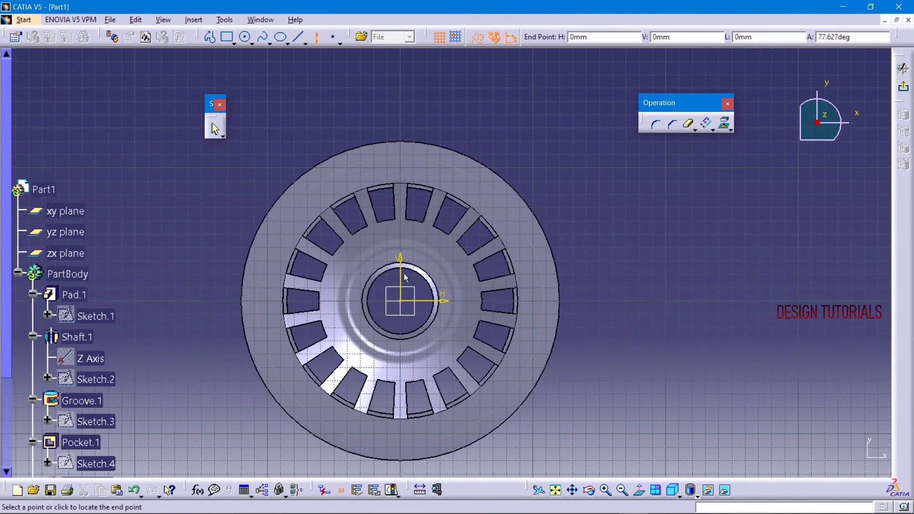
pyautogui.click(400, 111)
pyautogui.click(408, 41)
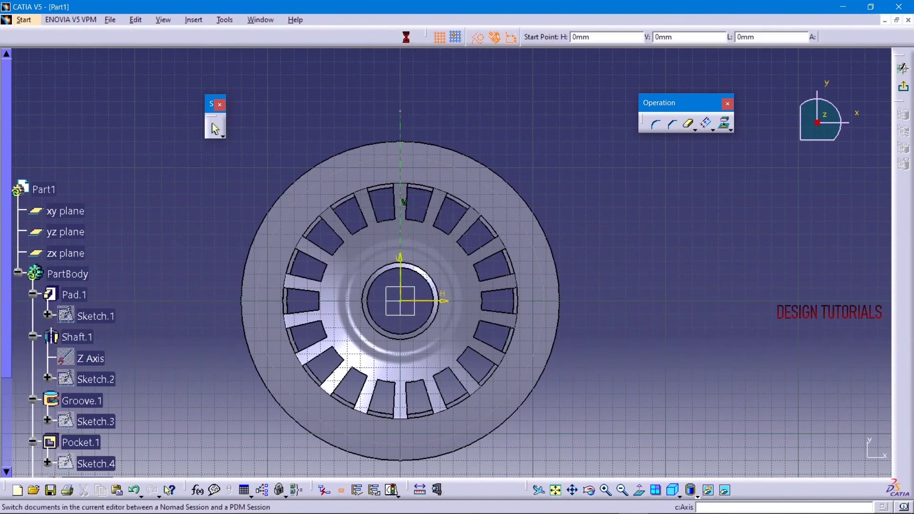
pyautogui.click(400, 302)
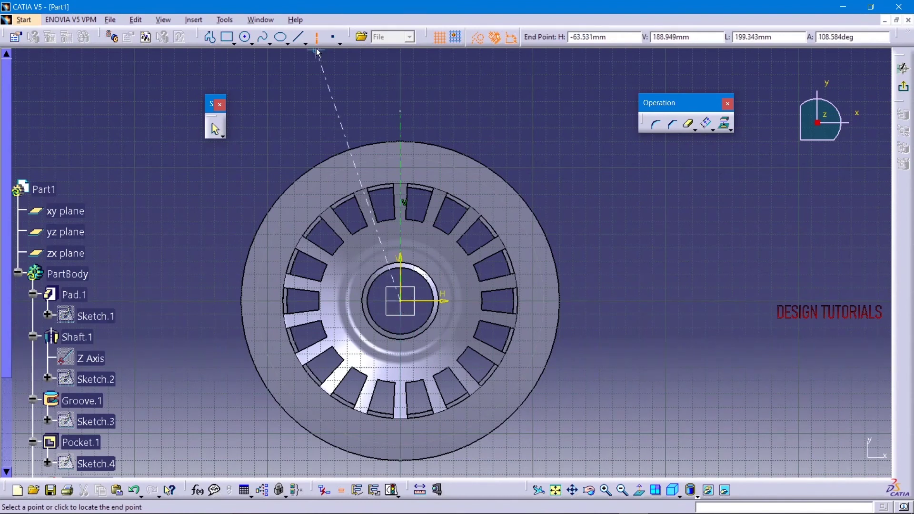
pyautogui.click(343, 113)
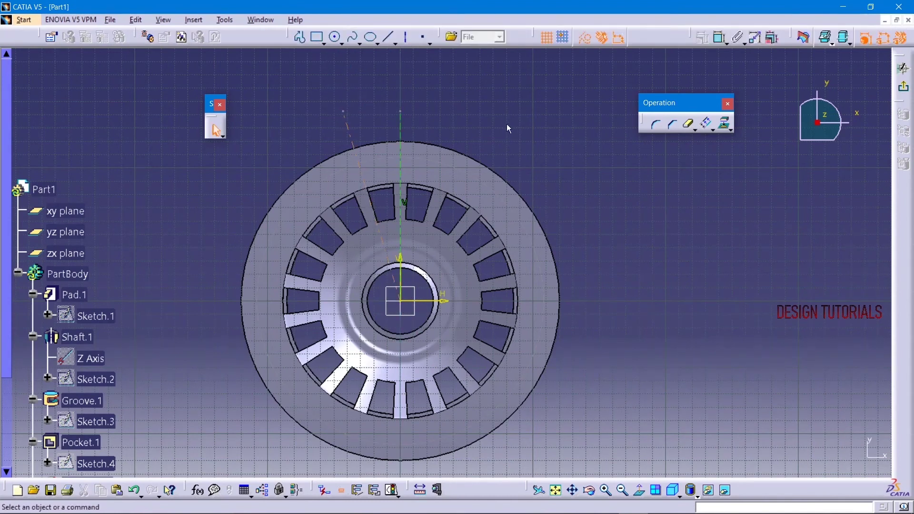
# Step: Constrain the axis at 20° from the vertical line
pyautogui.click(720, 39)
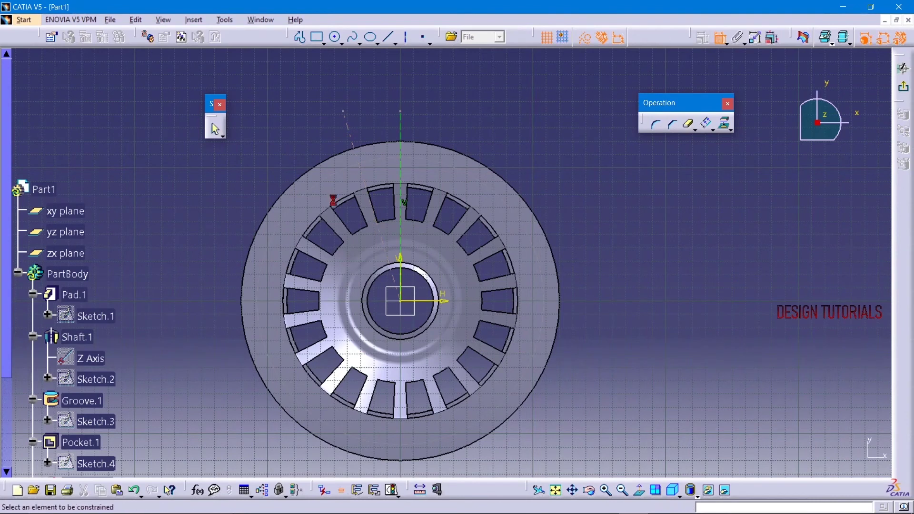
pyautogui.click(357, 151)
pyautogui.click(400, 139)
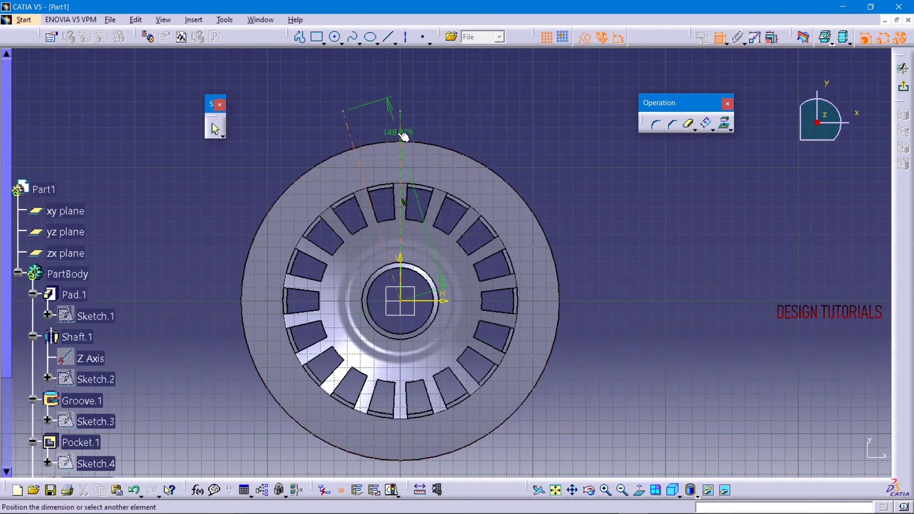
pyautogui.click(378, 125)
pyautogui.doubleClick(379, 126)
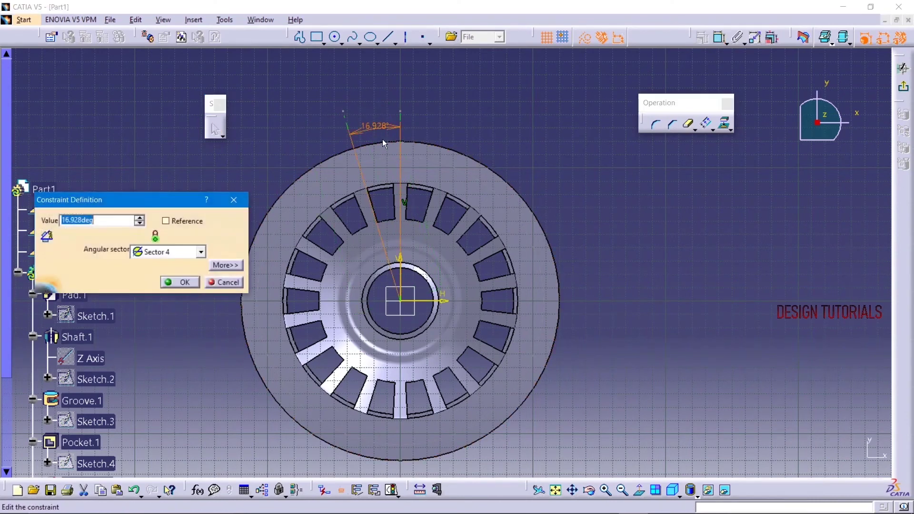
pyautogui.write('20')
pyautogui.press('Return')
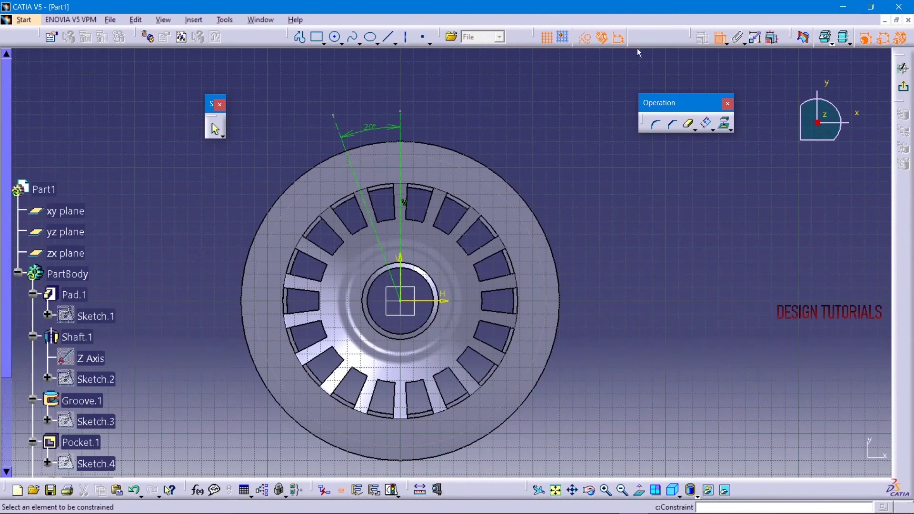
# Step: Constrain the construction circle to a 220 mm diameter
pyautogui.click(307, 194)
pyautogui.doubleClick(281, 115)
pyautogui.write('220')
pyautogui.press('Return')
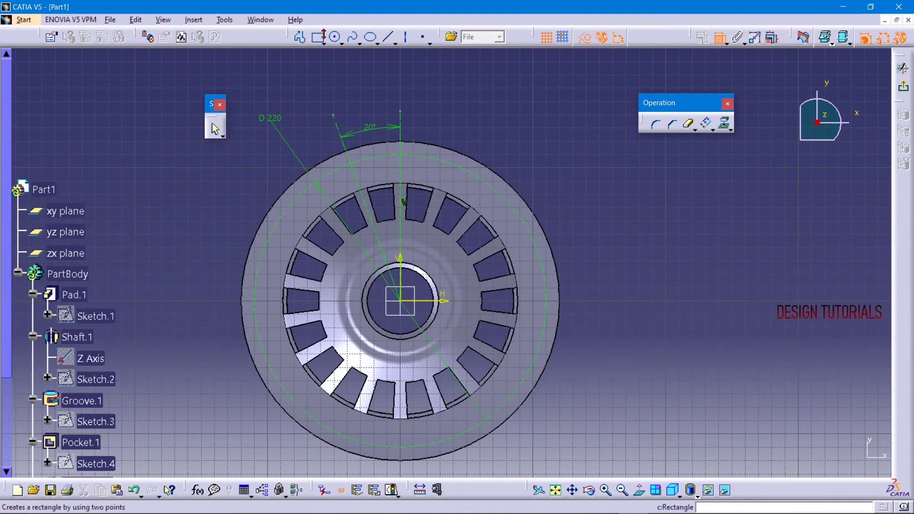
# Step: Draw a 12 mm diameter circle where the axis meets the construction circle, then exit the sketch
pyautogui.click(335, 37)
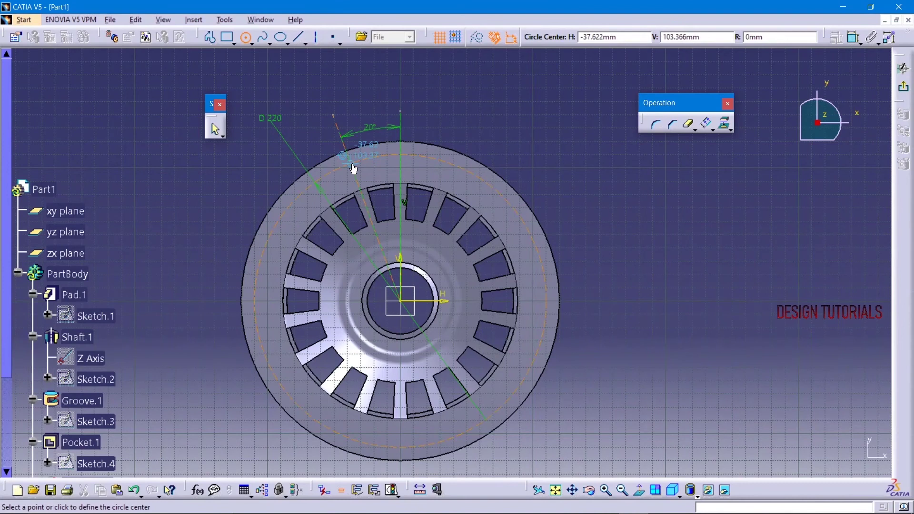
pyautogui.click(351, 165)
pyautogui.click(356, 156)
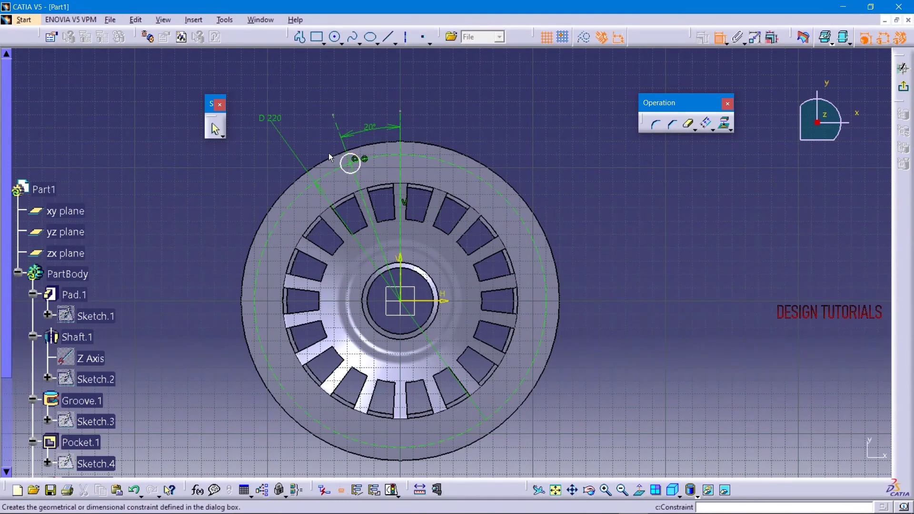
pyautogui.click(351, 156)
pyautogui.click(299, 117)
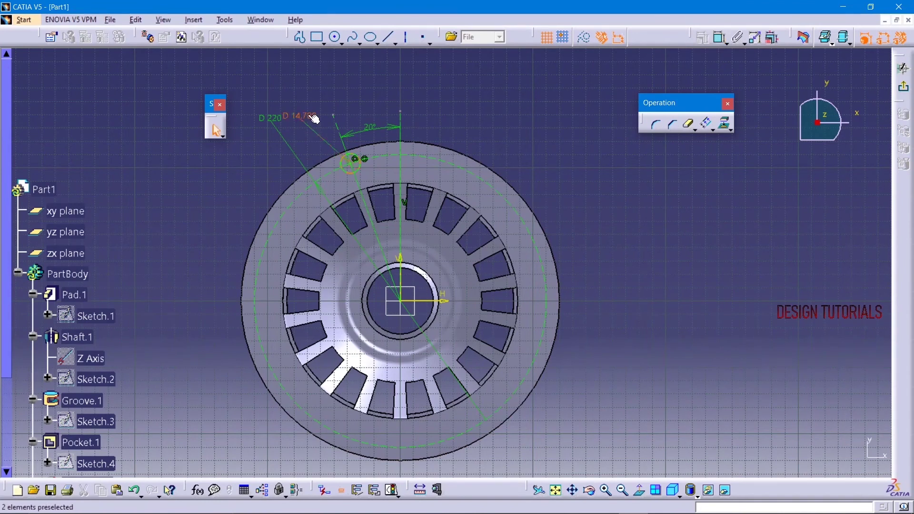
pyautogui.doubleClick(309, 117)
pyautogui.press('Return')
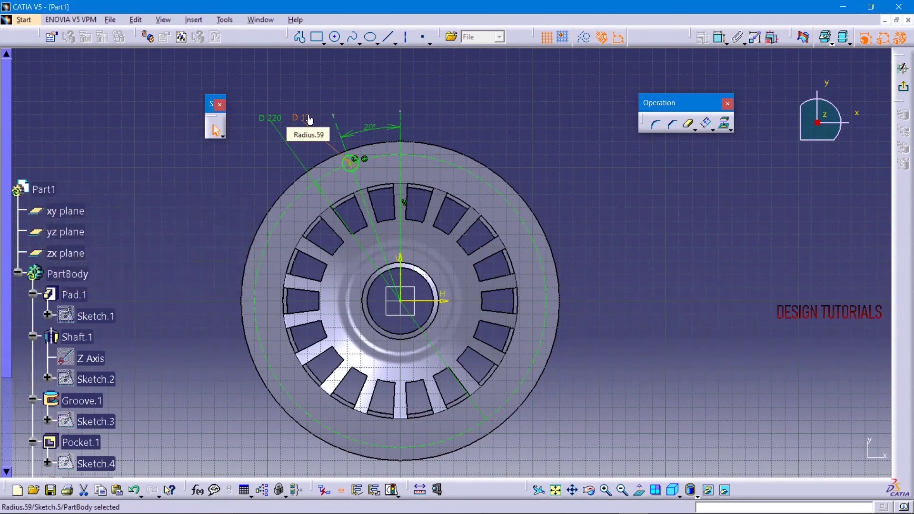
pyautogui.click(803, 38)
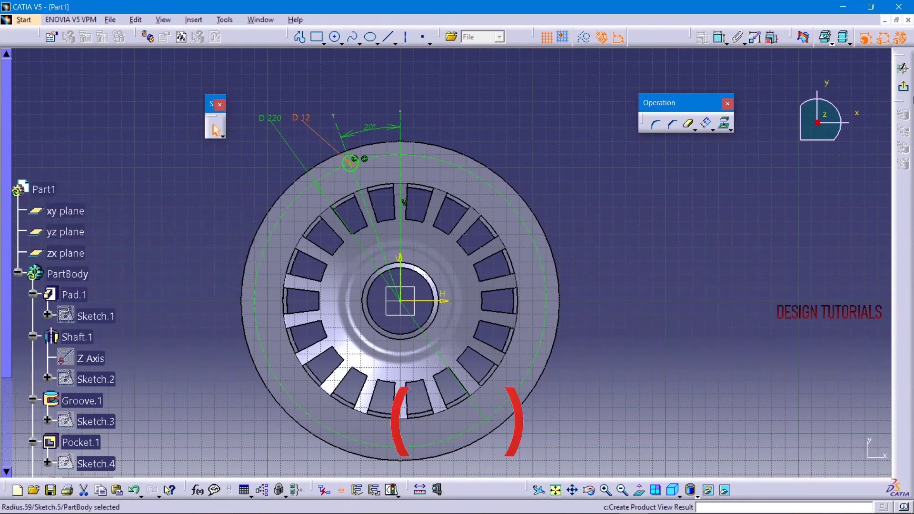
# Step: Pocket the 12 mm hole and circularly pattern it into 18 instances at 20° around the flange
pyautogui.click(590, 43)
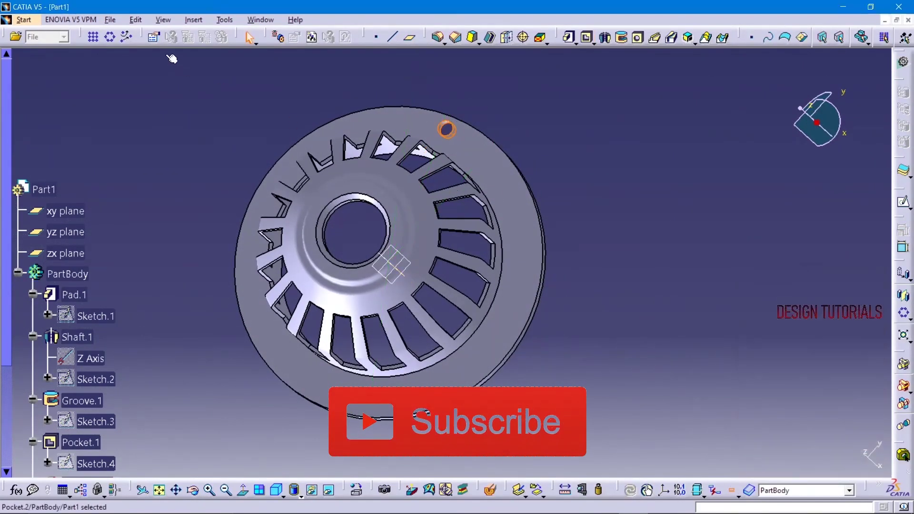
pyautogui.click(192, 19)
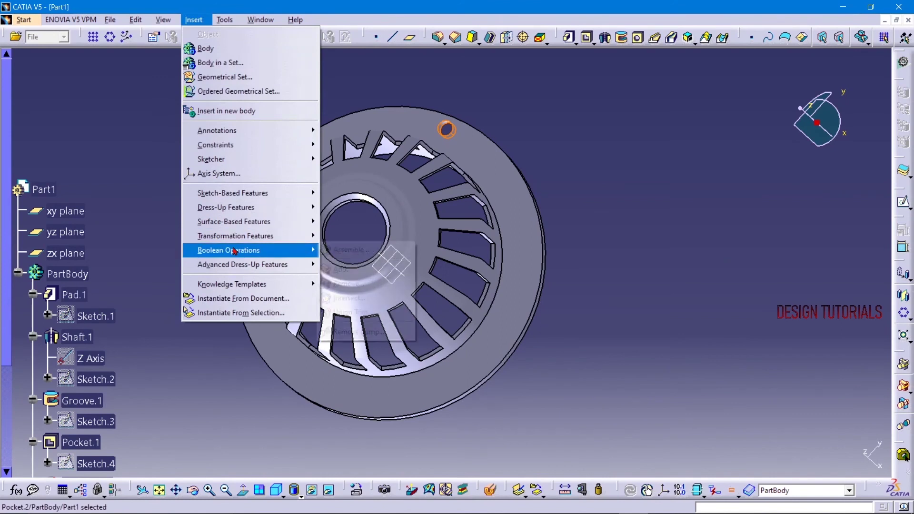
pyautogui.moveTo(235, 236)
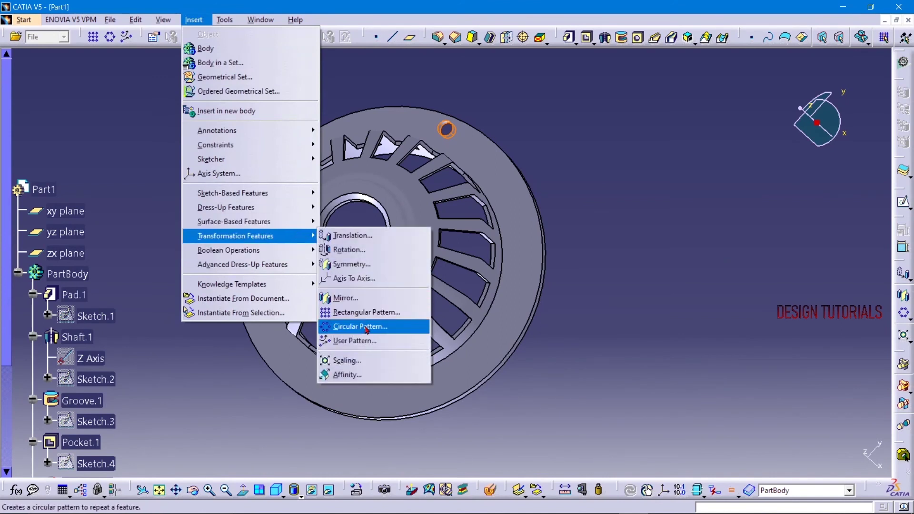
pyautogui.click(366, 327)
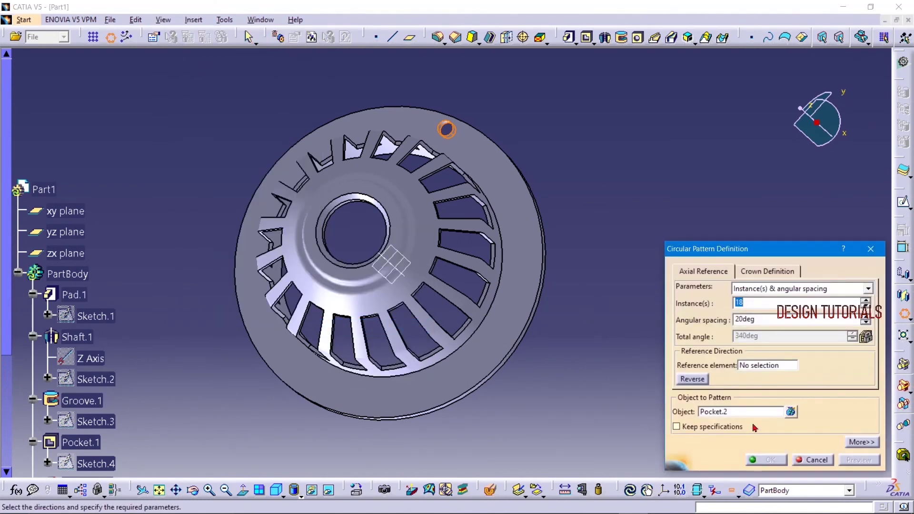
pyautogui.click(754, 369)
pyautogui.click(517, 310)
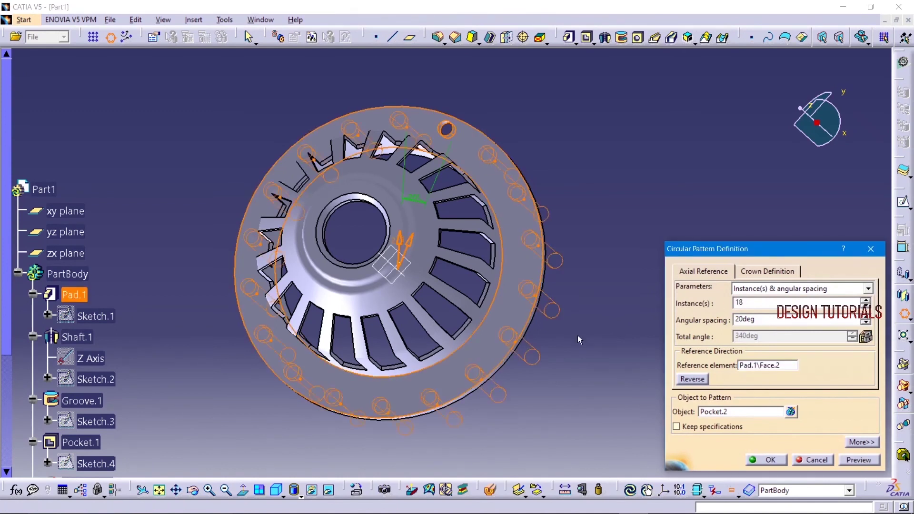
pyautogui.click(766, 459)
pyautogui.moveTo(699, 320)
pyautogui.mouseDown(button='middle')
pyautogui.moveTo(508, 391)
pyautogui.moveTo(270, 401)
pyautogui.mouseUp(button='middle')
pyautogui.moveTo(657, 273)
pyautogui.mouseDown(button='middle')
pyautogui.moveTo(522, 224)
pyautogui.moveTo(210, 136)
pyautogui.moveTo(367, 180)
pyautogui.moveTo(548, 273)
pyautogui.moveTo(722, 347)
pyautogui.moveTo(439, 265)
pyautogui.moveTo(527, 430)
pyautogui.moveTo(251, 188)
pyautogui.moveTo(184, 190)
pyautogui.moveTo(555, 235)
pyautogui.moveTo(377, 364)
pyautogui.mouseUp(button='middle')
pyautogui.click(294, 490)
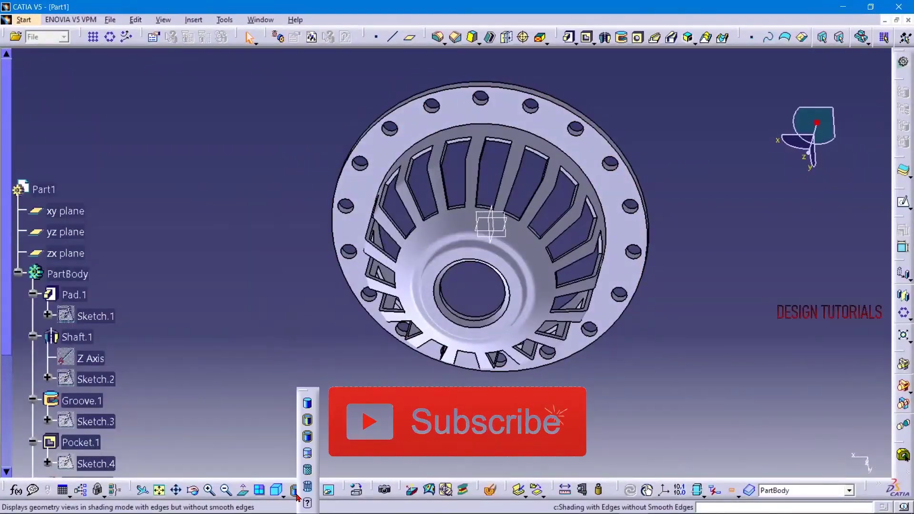
pyautogui.click(307, 403)
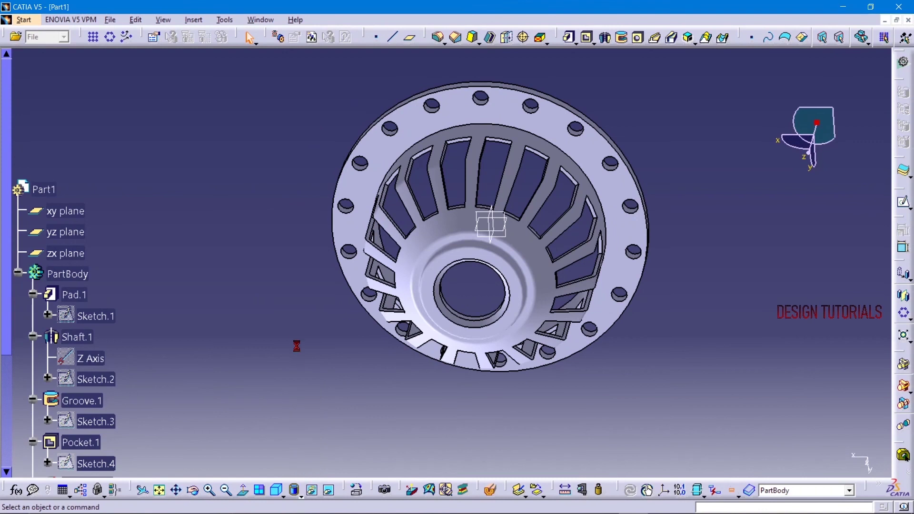
pyautogui.moveTo(350, 377)
pyautogui.mouseDown(button='middle')
pyautogui.moveTo(376, 69)
pyautogui.moveTo(327, 102)
pyautogui.moveTo(313, 182)
pyautogui.mouseUp(button='middle')
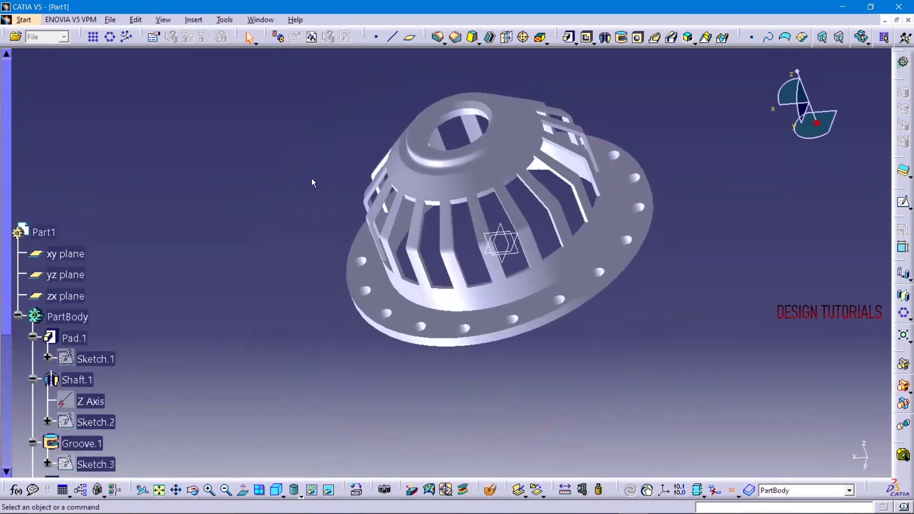
pyautogui.click(296, 493)
pyautogui.click(305, 486)
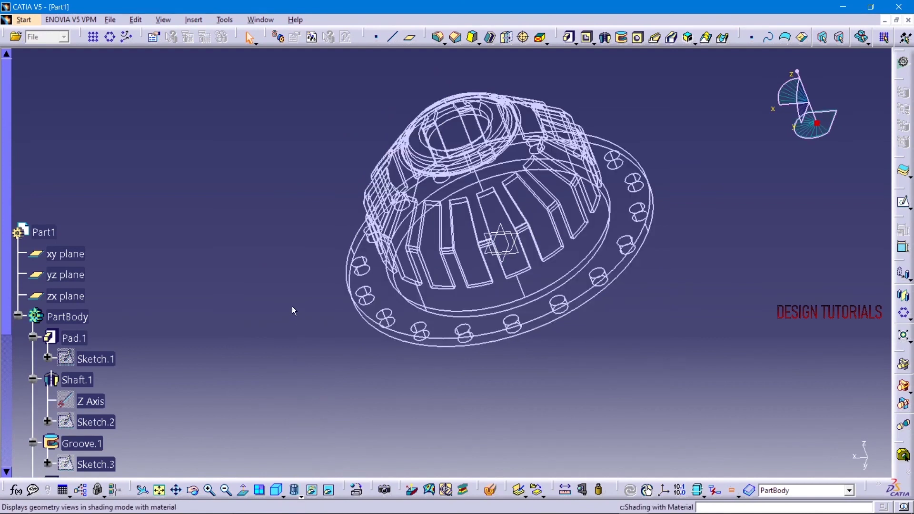
pyautogui.moveTo(307, 348)
pyautogui.mouseDown(button='middle')
pyautogui.moveTo(231, 303)
pyautogui.moveTo(289, 401)
pyautogui.mouseUp(button='middle')
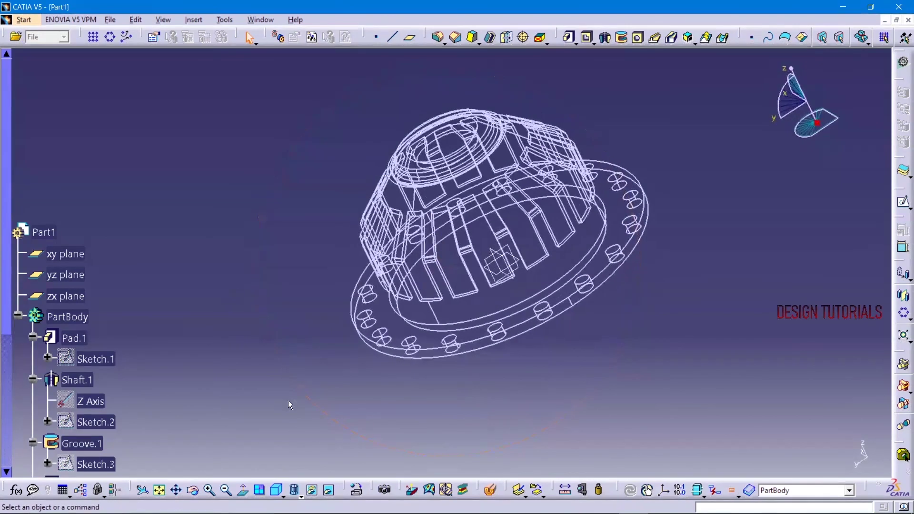
pyautogui.click(296, 492)
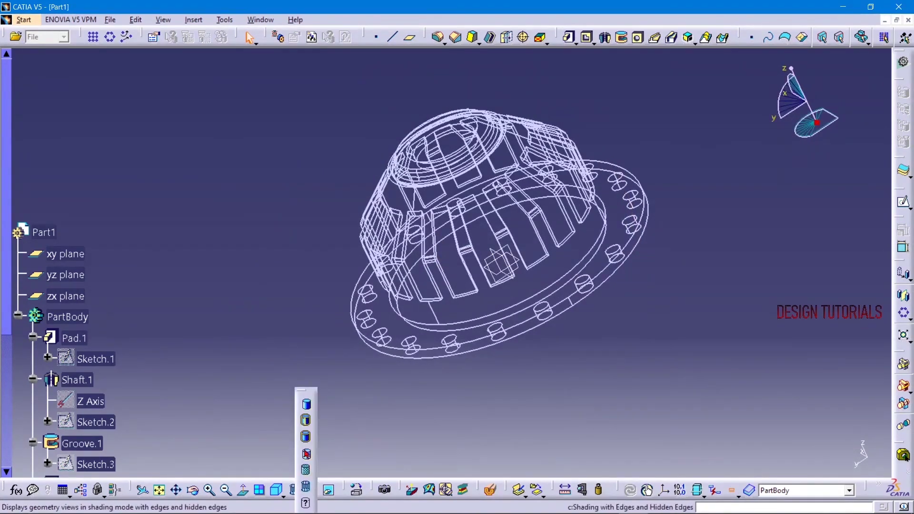
pyautogui.click(307, 421)
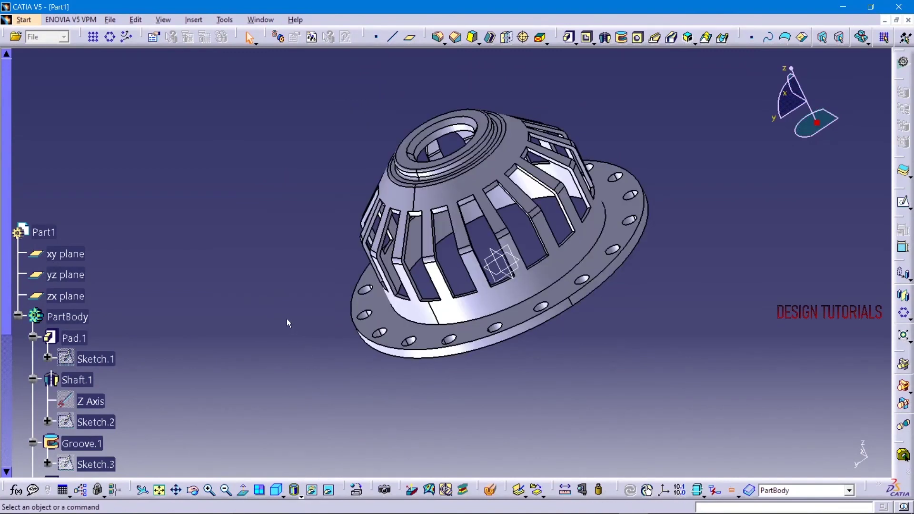
pyautogui.moveTo(275, 210)
pyautogui.mouseDown(button='middle')
pyautogui.moveTo(348, 249)
pyautogui.moveTo(400, 151)
pyautogui.moveTo(366, 207)
pyautogui.mouseUp(button='middle')
pyautogui.moveTo(363, 313)
pyautogui.mouseDown(button='middle')
pyautogui.moveTo(259, 259)
pyautogui.moveTo(455, 354)
pyautogui.moveTo(569, 370)
pyautogui.moveTo(386, 338)
pyautogui.moveTo(416, 343)
pyautogui.moveTo(420, 332)
pyautogui.moveTo(363, 337)
pyautogui.moveTo(296, 320)
pyautogui.moveTo(438, 349)
pyautogui.mouseUp(button='middle')
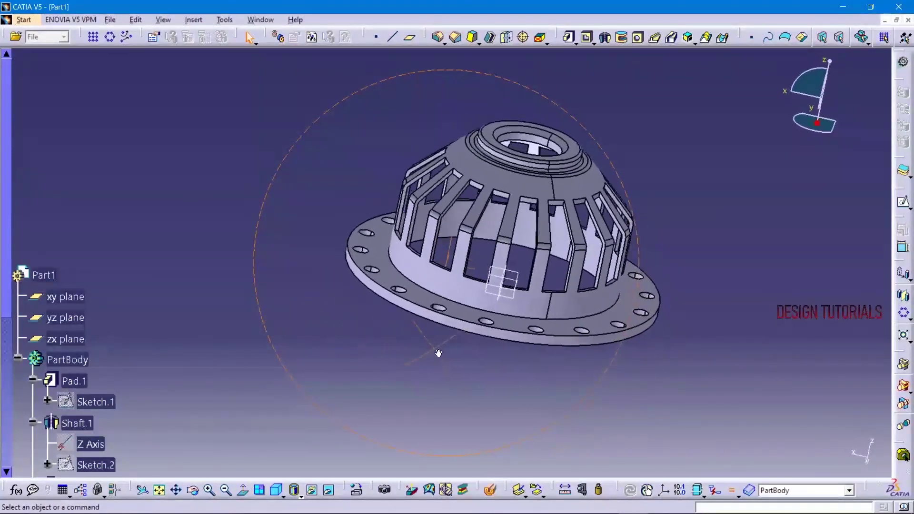